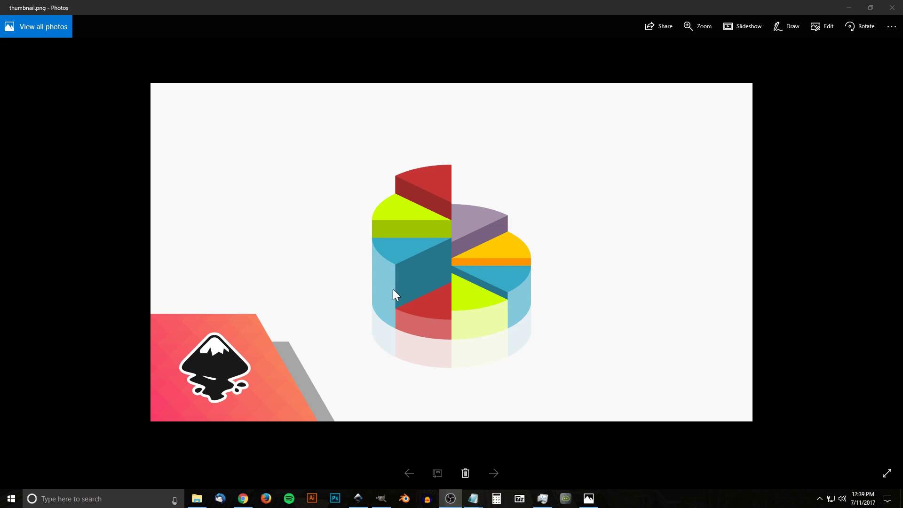
# Step: Switch to Inkscape and set the view zoom of the blank document to 1:1
pyautogui.scroll(-1, 519, 270)
pyautogui.click(358, 499)
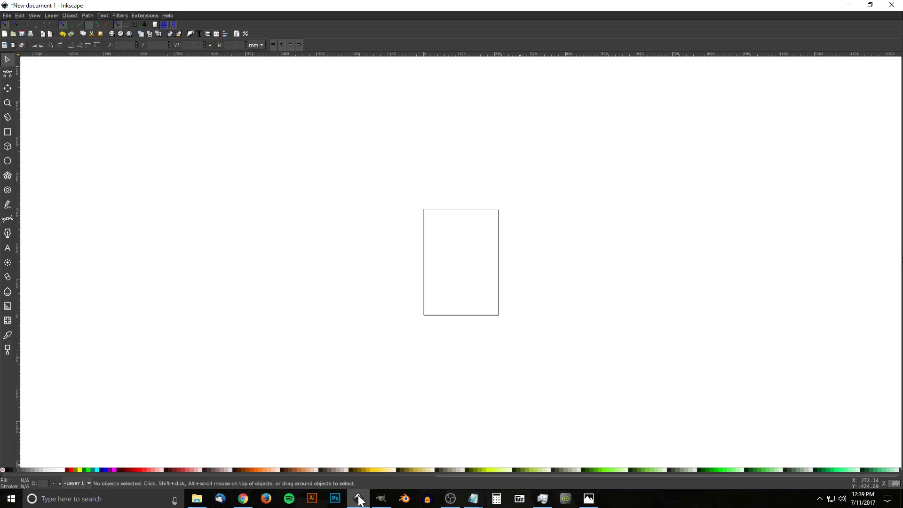
pyautogui.moveTo(518, 256); pyautogui.dragTo(502, 284)
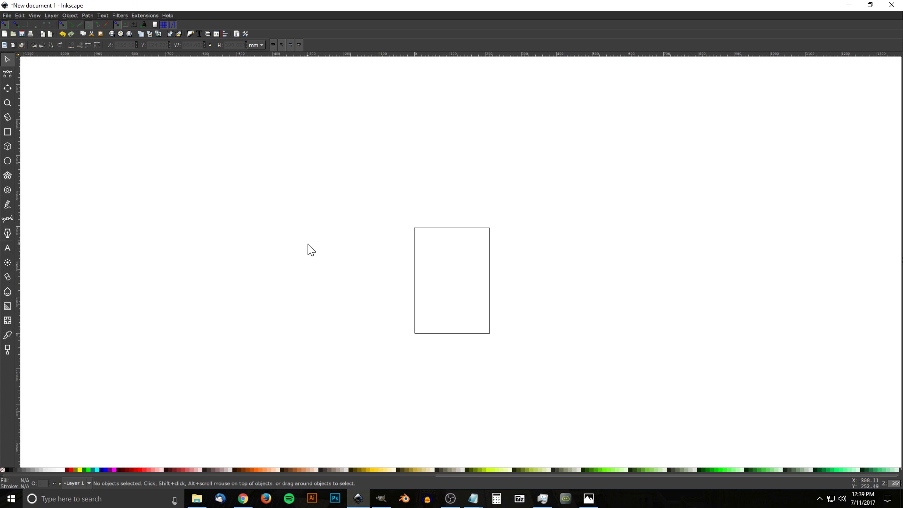
pyautogui.moveTo(302, 235); pyautogui.dragTo(295, 246)
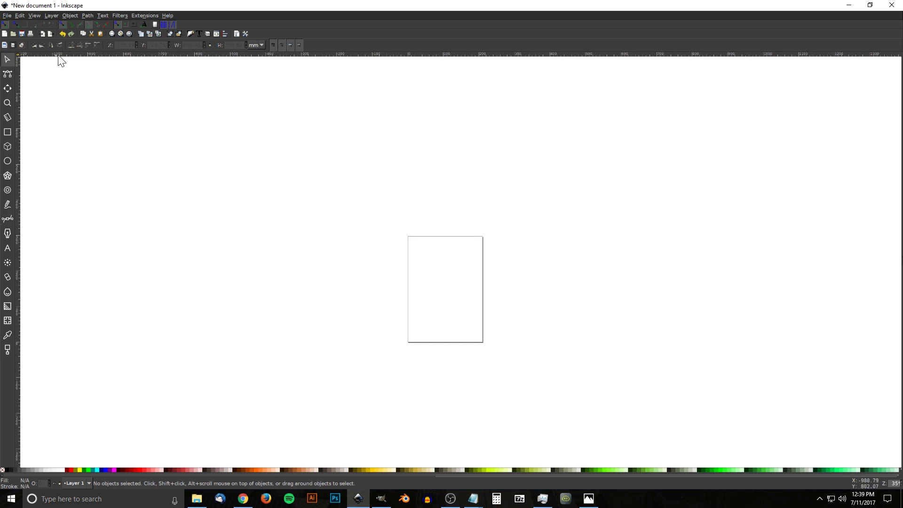
pyautogui.click(35, 18)
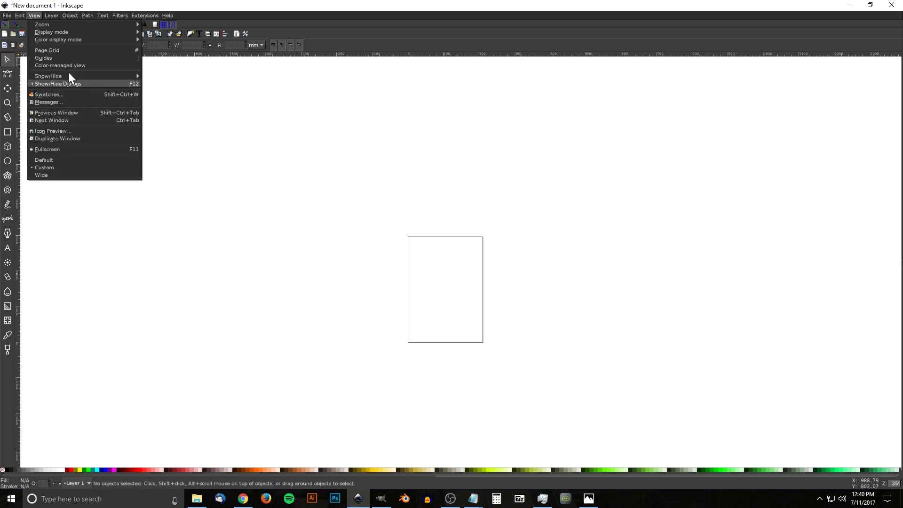
pyautogui.moveTo(78, 24)
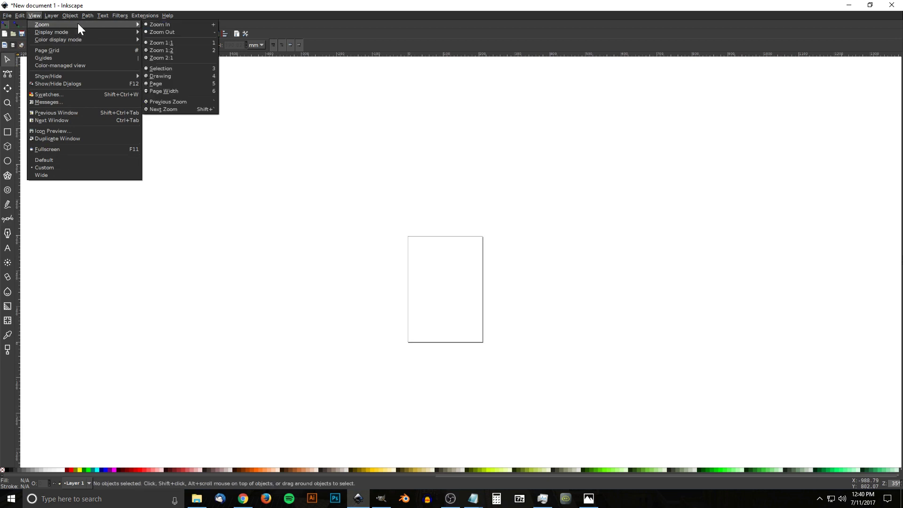
pyautogui.click(168, 43)
# Step: Set the document's display units to px and hide the page border in the document properties
pyautogui.click(8, 15)
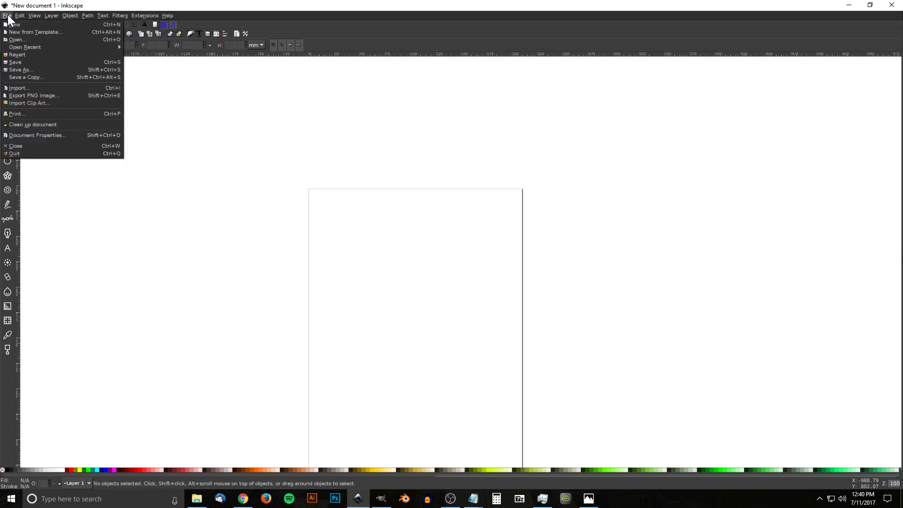
pyautogui.click(27, 135)
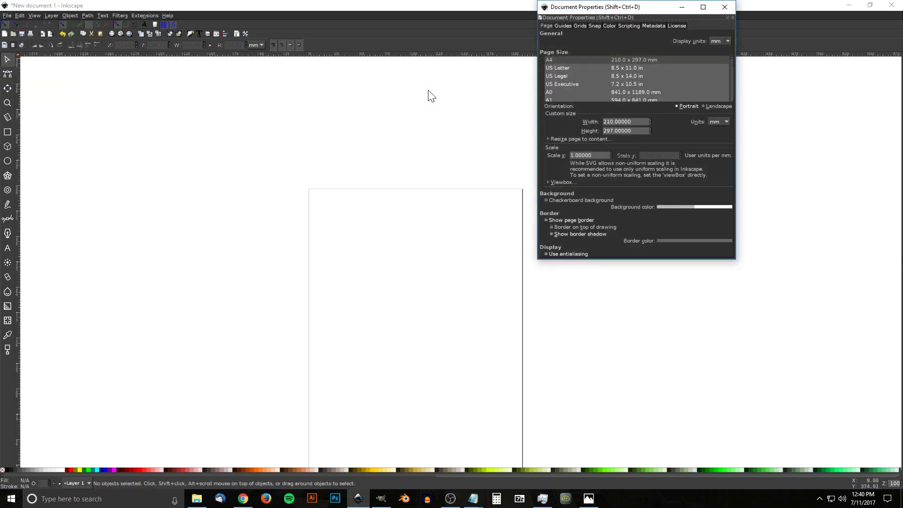
pyautogui.moveTo(635, 6); pyautogui.dragTo(473, 93)
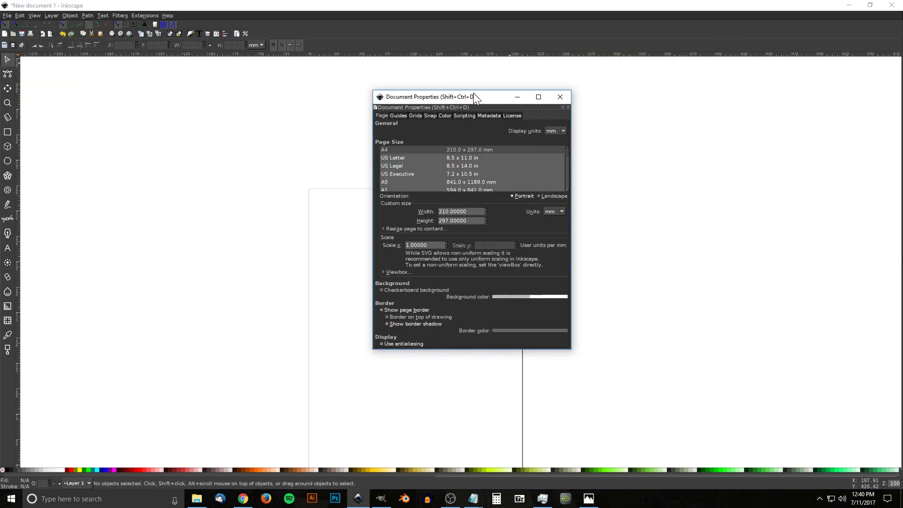
pyautogui.click(561, 134)
pyautogui.click(562, 115)
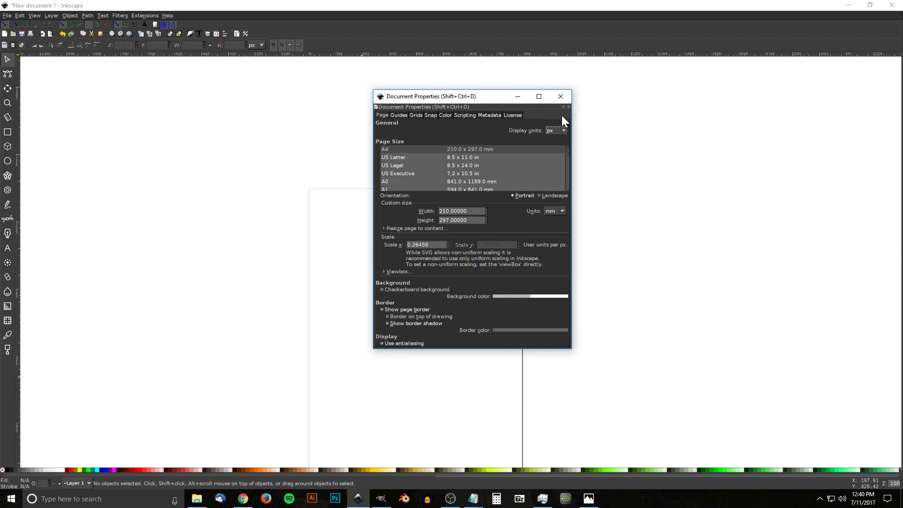
pyautogui.click(393, 309)
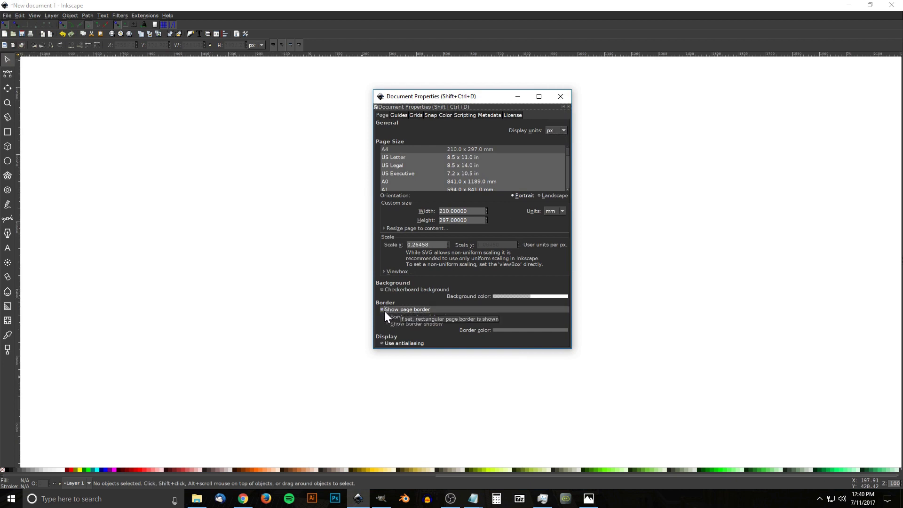
pyautogui.click(560, 96)
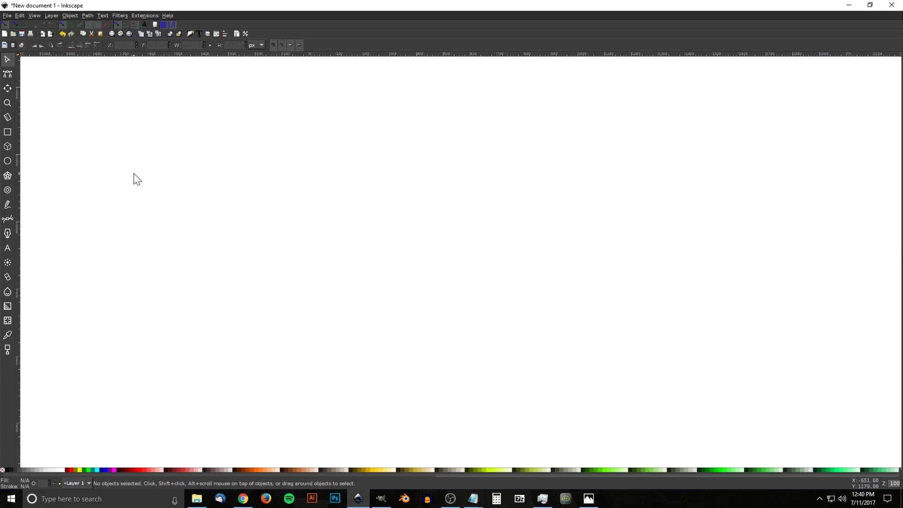
# Step: Show the Align and Distribute settings with alignment relative to Last selected, plus the Fill and Stroke settings
pyautogui.click(226, 35)
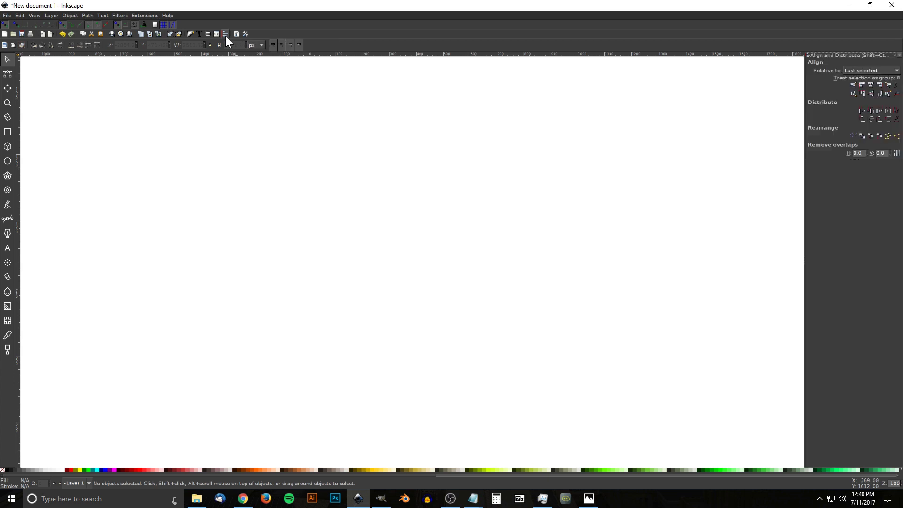
pyautogui.click(870, 69)
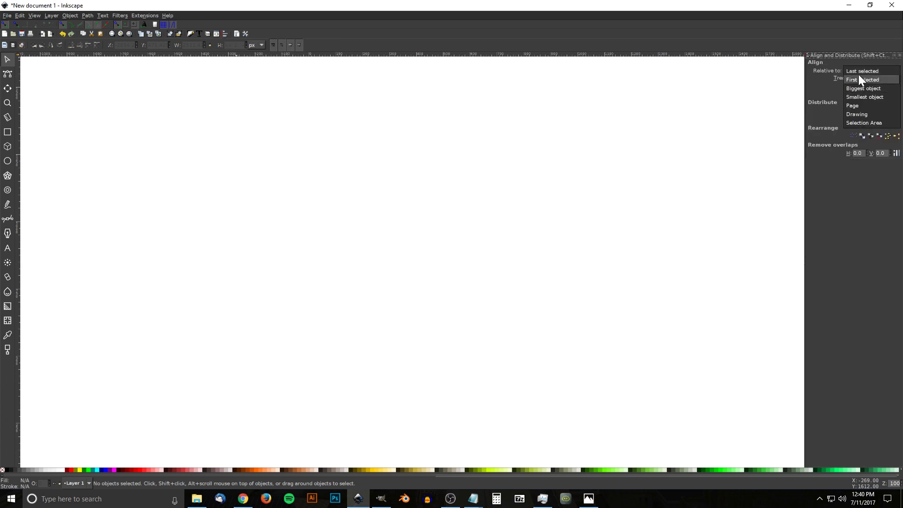
pyautogui.click(859, 74)
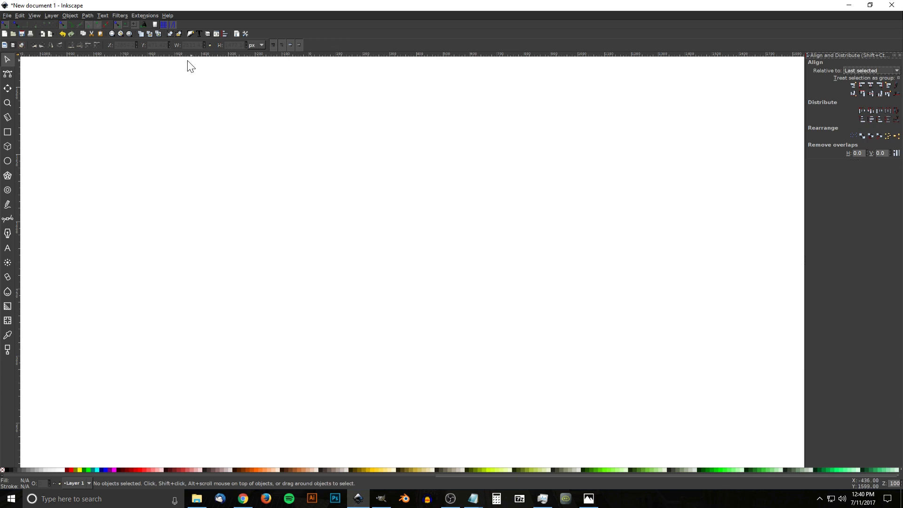
pyautogui.click(190, 34)
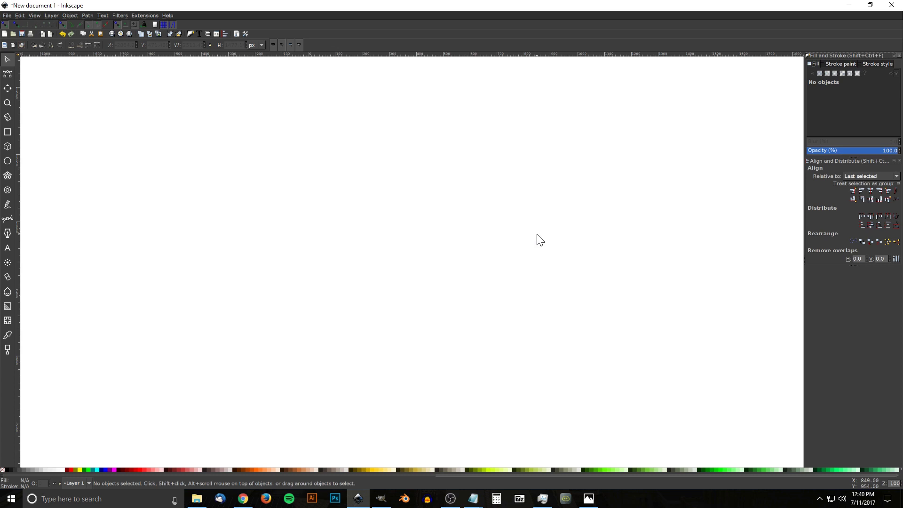
# Step: Draw a black square about 616 px wide and high on the empty canvas
pyautogui.click(8, 133)
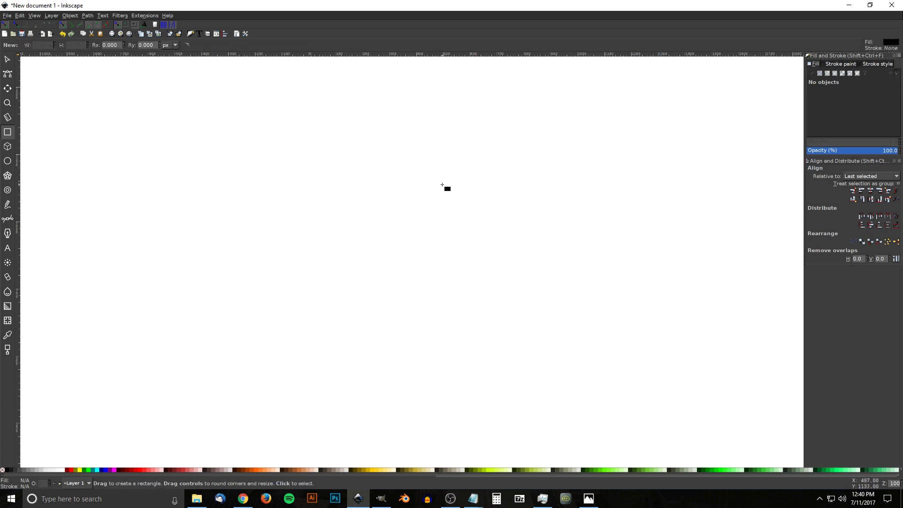
pyautogui.moveTo(359, 205); pyautogui.dragTo(441, 289)
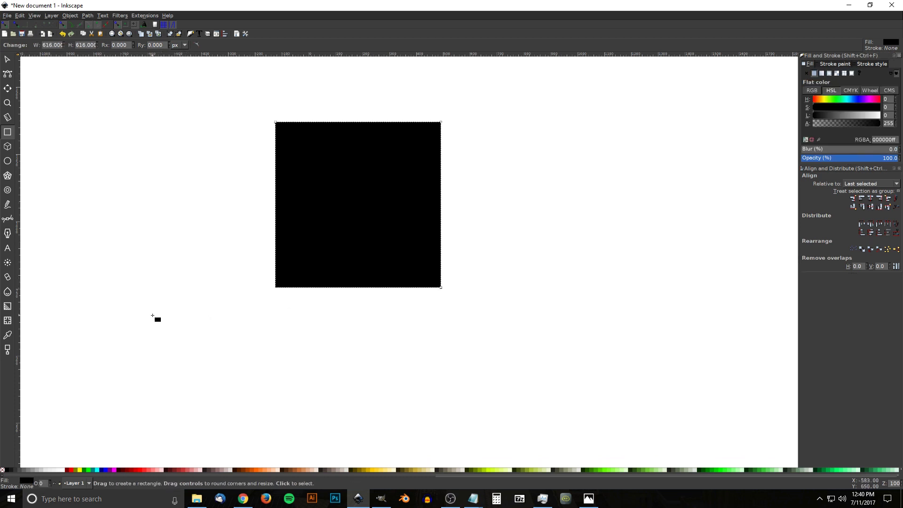
pyautogui.click(7, 60)
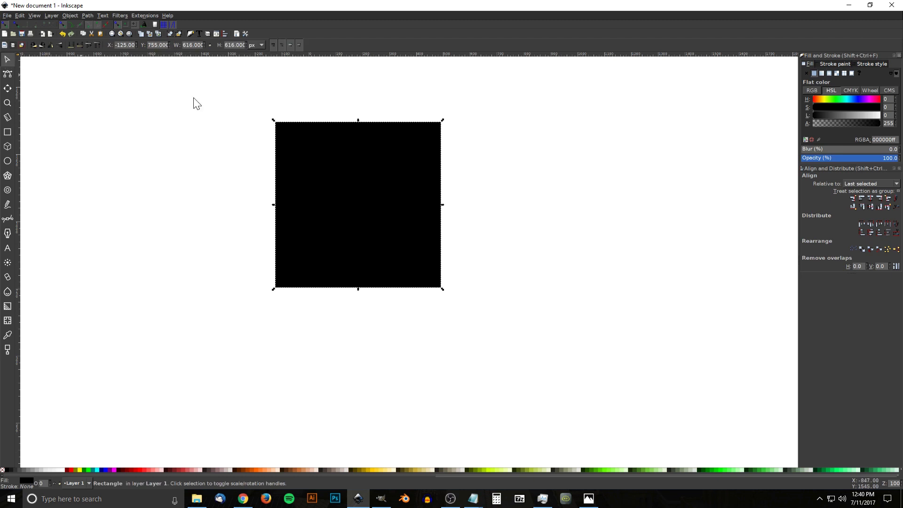
# Step: Lower the square's opacity to about 53% and convert the square to a path
pyautogui.click(854, 158)
pyautogui.moveTo(854, 158); pyautogui.dragTo(852, 162)
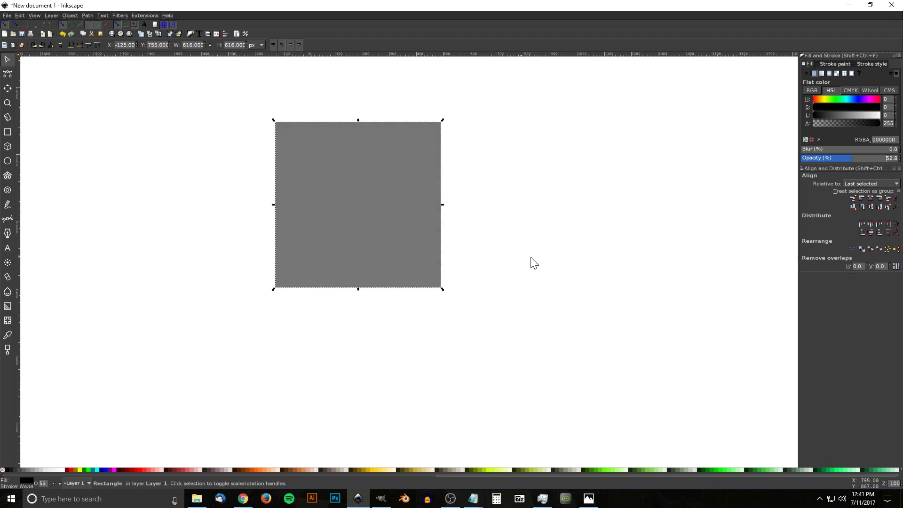
pyautogui.click(90, 15)
pyautogui.click(93, 25)
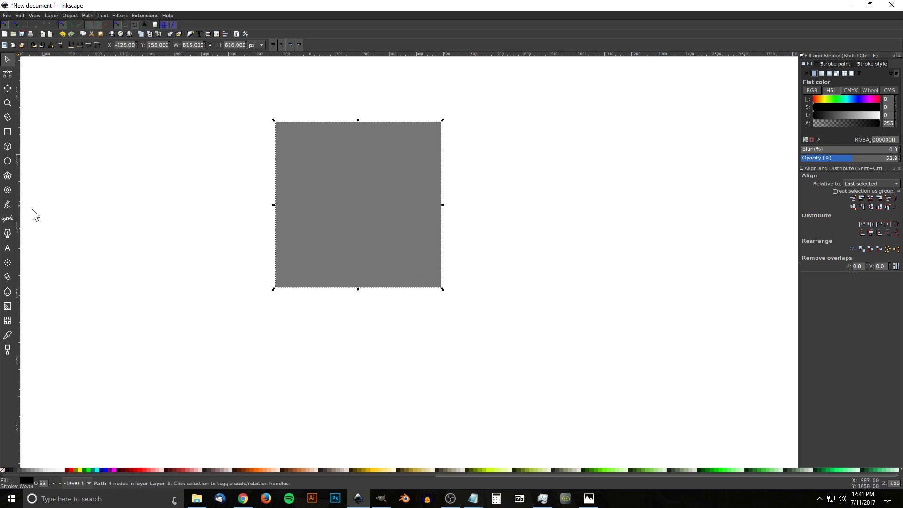
# Step: Draw a closed pen path along the square's diagonal from lower-left to upper-right corner, looping loosely around its lower-right half
pyautogui.click(8, 219)
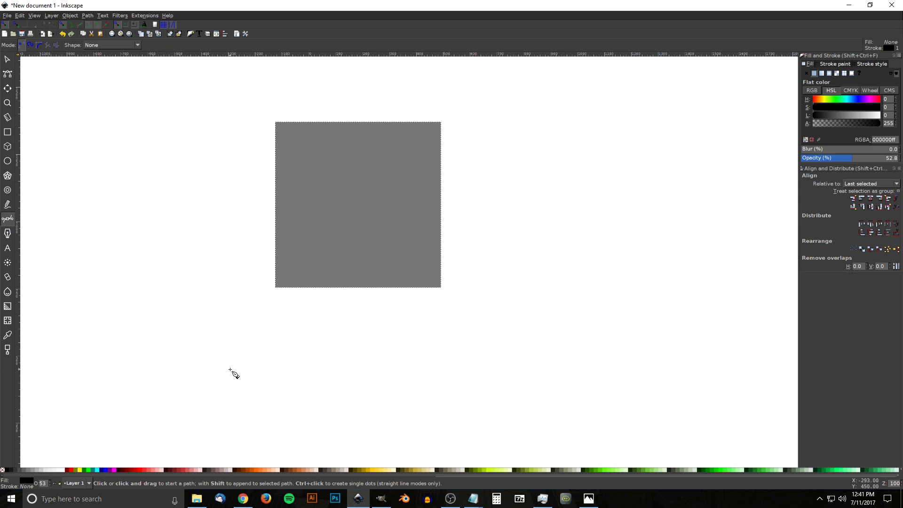
pyautogui.click(276, 288)
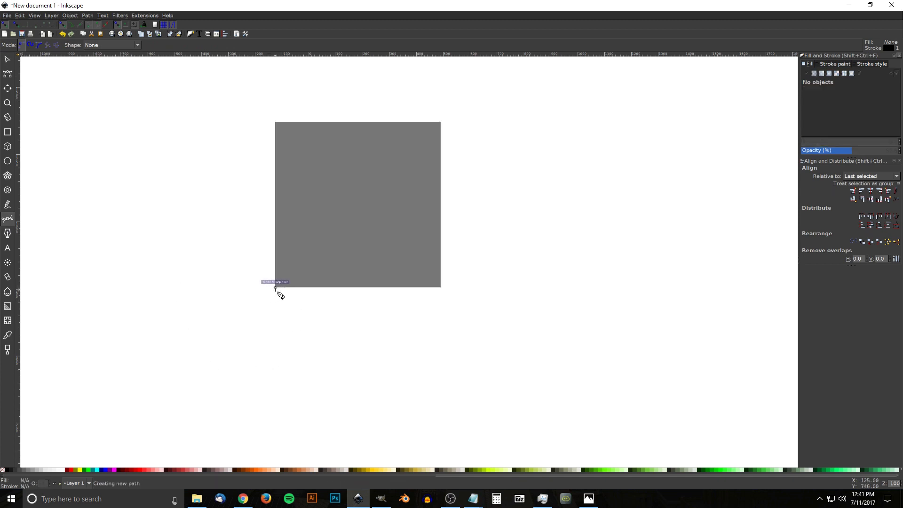
pyautogui.click(441, 121)
pyautogui.click(467, 111)
pyautogui.click(508, 125)
pyautogui.click(541, 170)
pyautogui.click(565, 244)
pyautogui.click(536, 329)
pyautogui.click(469, 365)
pyautogui.moveTo(423, 369); pyautogui.dragTo(420, 370)
pyautogui.click(284, 337)
pyautogui.click(263, 319)
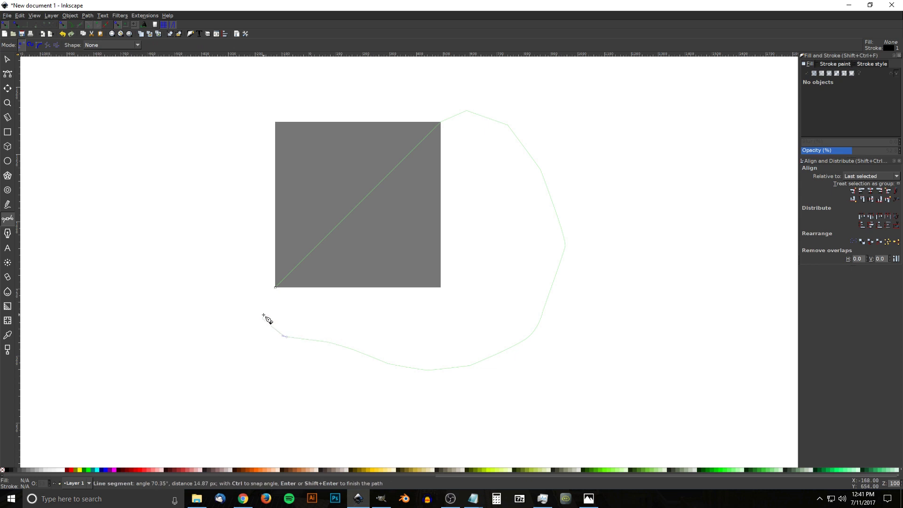
pyautogui.click(275, 287)
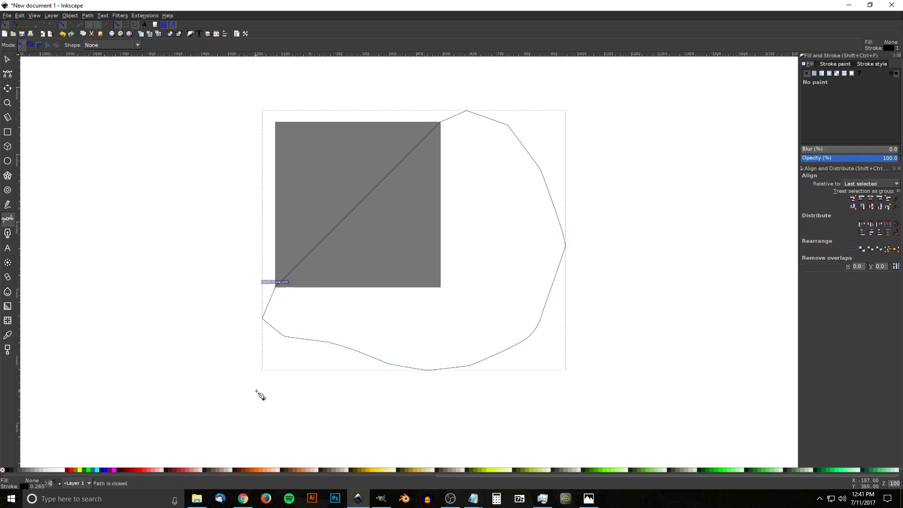
# Step: Subtract the closed pen path from the square with Difference, leaving only the upper-left triangle
pyautogui.click(7, 60)
pyautogui.keyDown('shift'); pyautogui.click(388, 151); pyautogui.keyUp('shift')
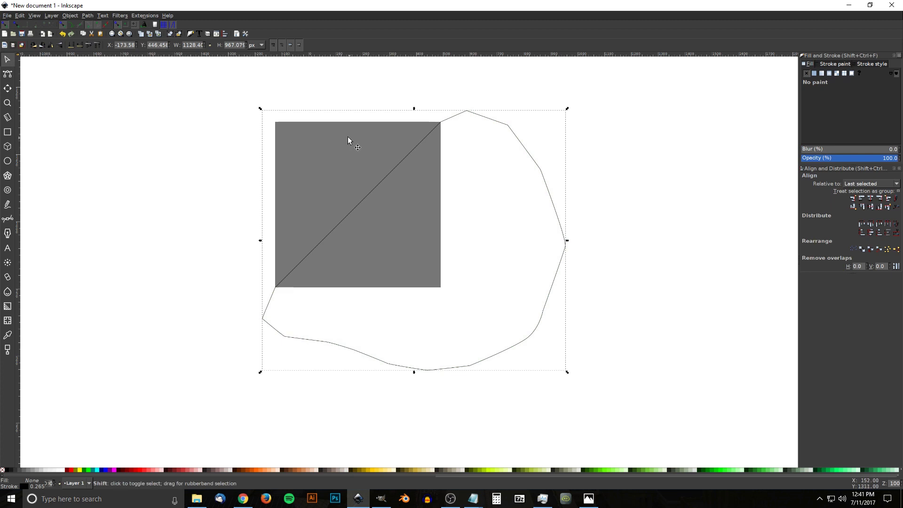
pyautogui.click(85, 16)
pyautogui.click(104, 64)
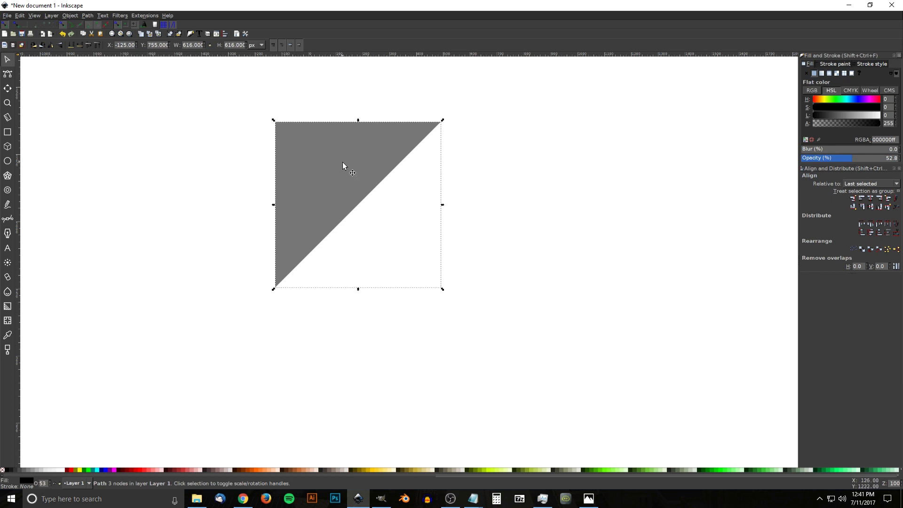
# Step: Duplicate the triangle, fill the copy with red (ff0000), and flip it both vertically and horizontally to complete the square
pyautogui.hotkey('ctrl', 'd')
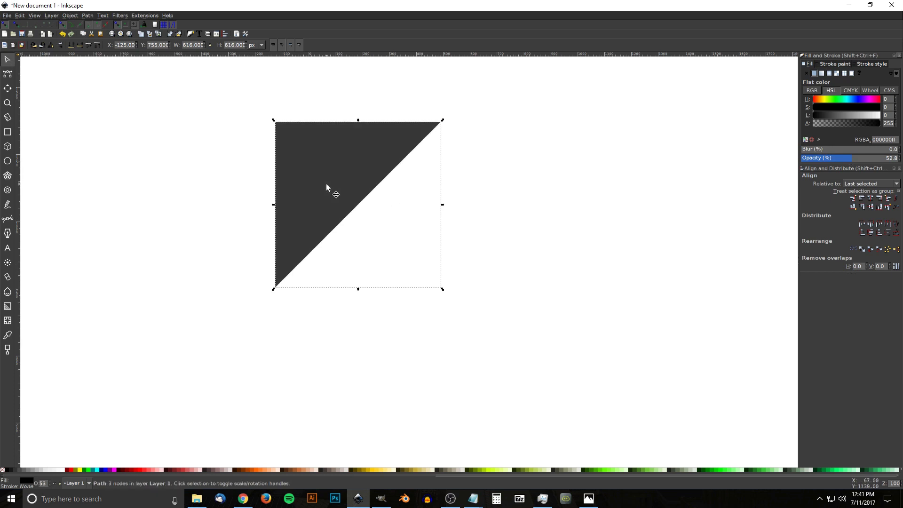
pyautogui.click(72, 468)
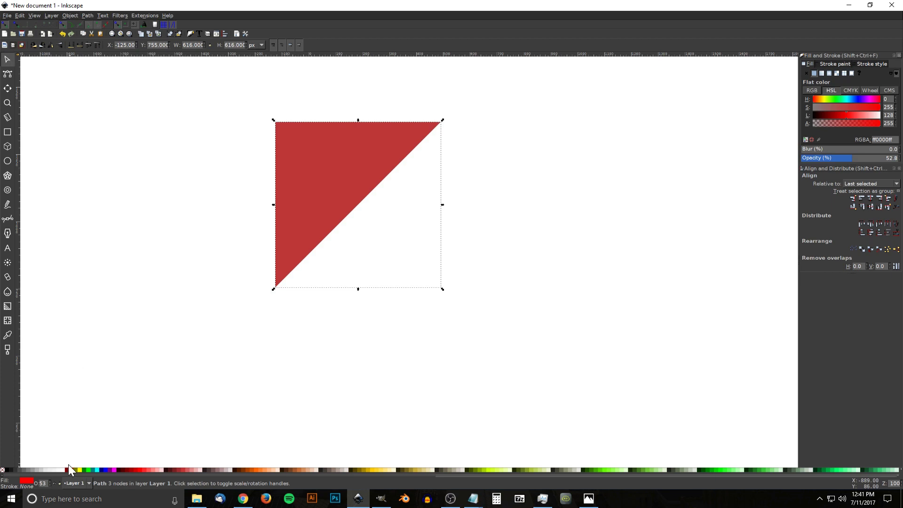
pyautogui.click(62, 47)
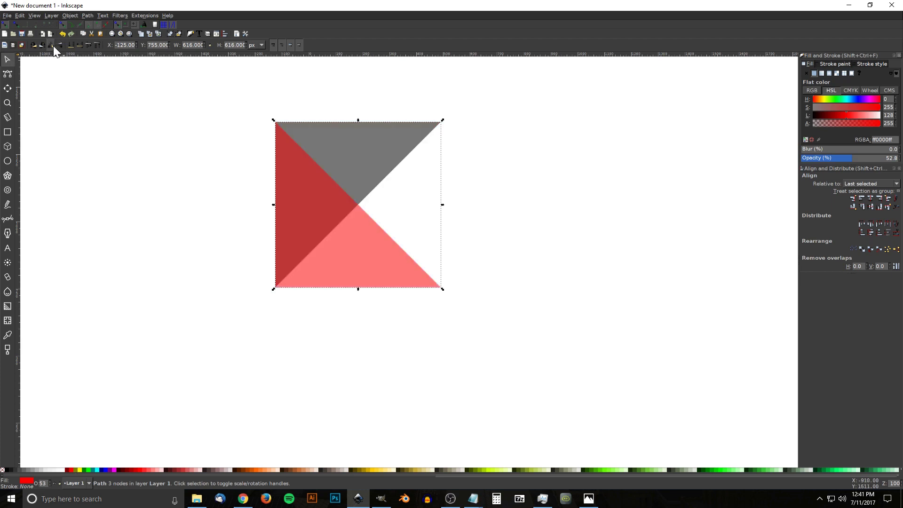
pyautogui.click(52, 45)
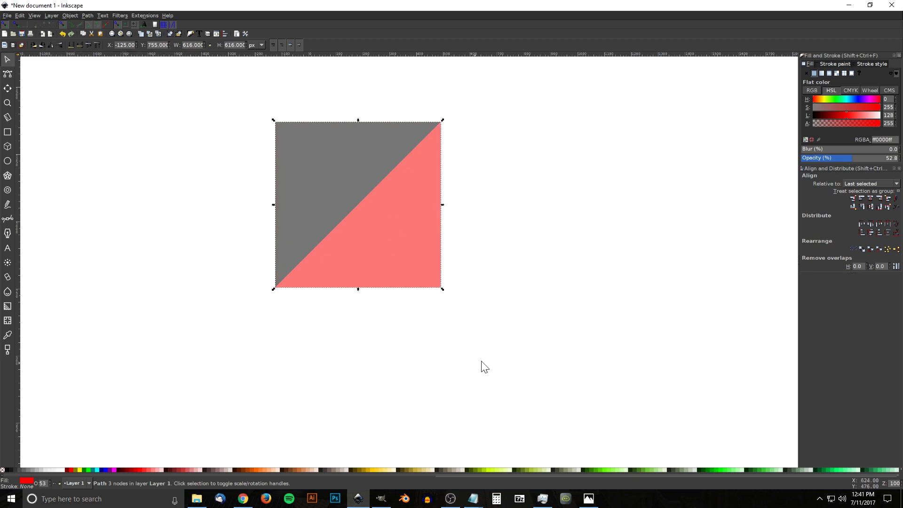
# Step: Rotate both triangles together 45 degrees counter-clockwise into a diamond, move it slightly down and right, and deselect it
pyautogui.moveTo(556, 361); pyautogui.dragTo(226, 93)
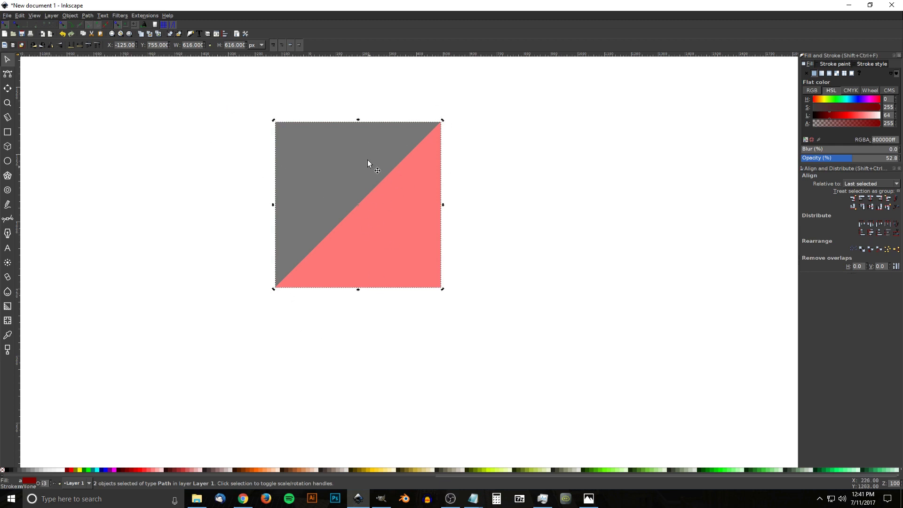
pyautogui.press('ctrl')
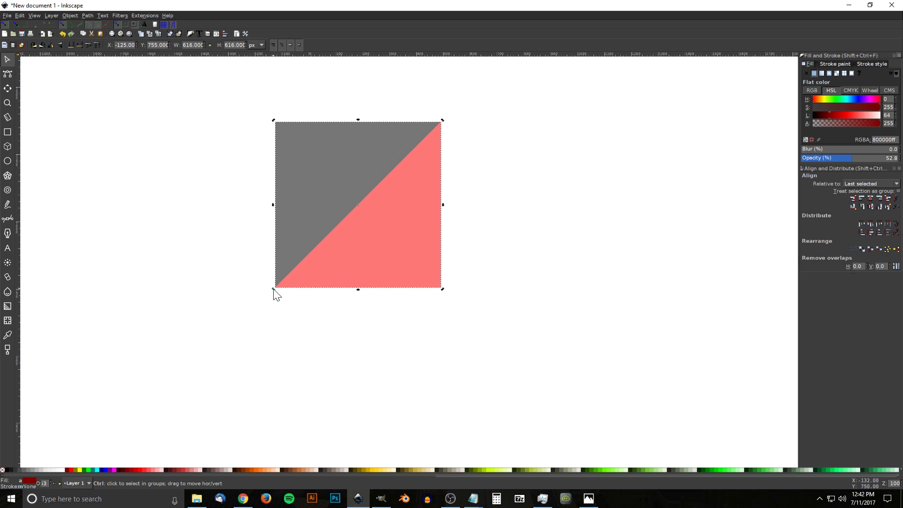
pyautogui.moveTo(273, 292); pyautogui.dragTo(355, 309)
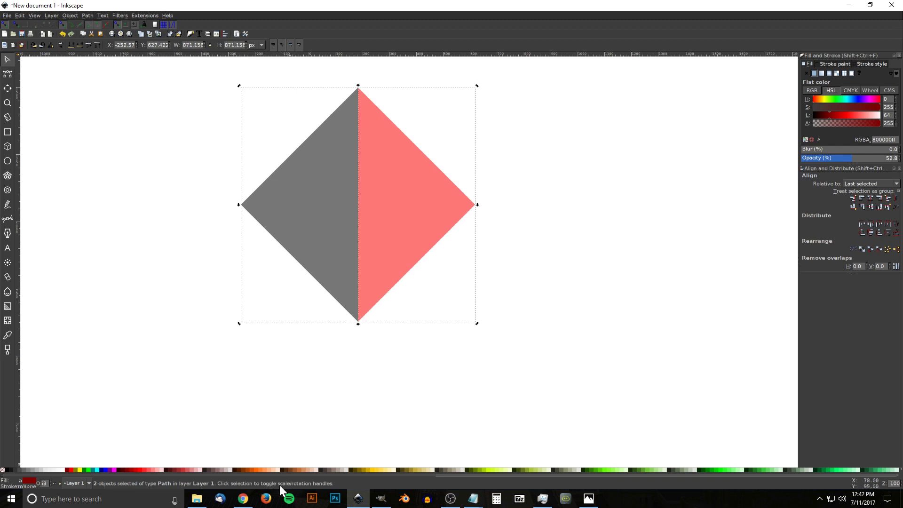
pyautogui.moveTo(350, 140); pyautogui.dragTo(403, 195)
pyautogui.click(534, 280)
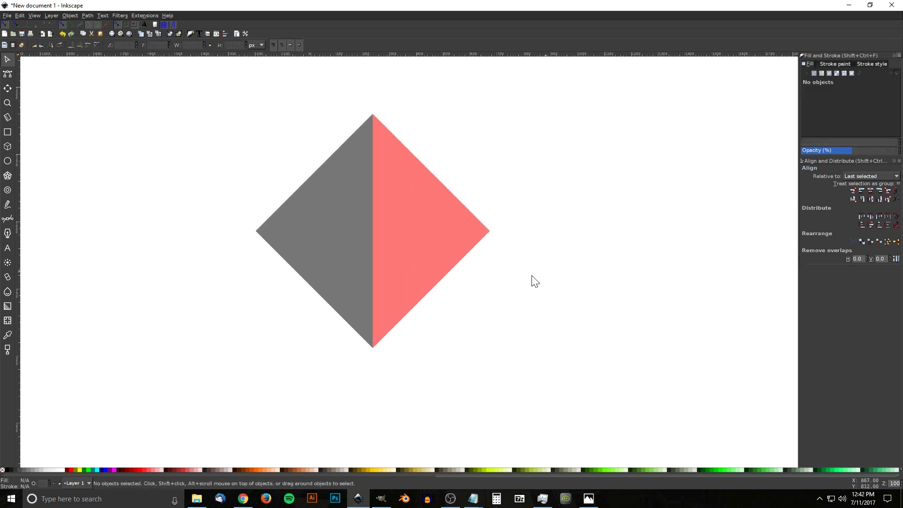
pyautogui.rightClick(495, 284)
pyautogui.click(497, 268)
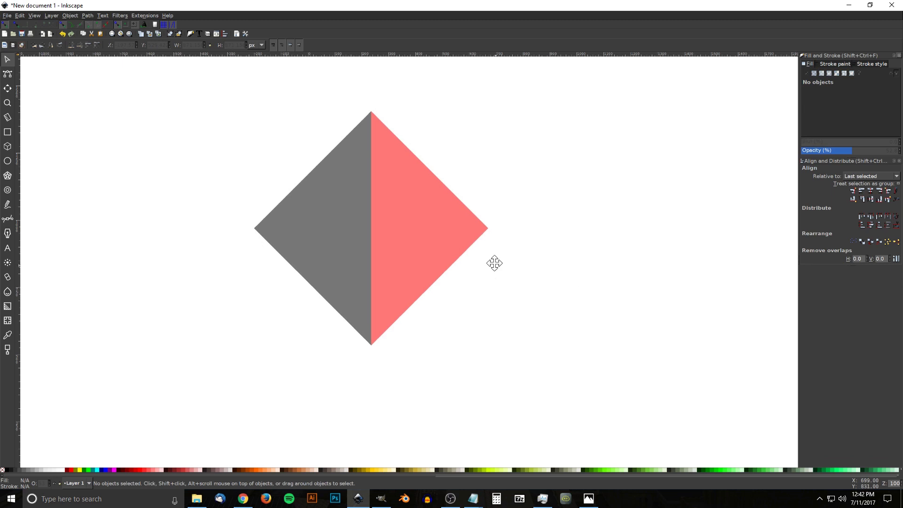
# Step: Duplicate both triangles of the diamond together and snap the copy against the diamond's lower-right edge
pyautogui.moveTo(595, 375); pyautogui.dragTo(196, 62)
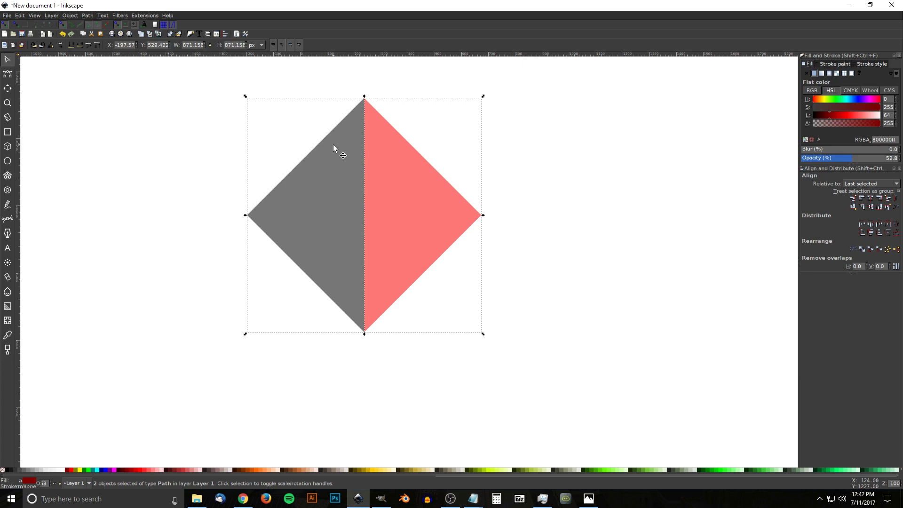
pyautogui.rightClick(333, 145)
pyautogui.click(362, 193)
pyautogui.moveTo(324, 167); pyautogui.dragTo(447, 286)
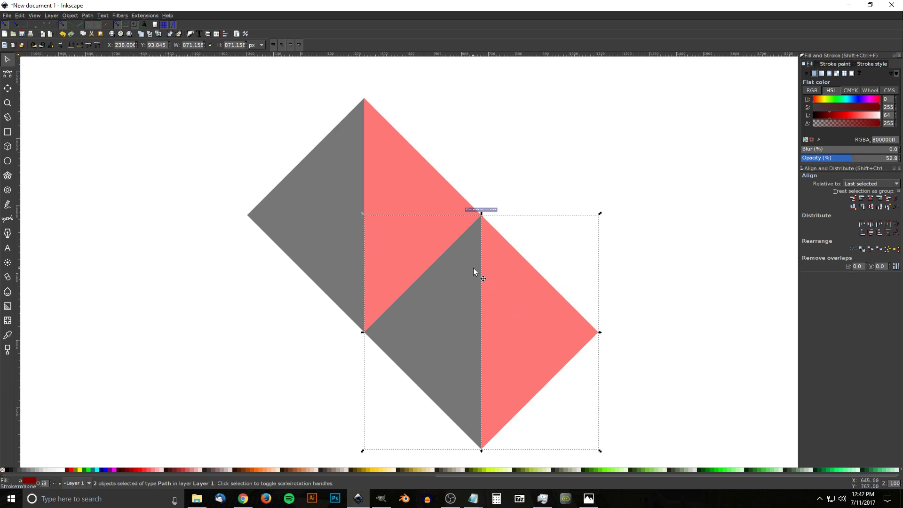
# Step: Rotate the duplicated diamond 90 degrees clockwise so its gray half is above its red half
pyautogui.scroll(-2, 473, 267)
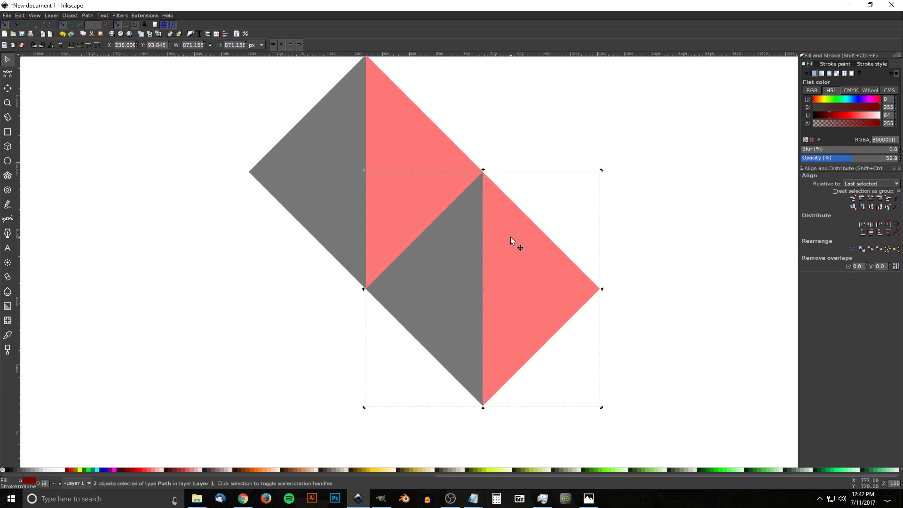
pyautogui.press('ctrl')
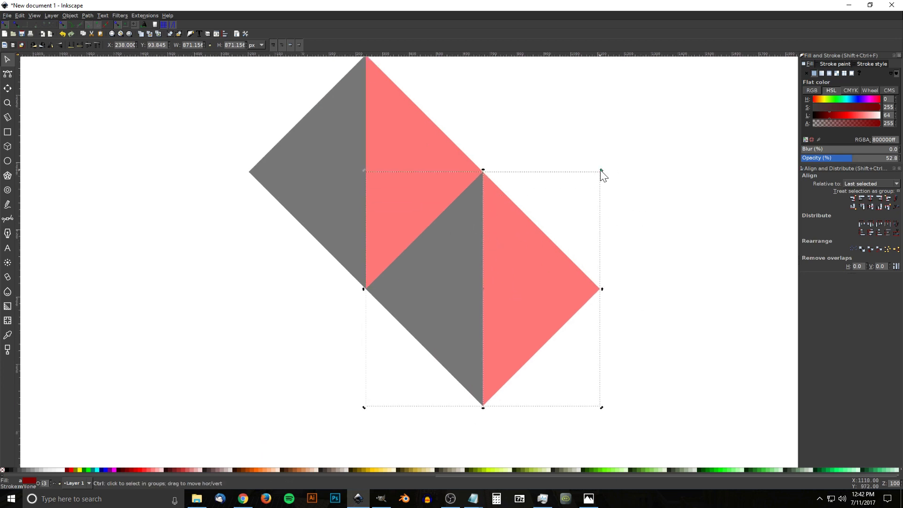
pyautogui.moveTo(601, 170); pyautogui.dragTo(538, 343)
pyautogui.moveTo(303, 368); pyautogui.dragTo(346, 369)
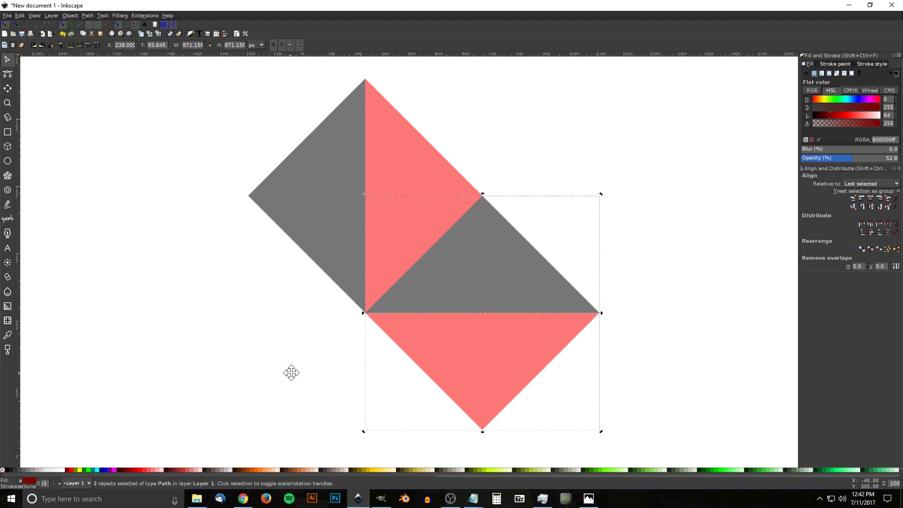
pyautogui.moveTo(380, 343); pyautogui.dragTo(385, 326)
# Step: Duplicate all four triangles, flip the copy both vertically and horizontally, and snap it down-left to complete a larger eight-piece diamond
pyautogui.moveTo(666, 442); pyautogui.dragTo(152, 73)
pyautogui.scroll(-1, 419, 254)
pyautogui.scroll(1, 409, 280)
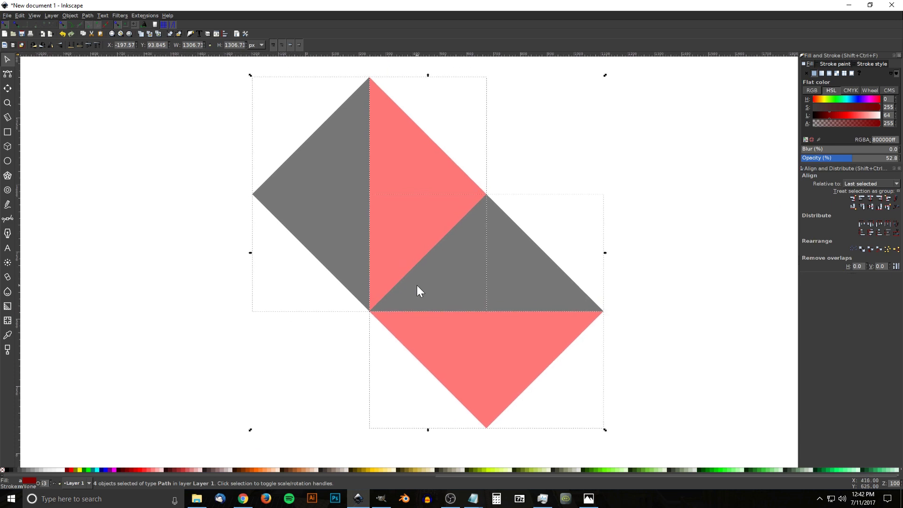
pyautogui.scroll(-1, 423, 280)
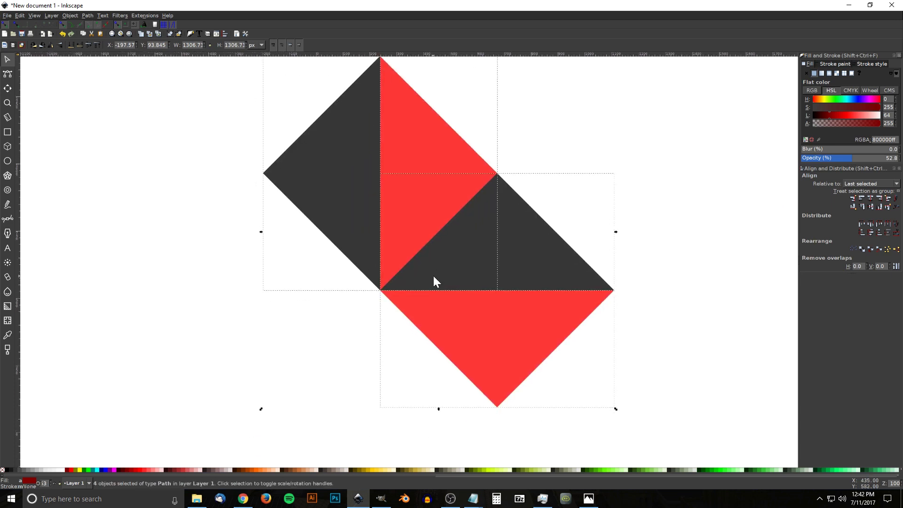
pyautogui.click(58, 41)
pyautogui.click(52, 47)
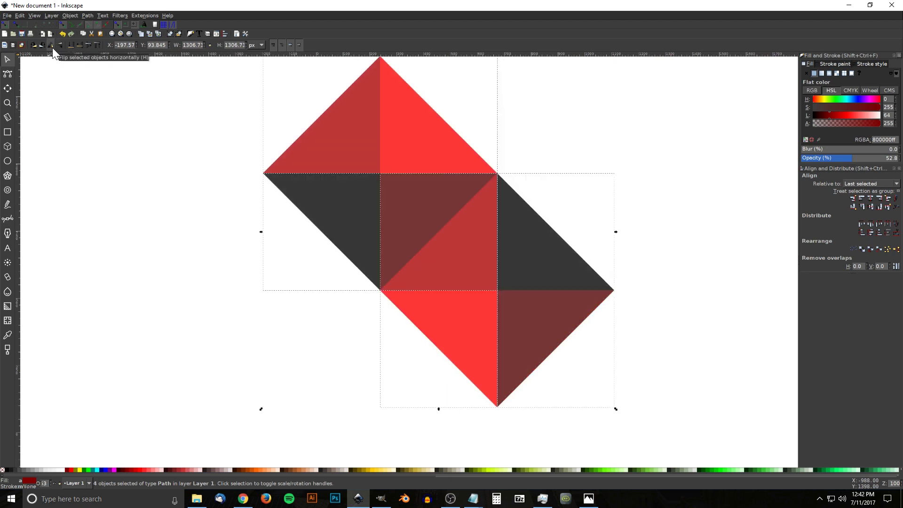
pyautogui.moveTo(382, 66); pyautogui.dragTo(265, 185)
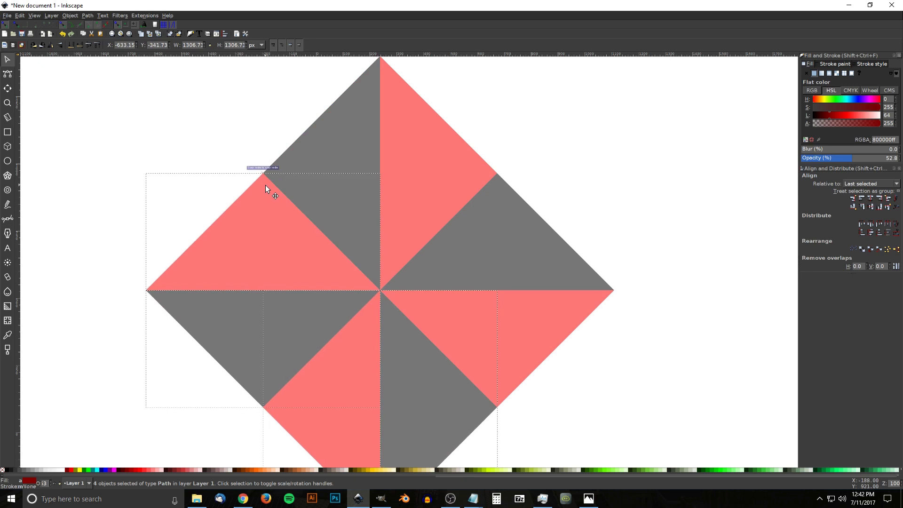
pyautogui.scroll(-2, 348, 207)
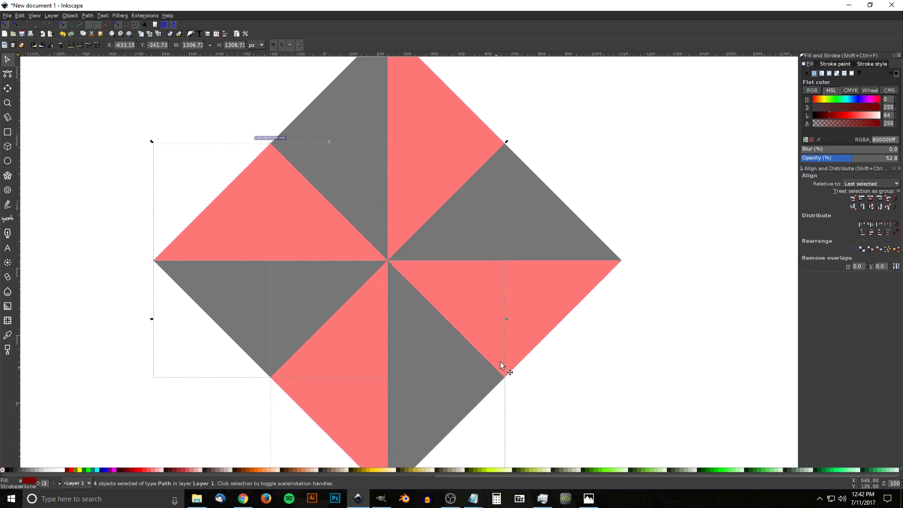
pyautogui.scroll(-1, 402, 326)
pyautogui.hscroll(1, 402, 325)
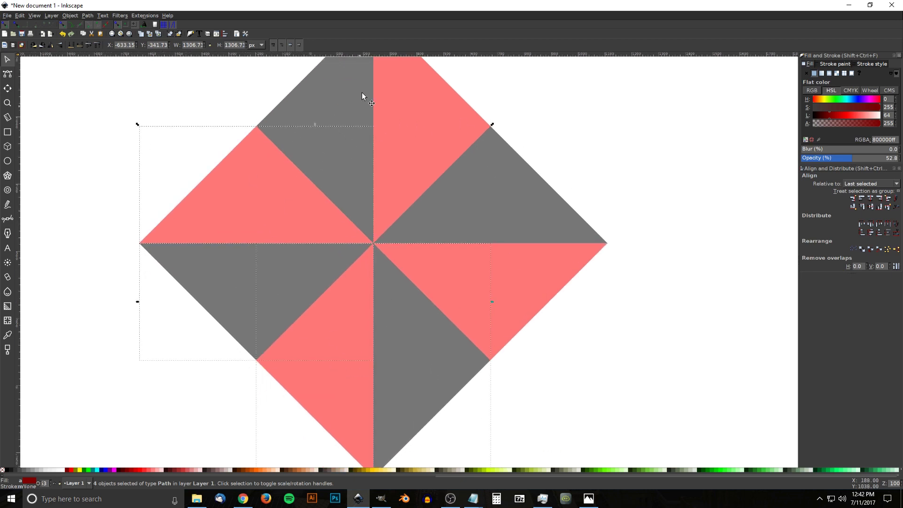
pyautogui.hscroll(-1, 303, 287)
pyautogui.scroll(-5, 302, 287)
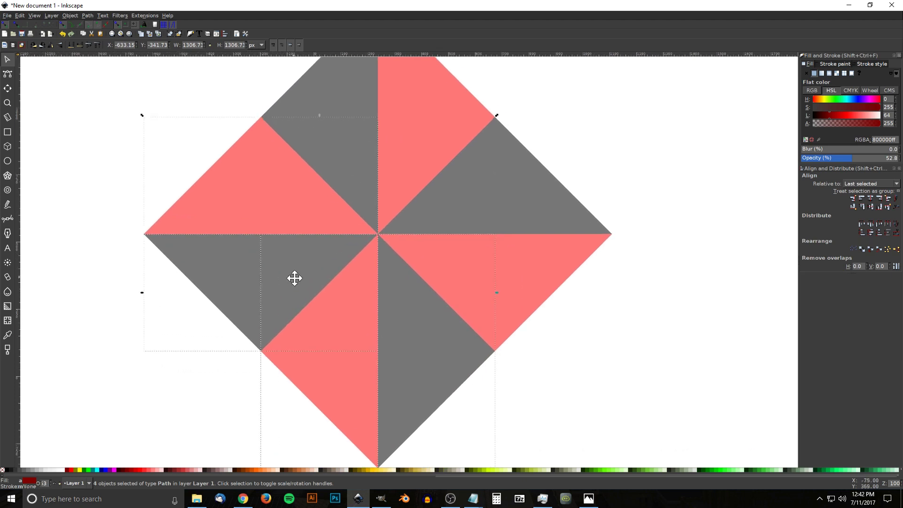
pyautogui.hscroll(-2, 459, 216)
pyautogui.scroll(5, 472, 267)
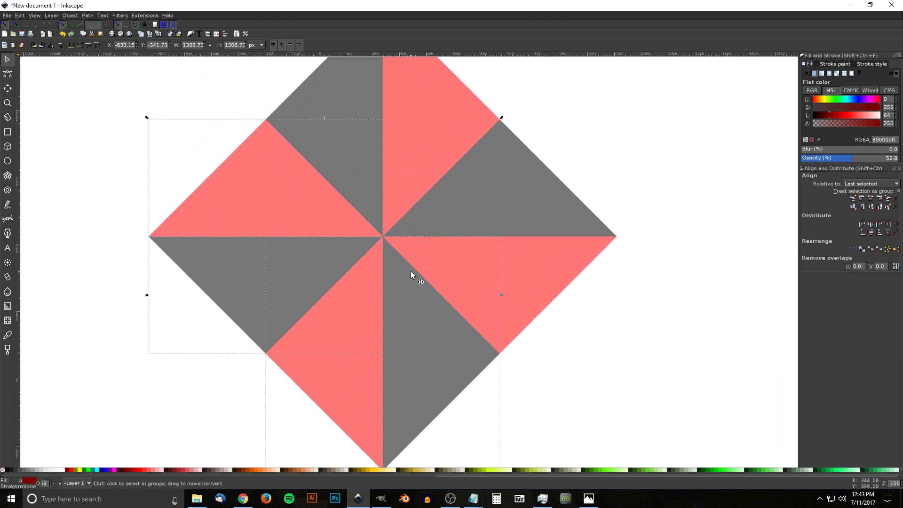
# Step: Scale all eight triangles down together about their centre to about 1210 px wide, and move the diamond to the right
pyautogui.scroll(-2, 410, 271)
pyautogui.moveTo(589, 407); pyautogui.dragTo(178, 86)
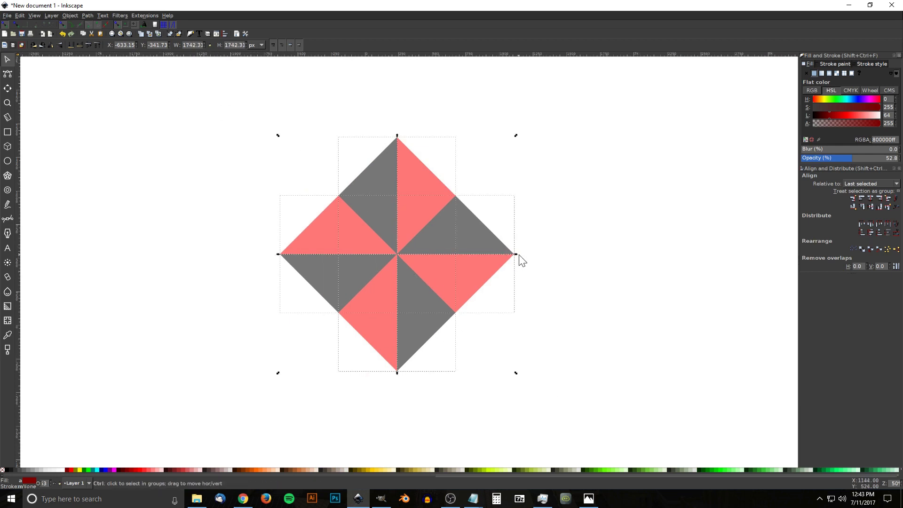
pyautogui.moveTo(517, 256); pyautogui.dragTo(479, 256)
pyautogui.moveTo(433, 313); pyautogui.dragTo(456, 294)
pyautogui.press('1')
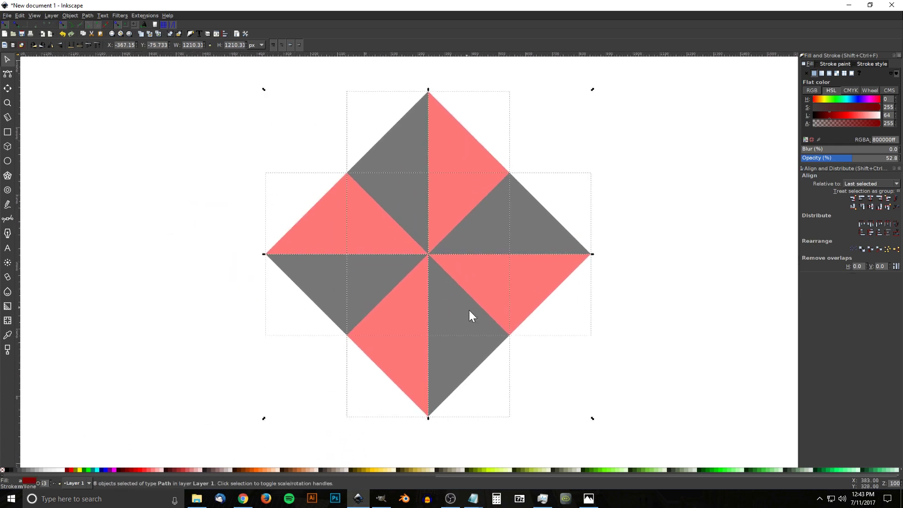
pyautogui.moveTo(447, 253); pyautogui.dragTo(564, 233)
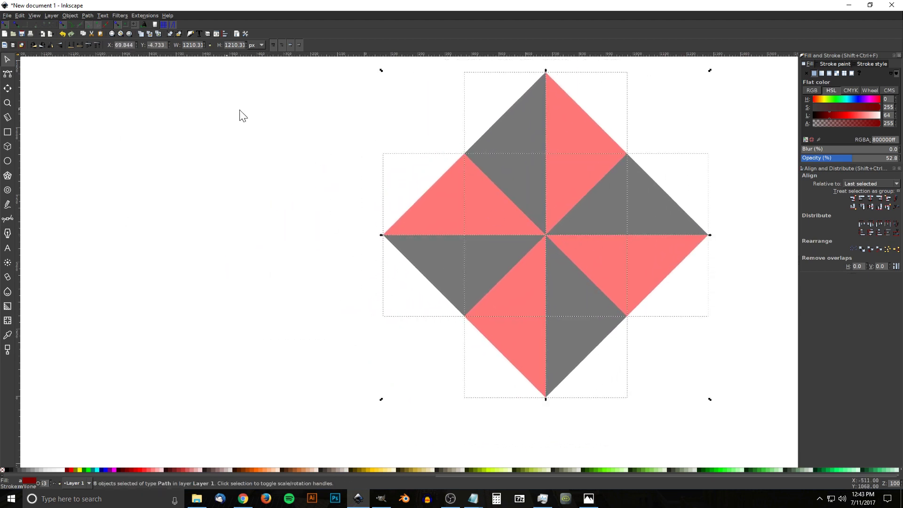
pyautogui.click(308, 116)
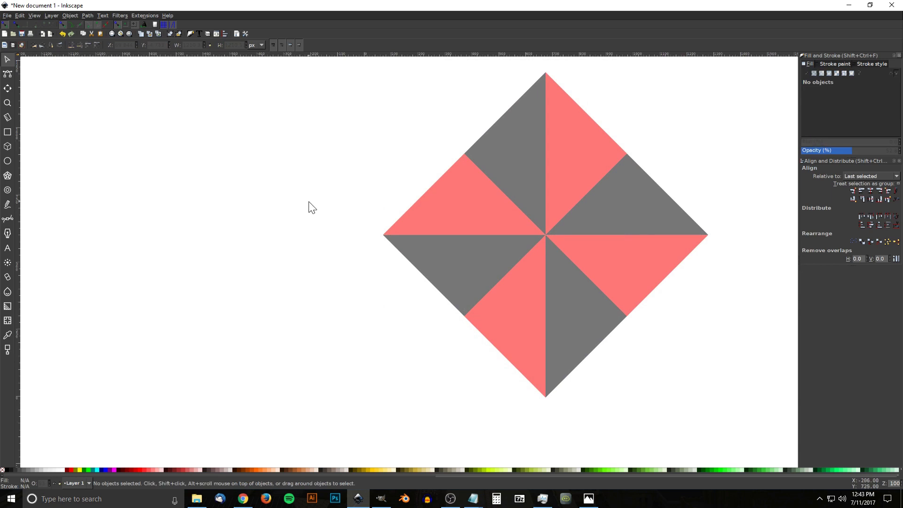
# Step: Draw a circle about 664 px in diameter on the empty area left of the diamond and fill it green (00ff00)
pyautogui.click(8, 161)
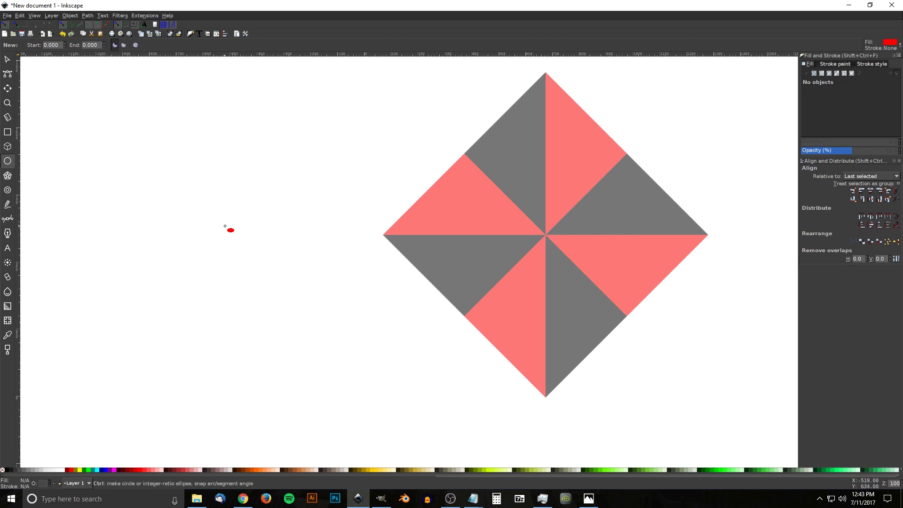
pyautogui.moveTo(189, 204); pyautogui.dragTo(281, 295)
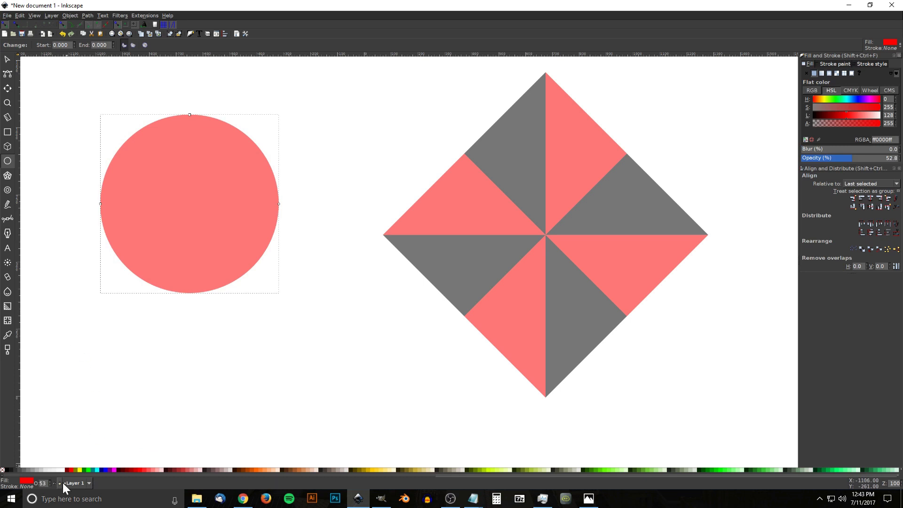
pyautogui.click(88, 470)
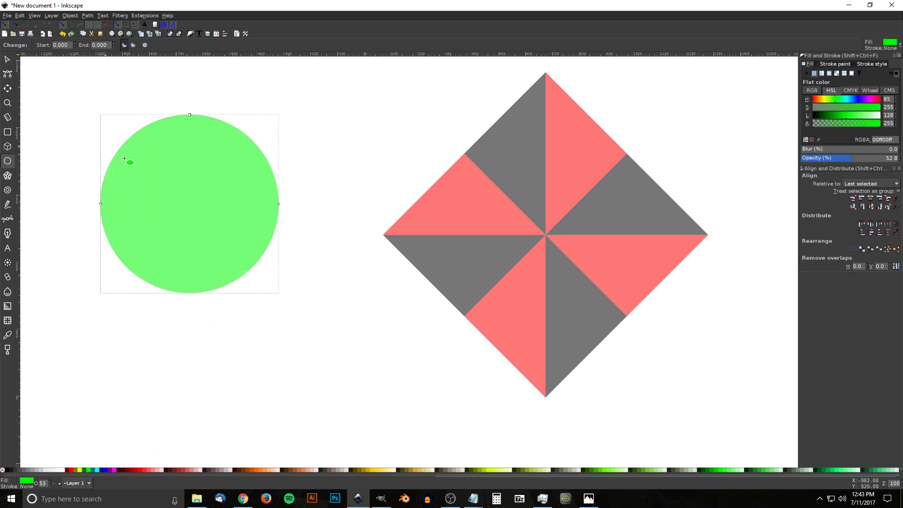
# Step: Convert the green circle to a path and snap its centre onto the point where the eight triangles meet
pyautogui.click(93, 16)
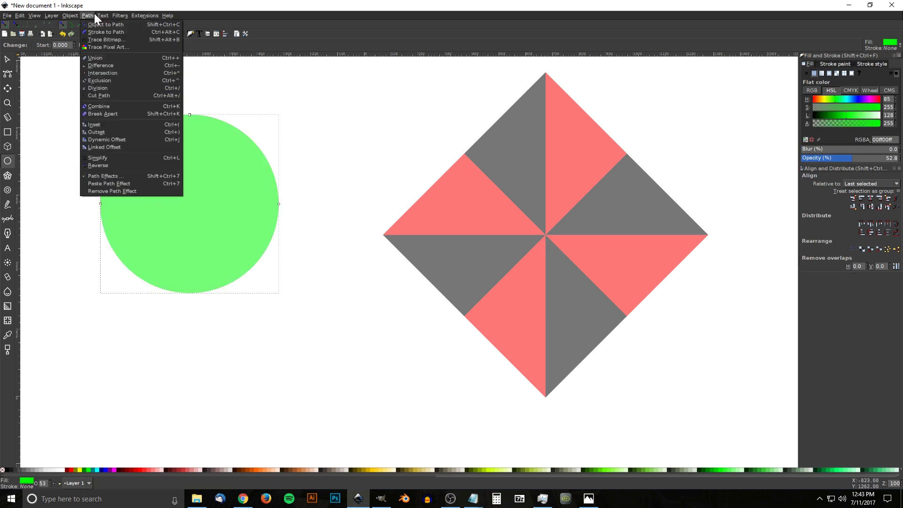
pyautogui.click(106, 24)
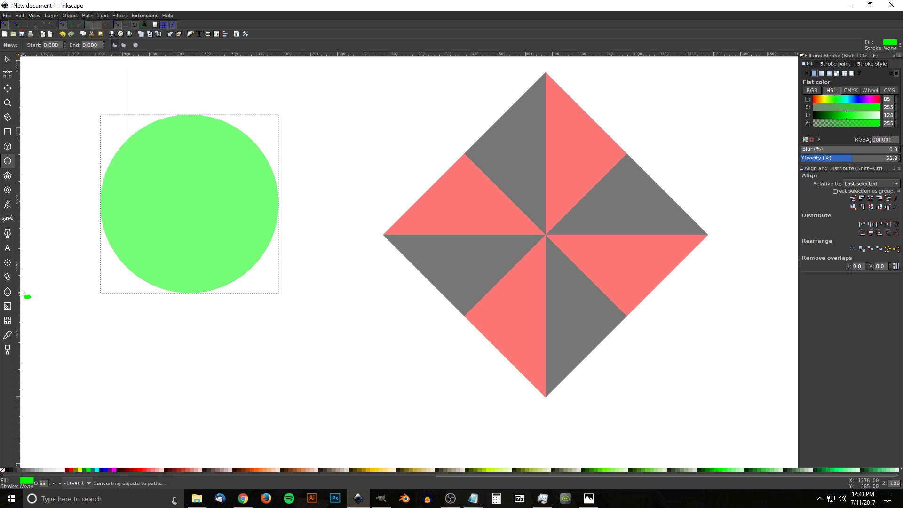
pyautogui.click(7, 60)
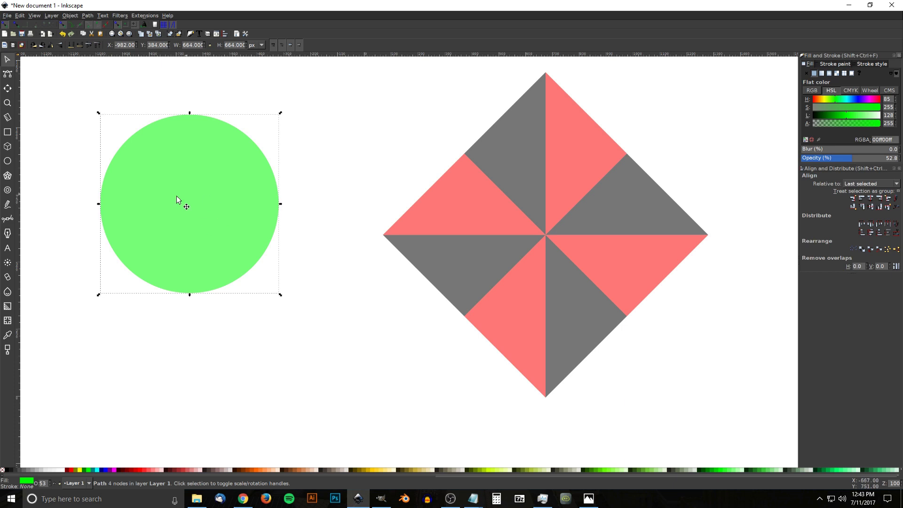
pyautogui.moveTo(190, 206); pyautogui.dragTo(545, 234)
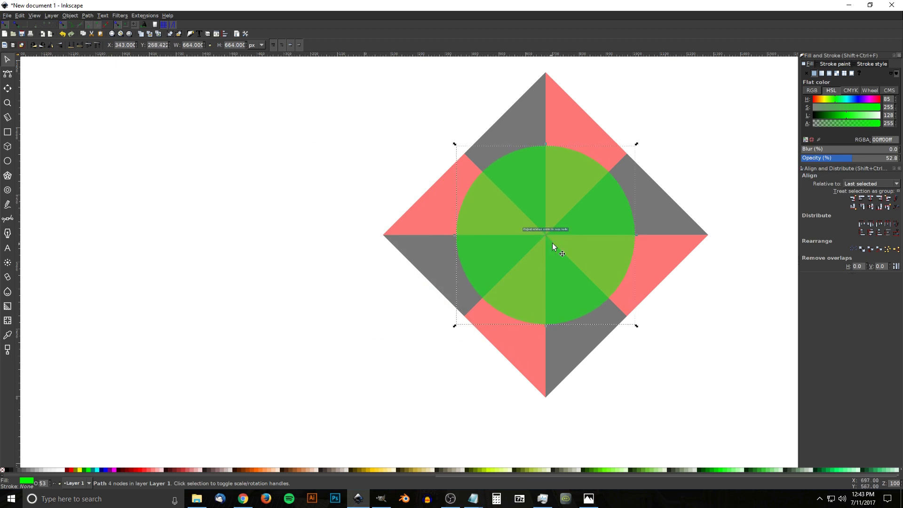
pyautogui.moveTo(537, 278); pyautogui.dragTo(327, 300)
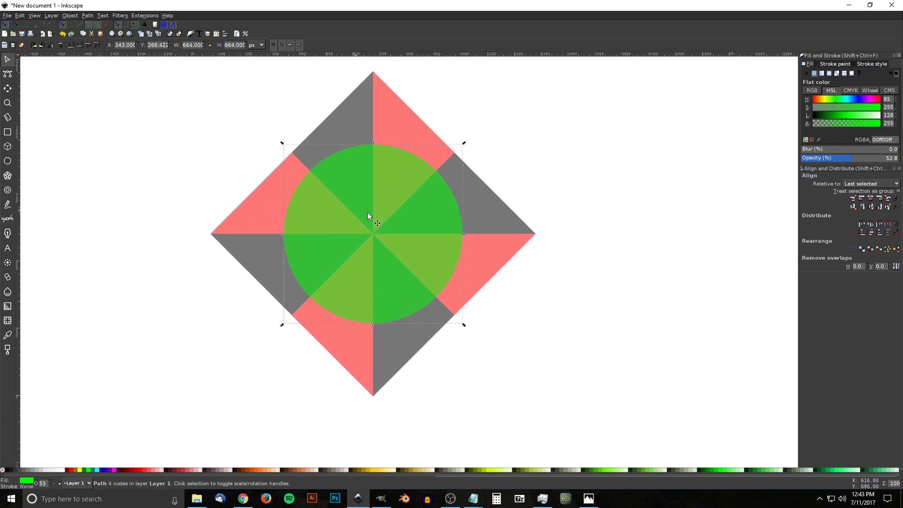
# Step: Duplicate the green circle and cut the red triangle just right of the diamond's top corner into a wedge with Intersection
pyautogui.hotkey('ctrl', 'd')
pyautogui.press('shift')
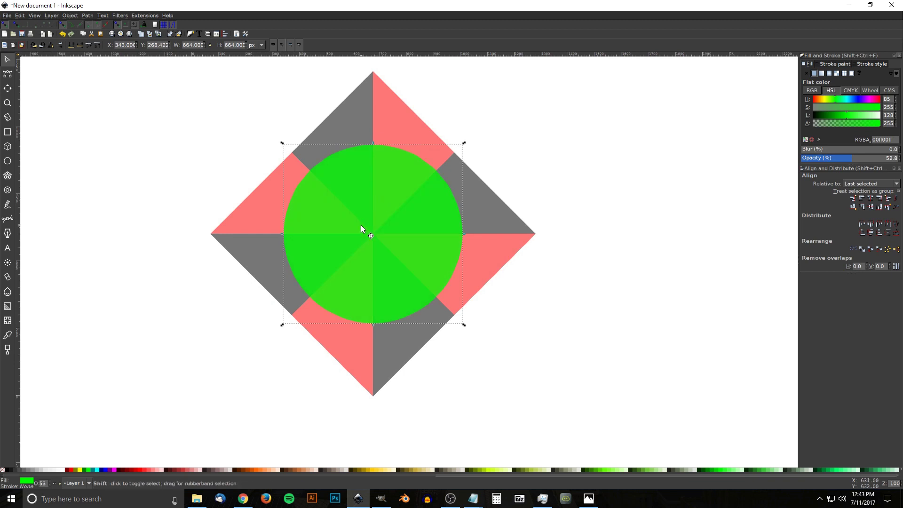
pyautogui.keyDown('shift'); pyautogui.click(400, 113); pyautogui.keyUp('shift')
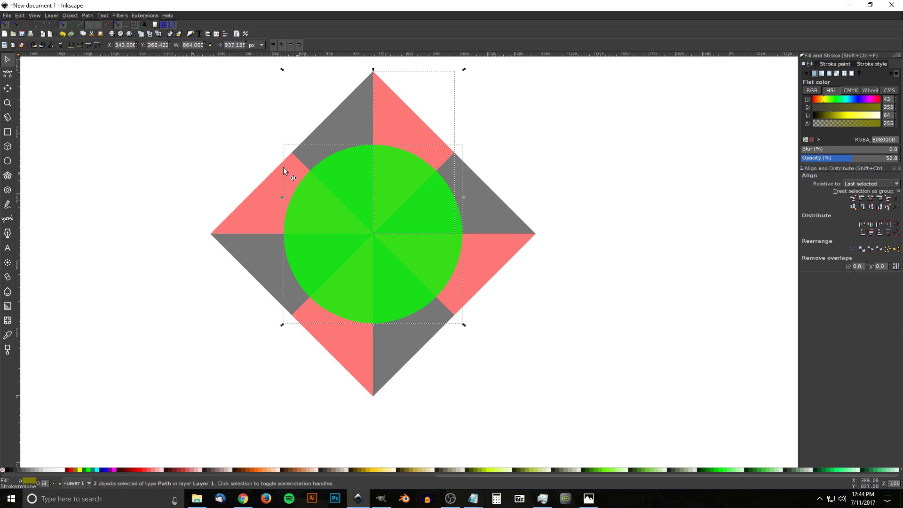
pyautogui.click(90, 16)
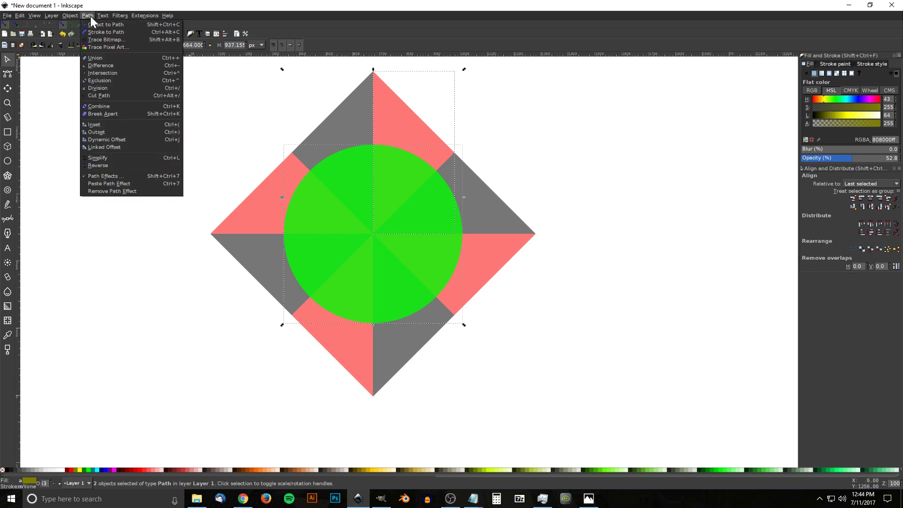
pyautogui.click(94, 74)
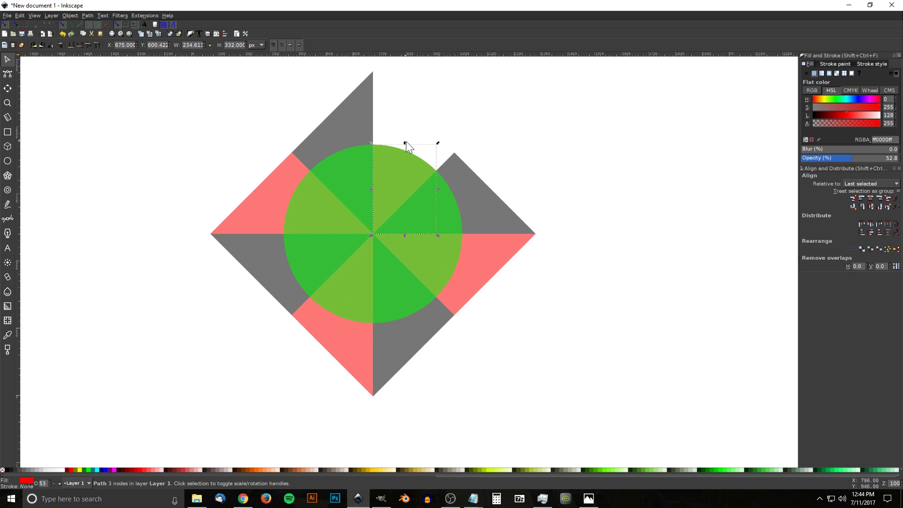
# Step: Duplicate the green circle again and cut the gray triangle on the diamond's upper right into a wedge with Intersection
pyautogui.click(402, 165)
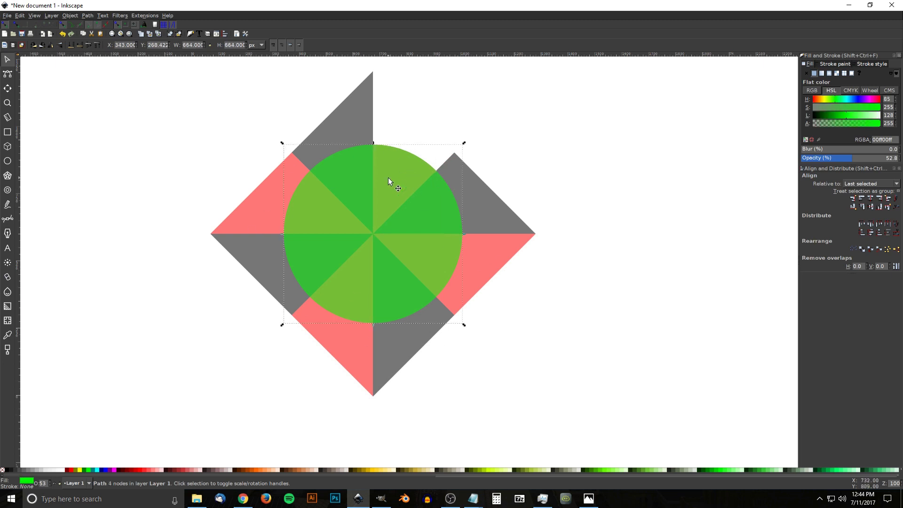
pyautogui.press('ctrl')
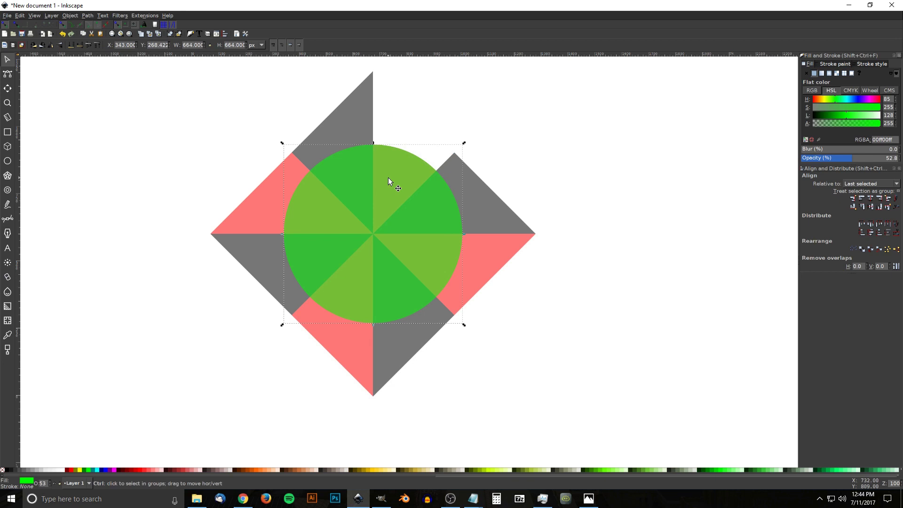
pyautogui.press('Home')
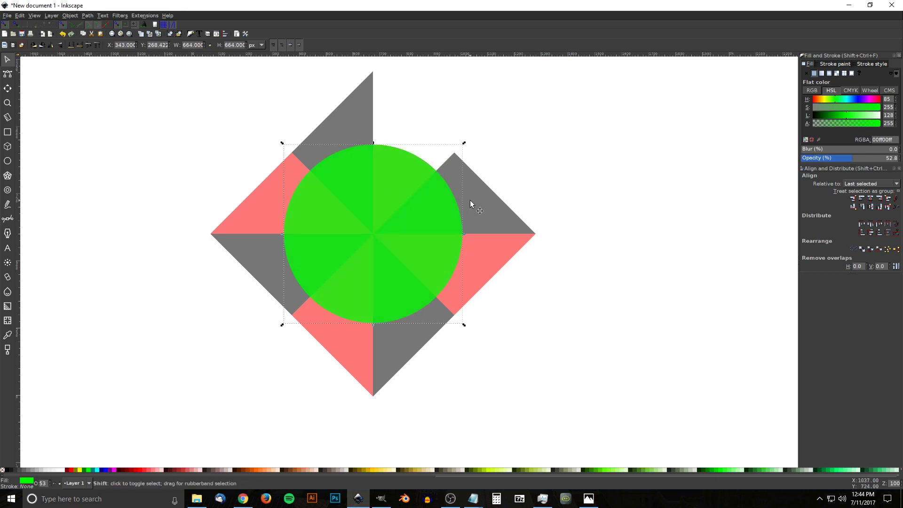
pyautogui.keyDown('shift'); pyautogui.click(473, 180); pyautogui.keyUp('shift')
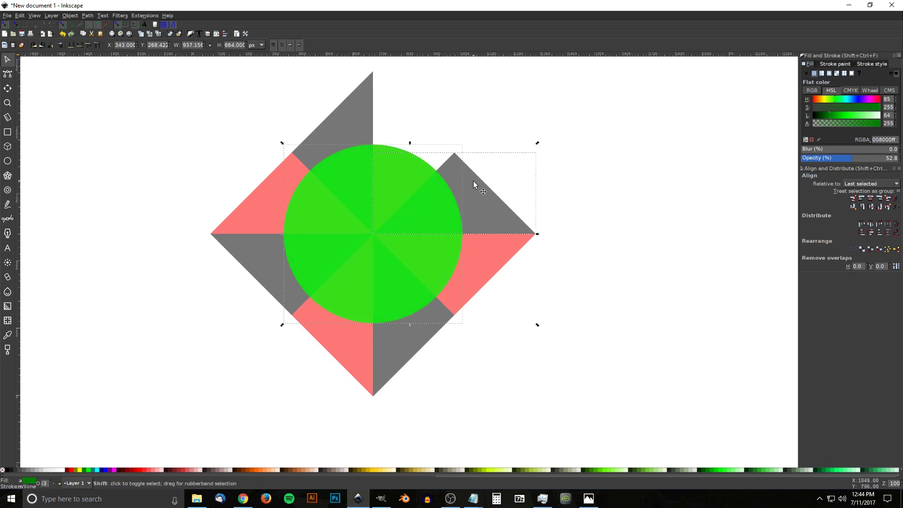
pyautogui.click(90, 14)
pyautogui.click(98, 74)
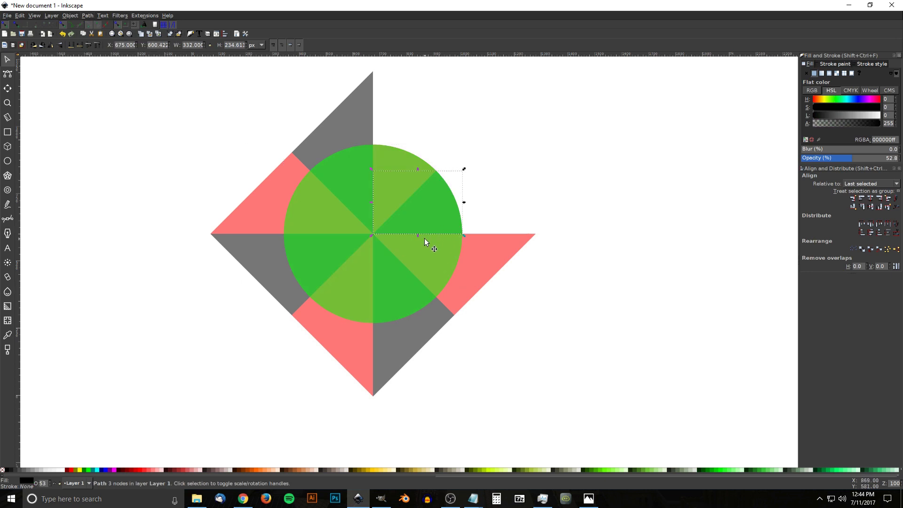
# Step: Undo the green circle's shift away from the point where the eight triangles meet
pyautogui.hotkey('ctrl', 'z')
pyautogui.hotkey('ctrl', 'z')
pyautogui.hotkey('ctrl', 'z')
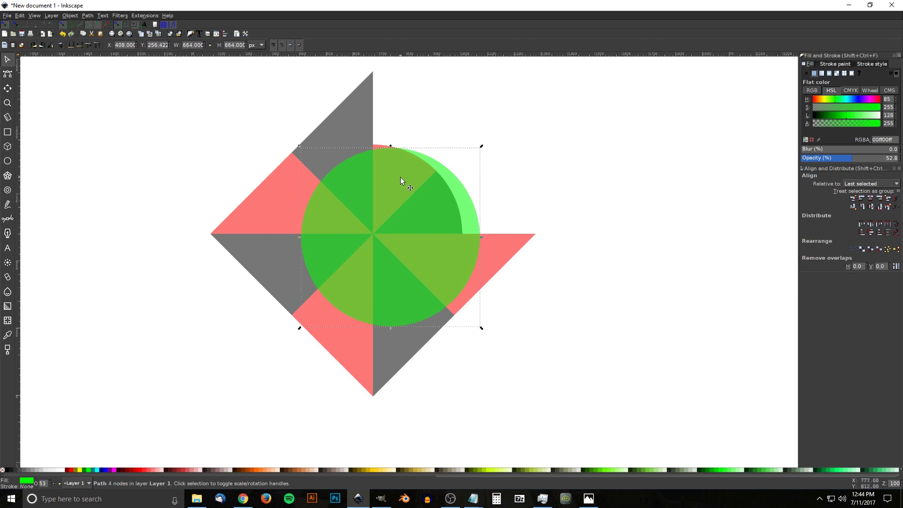
pyautogui.hotkey('ctrl', 'z')
pyautogui.hotkey('ctrl', 'z')
pyautogui.hotkey('ctrl', 'z')
pyautogui.hotkey('ctrl', 'z')
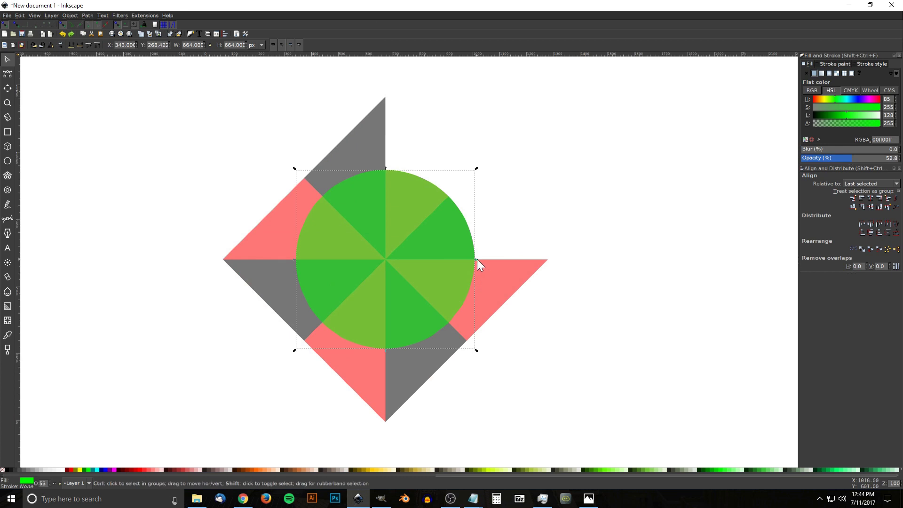
# Step: Try enlarging the green circle about its centre to about 1274, 1082 and 700 px, and undo the resizing
pyautogui.moveTo(476, 259); pyautogui.dragTo(560, 292)
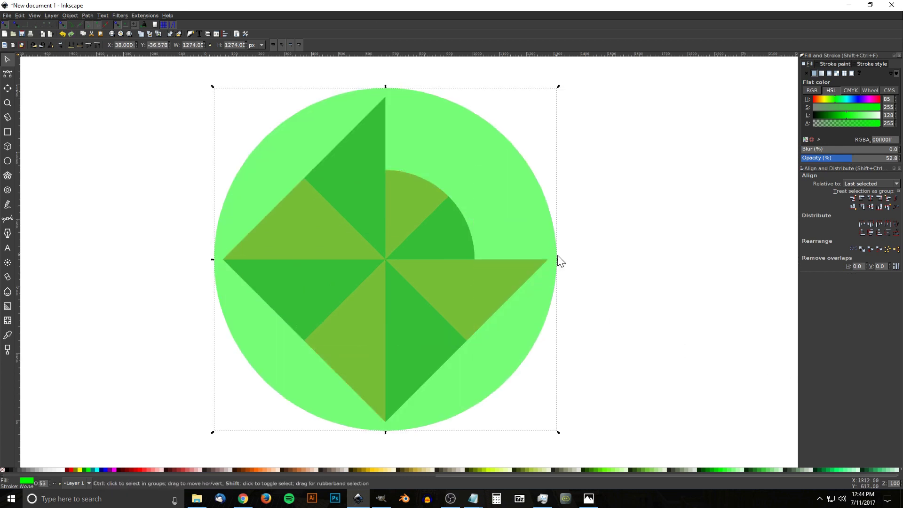
pyautogui.moveTo(559, 262); pyautogui.dragTo(532, 256)
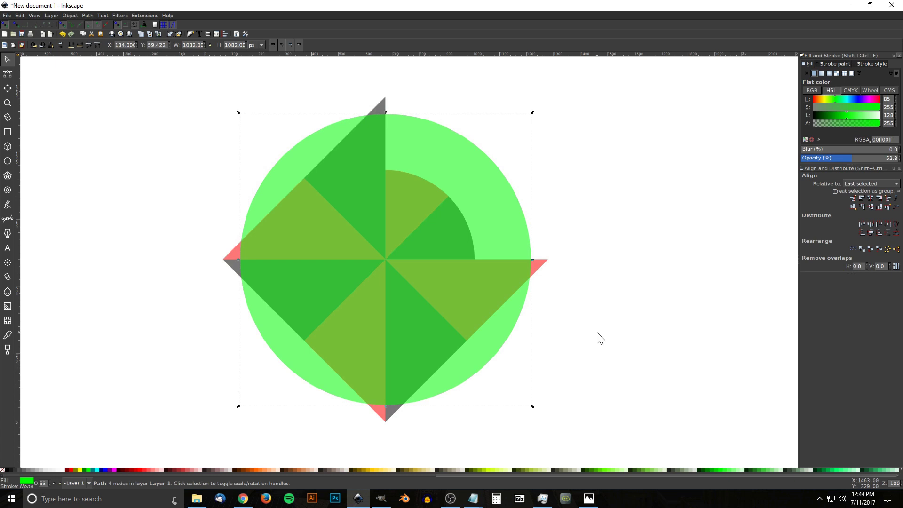
pyautogui.moveTo(532, 259); pyautogui.dragTo(482, 263)
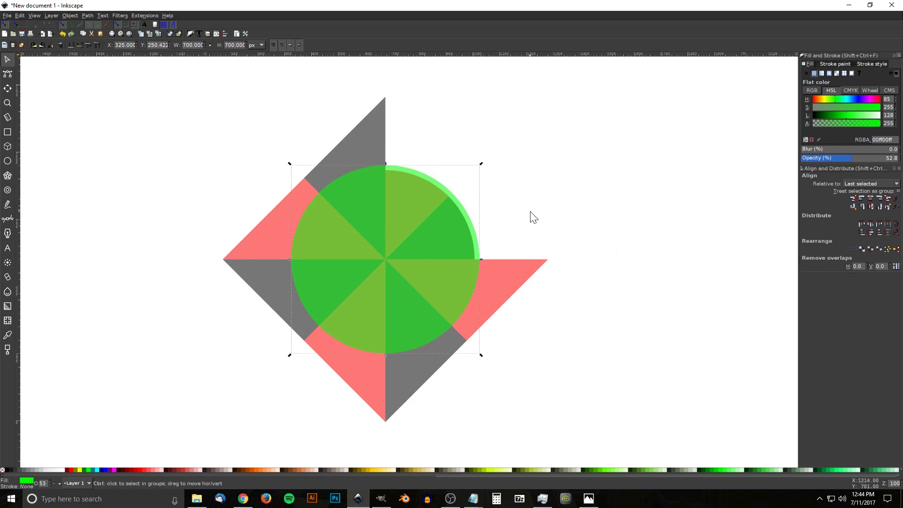
pyautogui.hotkey('ctrl', 'z')
pyautogui.hotkey('ctrl', 'z')
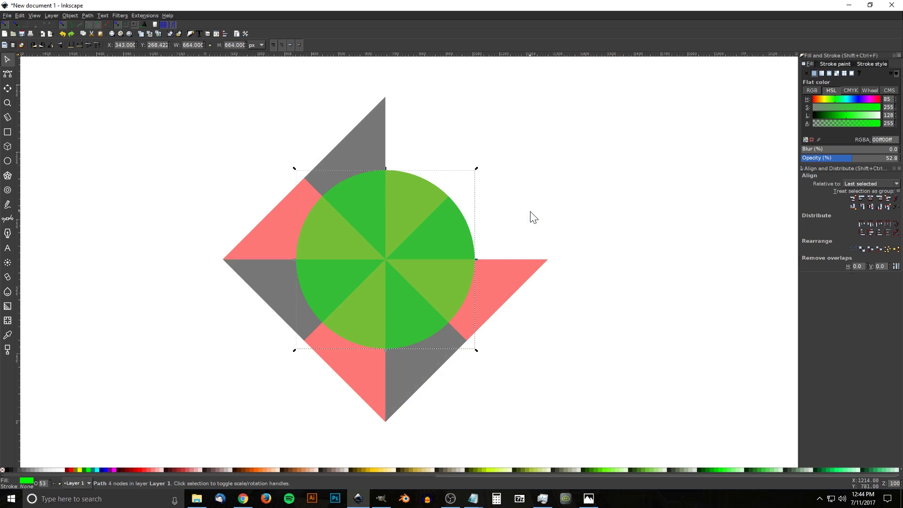
# Step: Duplicate the green circle and cut the red triangle on the diamond's lower right into a wedge with Intersection
pyautogui.scroll(-2, 472, 188)
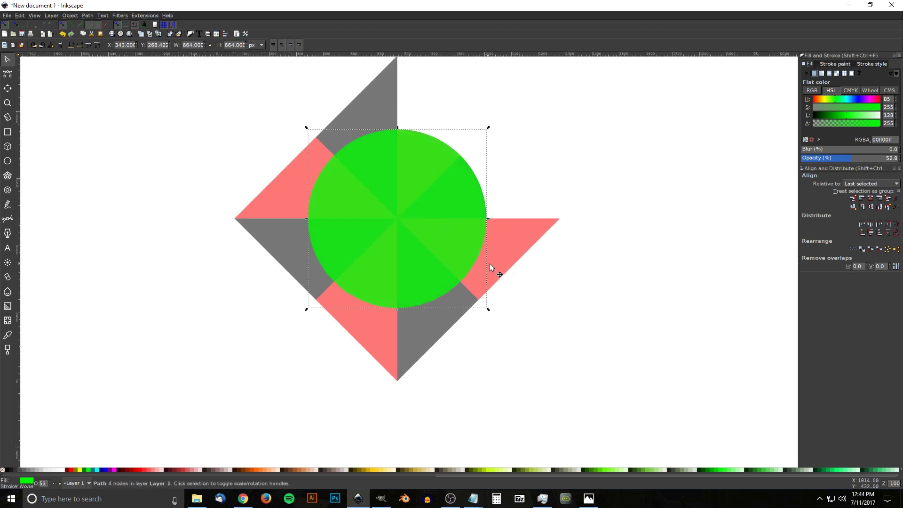
pyautogui.keyDown('shift'); pyautogui.click(537, 220); pyautogui.keyUp('shift')
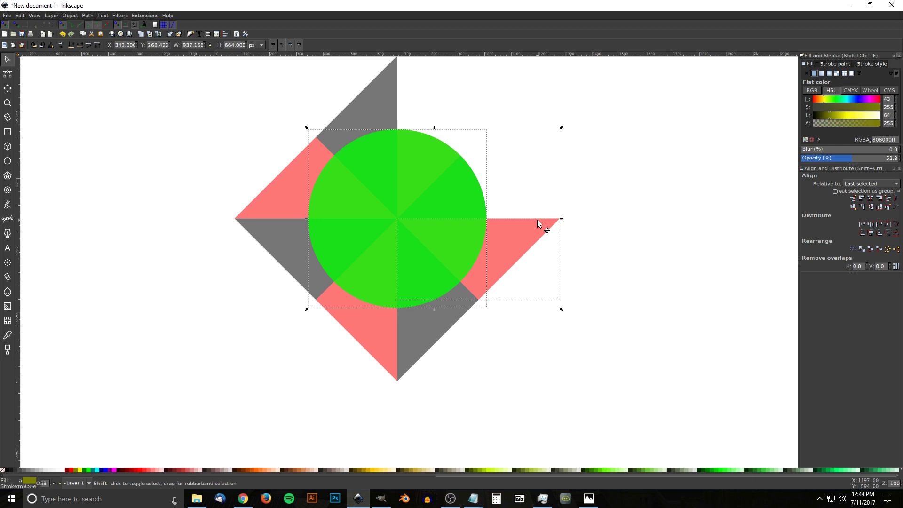
pyautogui.click(88, 14)
pyautogui.click(121, 73)
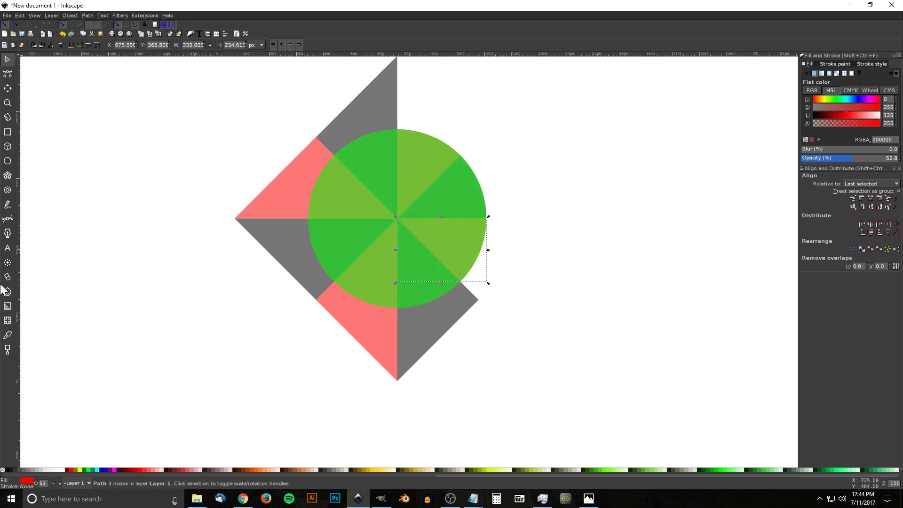
# Step: Duplicate the green circle and cut the gray triangle just right of the diamond's bottom corner into a wedge with Intersection
pyautogui.scroll(1, 231, 312)
pyautogui.hscroll(1, 232, 312)
pyautogui.scroll(-1, 358, 301)
pyautogui.hscroll(1, 359, 301)
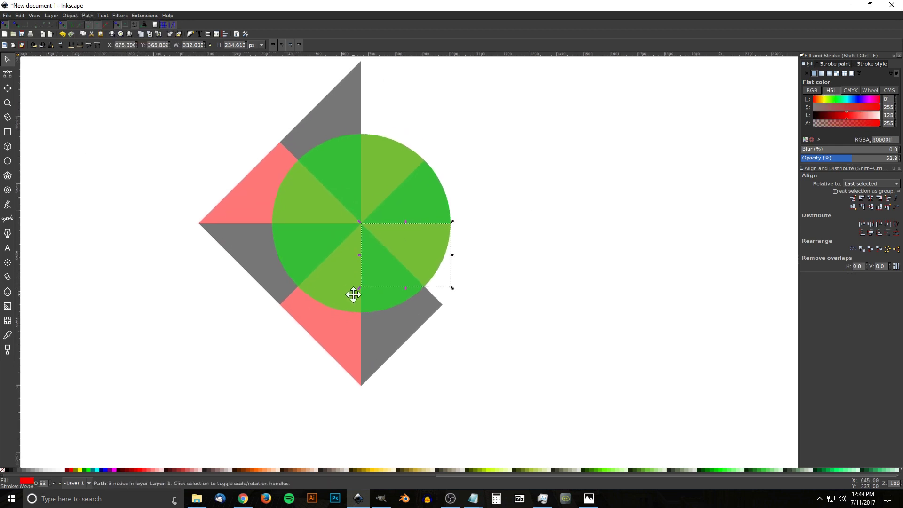
pyautogui.click(391, 151)
pyautogui.press('Home')
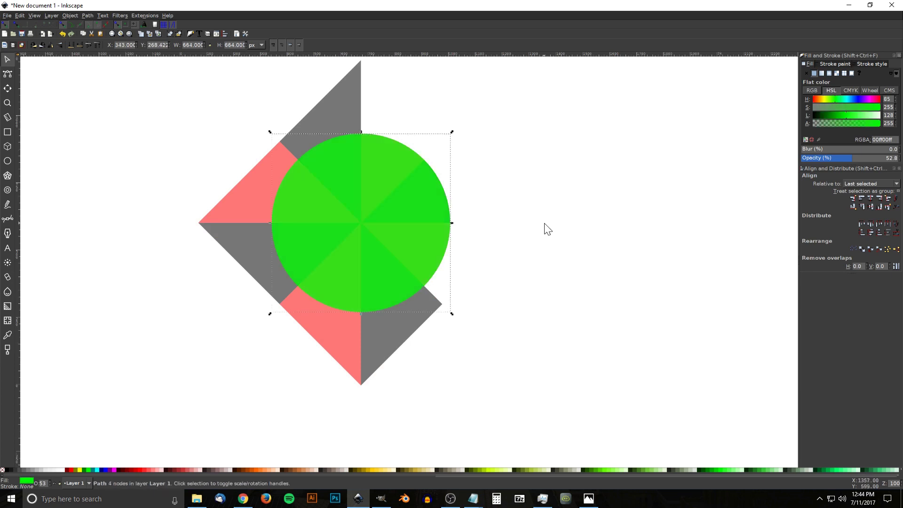
pyautogui.keyDown('shift'); pyautogui.click(384, 335); pyautogui.keyUp('shift')
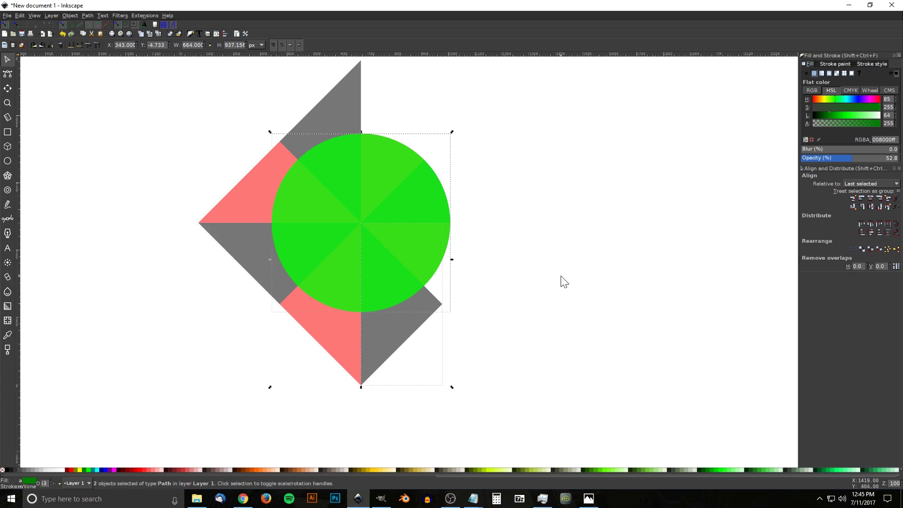
pyautogui.hotkey('ctrl', 'shift')
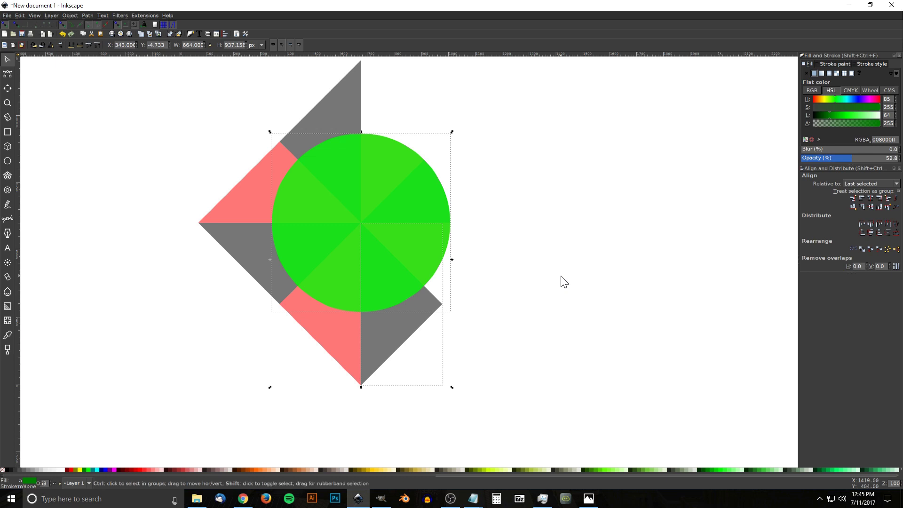
pyautogui.hotkey('ctrl', '*')
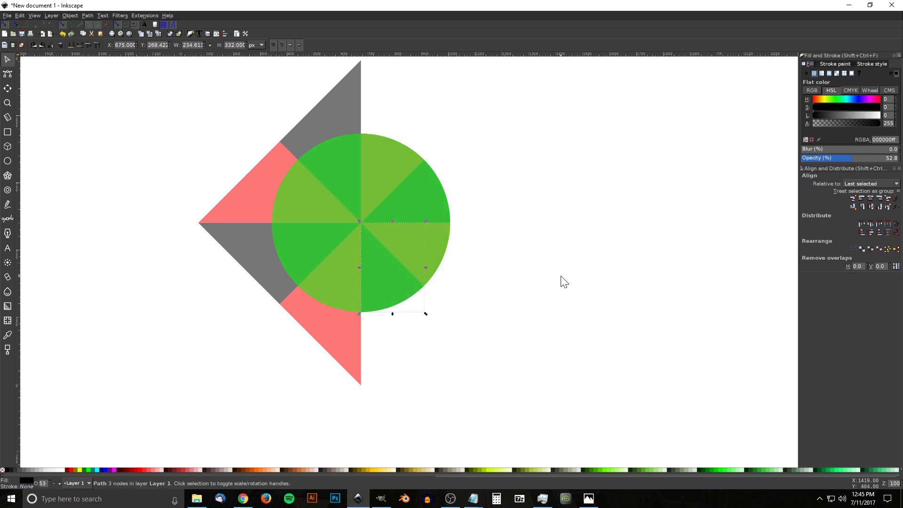
# Step: Duplicate the green circle and cut the red triangle just left of the diamond's bottom corner into a wedge with Intersection
pyautogui.click(453, 246)
pyautogui.keyDown('shift'); pyautogui.click(324, 350); pyautogui.keyUp('shift')
pyautogui.hotkey('ctrl', '/')
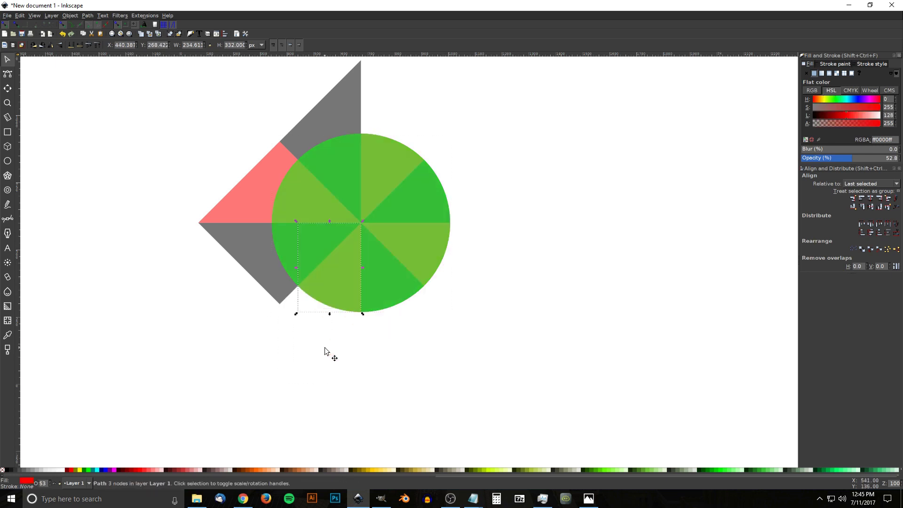
# Step: Cut the gray lower-left and red upper-left triangles into wedges by intersecting each with its own duplicate of the green circle
pyautogui.keyDown('shift'); pyautogui.click(261, 249); pyautogui.keyUp('shift')
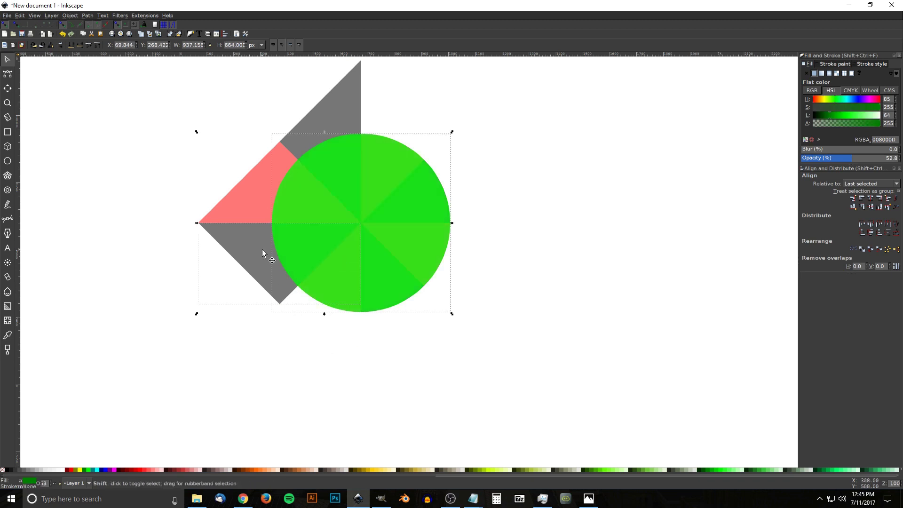
pyautogui.hotkey('ctrl', '/')
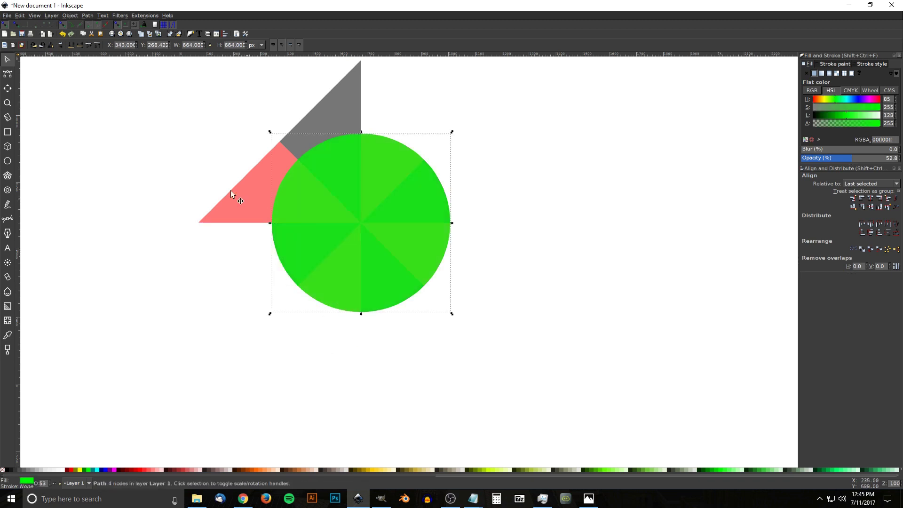
pyautogui.keyDown('shift'); pyautogui.click(249, 200); pyautogui.keyUp('shift')
pyautogui.hotkey('ctrl', '/')
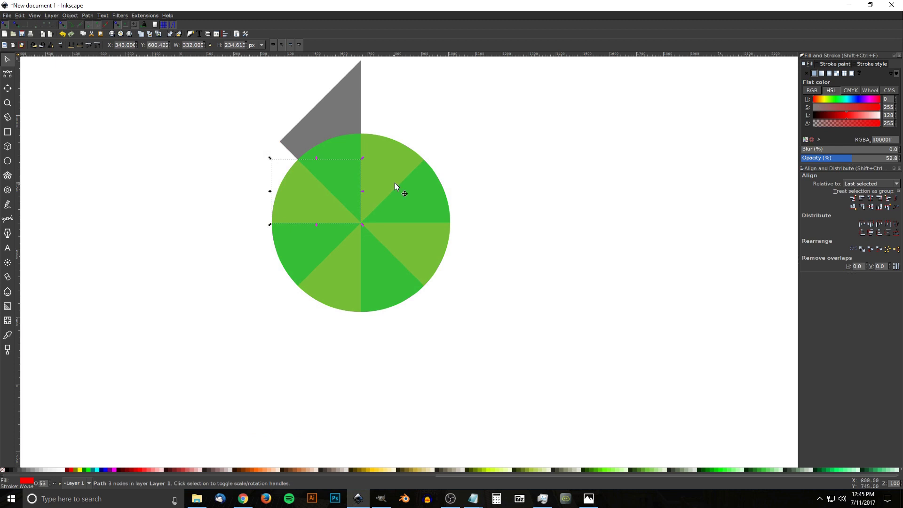
# Step: Duplicate the green circle and cut the last gray triangle, at the upper left, into a wedge with Intersection
pyautogui.hotkey('ctrl', 'a')
pyautogui.moveTo(408, 145); pyautogui.dragTo(385, 205)
pyautogui.keyDown('shift'); pyautogui.click(320, 161); pyautogui.keyUp('shift')
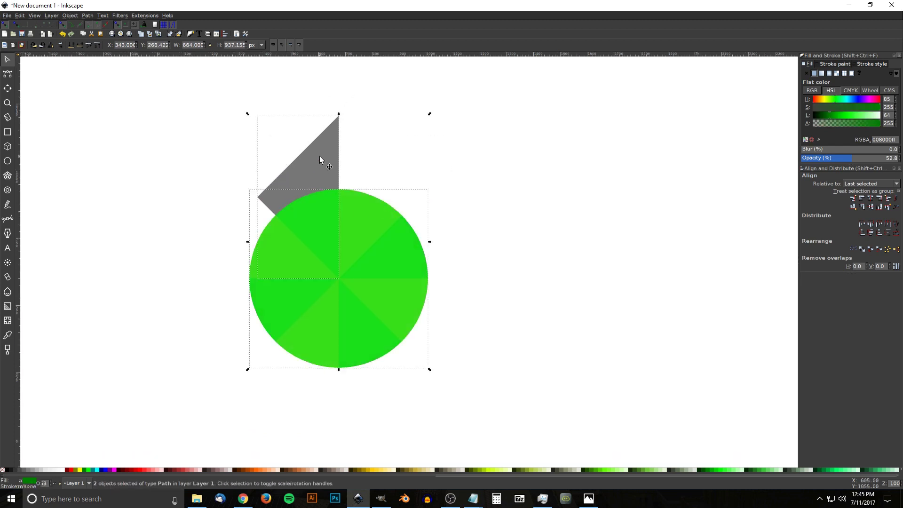
pyautogui.hotkey('ctrl', '/')
# Step: Move the remaining green circle straight down about 231 px and lower it behind all eight wedges
pyautogui.moveTo(372, 244); pyautogui.dragTo(474, 184)
pyautogui.hscroll(3, 456, 247)
pyautogui.scroll(-2, 419, 198)
pyautogui.hotkey('ctrl', 'a')
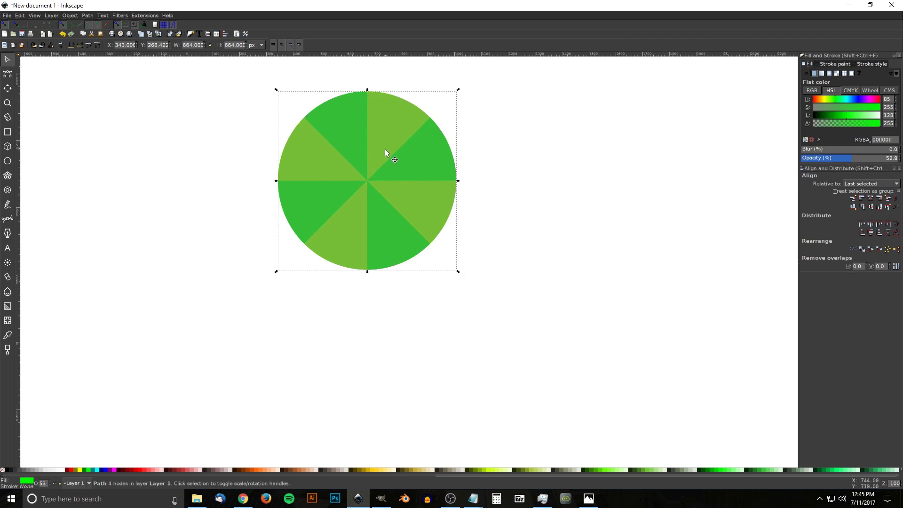
pyautogui.moveTo(396, 118); pyautogui.dragTo(393, 183)
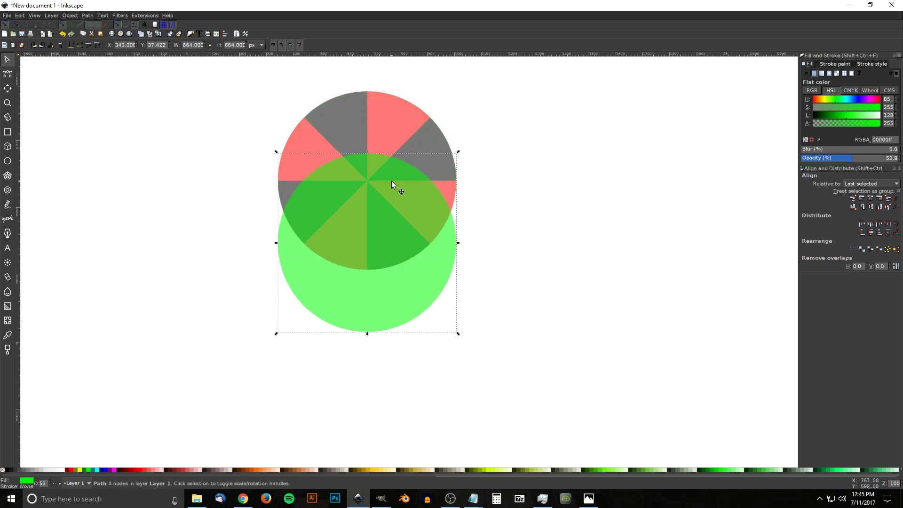
pyautogui.click(69, 45)
pyautogui.scroll(2, 365, 247)
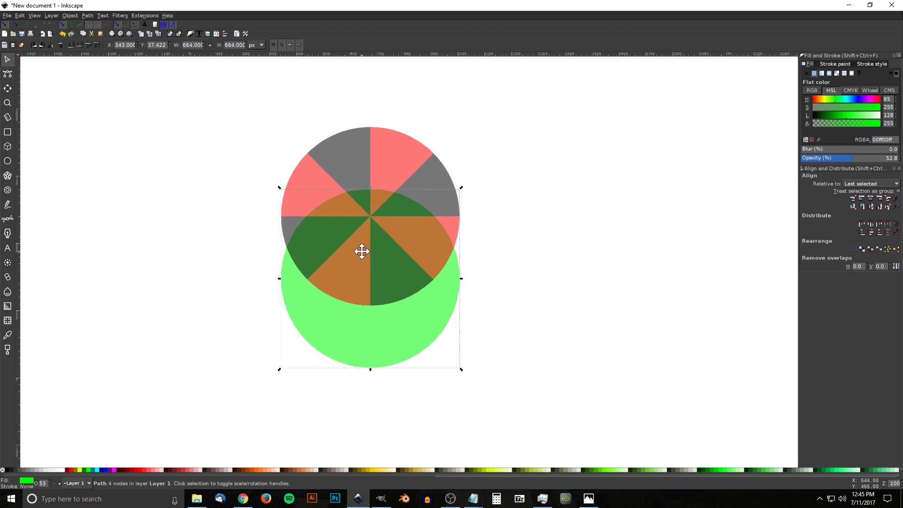
# Step: Squash the eight wedges and the green circle together vertically to about 431 px tall and reposition them about 111 px to the right
pyautogui.moveTo(616, 401); pyautogui.dragTo(157, 97)
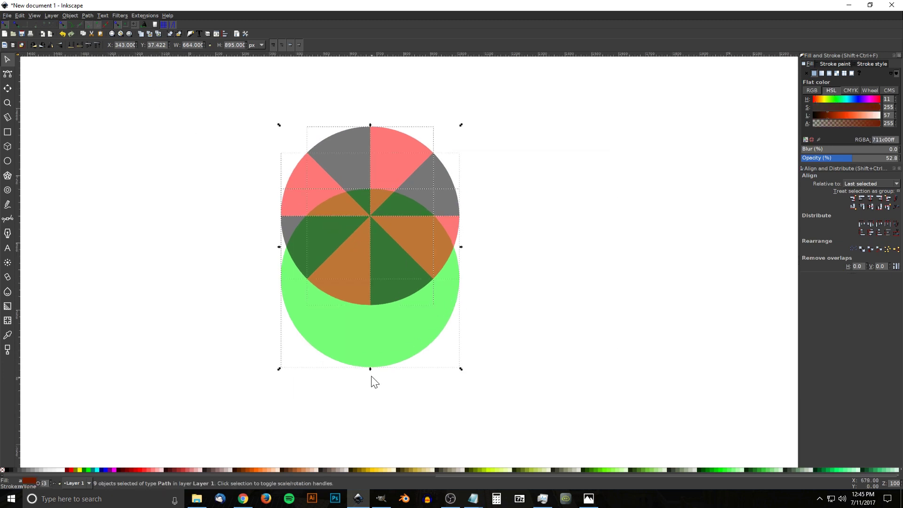
pyautogui.moveTo(371, 371); pyautogui.dragTo(385, 247)
pyautogui.moveTo(397, 196); pyautogui.dragTo(413, 247)
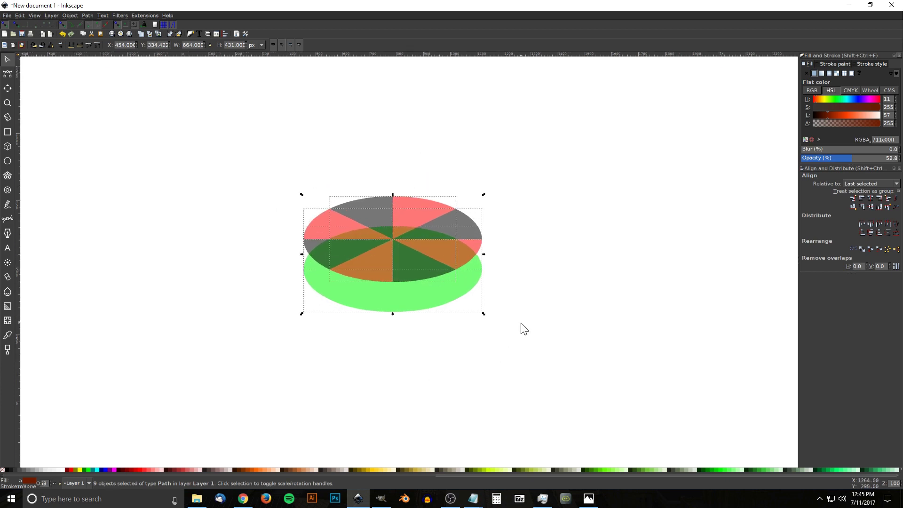
# Step: Move the eight wedges without the green ellipse straight down about 52 px, closer to the base
pyautogui.press('shift')
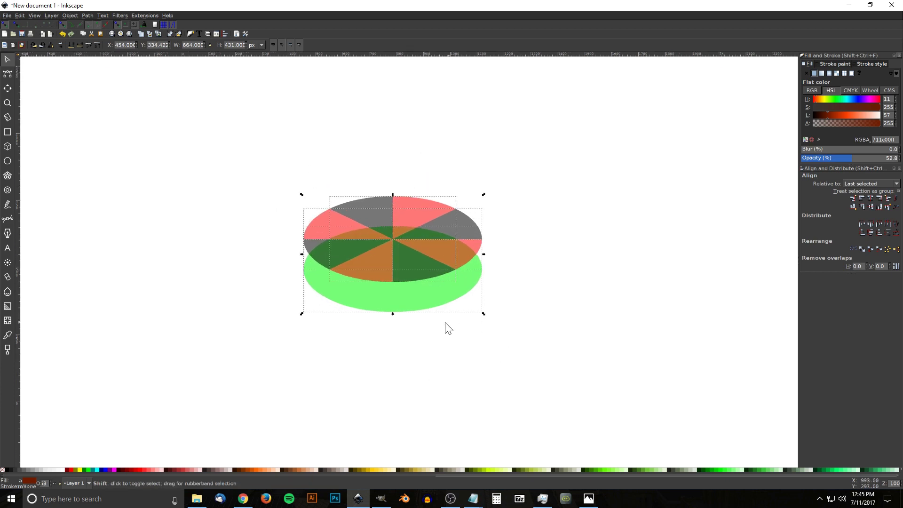
pyautogui.keyDown('shift'); pyautogui.click(403, 299); pyautogui.keyUp('shift')
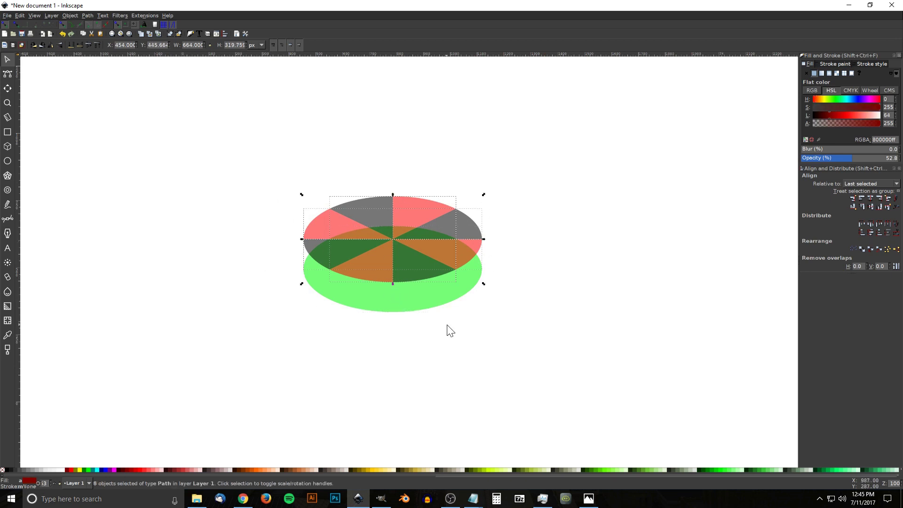
pyautogui.scroll(2, 449, 353)
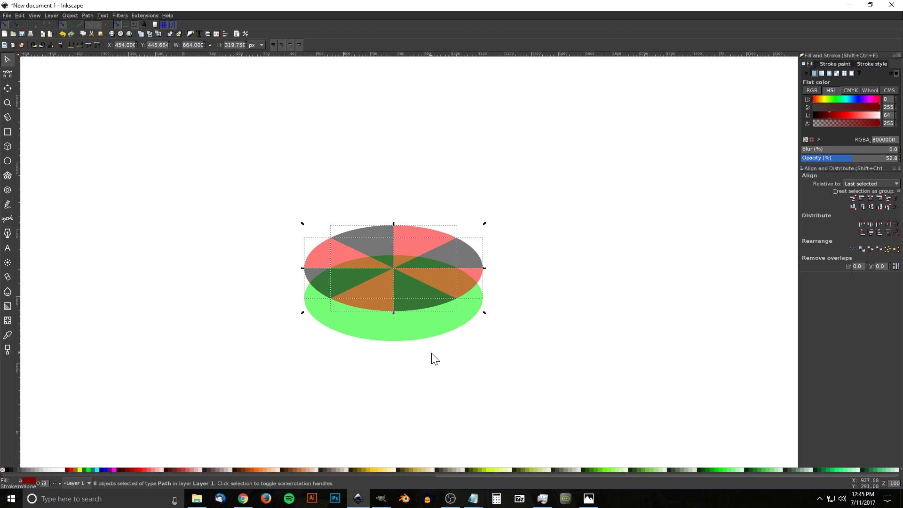
pyautogui.moveTo(416, 234); pyautogui.dragTo(413, 250)
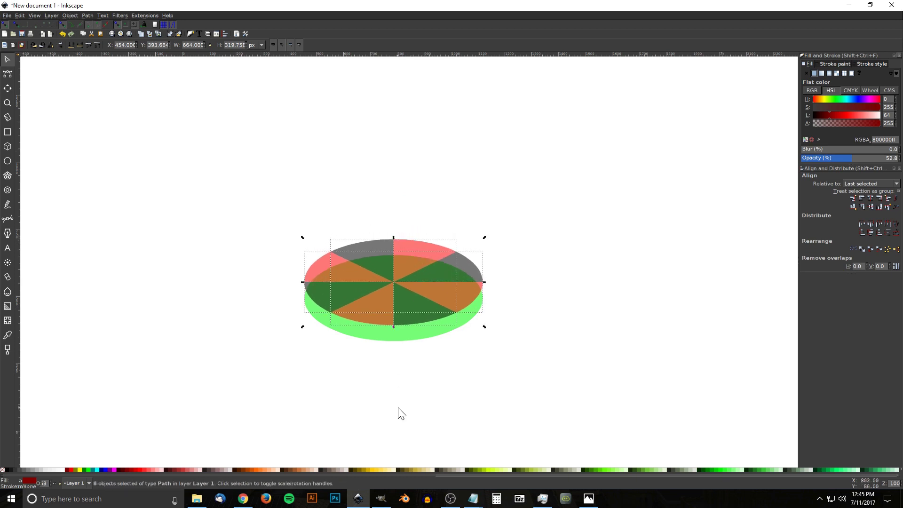
# Step: Leave the red front-left wedge in place and raise the other seven wedges straight up about 52 px
pyautogui.press('shift')
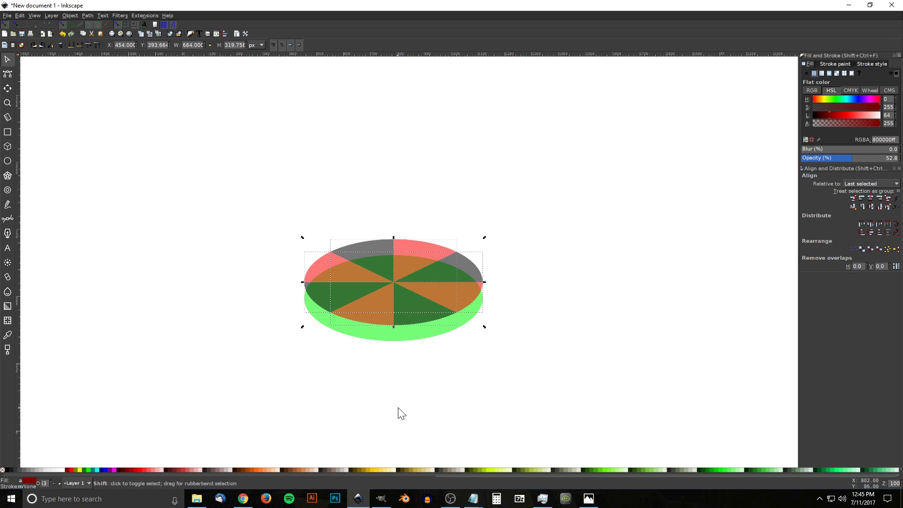
pyautogui.keyDown('shift'); pyautogui.click(375, 311); pyautogui.keyUp('shift')
pyautogui.moveTo(420, 309); pyautogui.dragTo(419, 293)
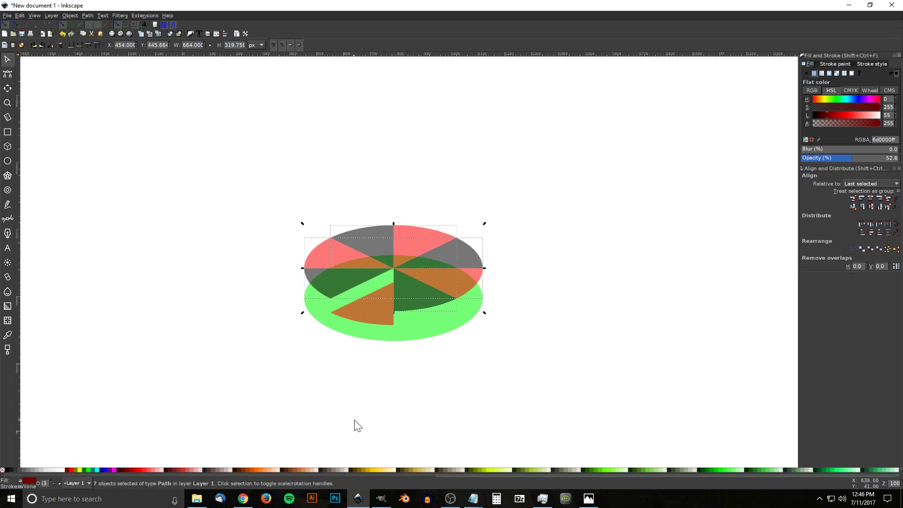
# Step: Leave the gray front-right wedge at its level and raise the remaining six wedges straight up about 49 px
pyautogui.press('shift')
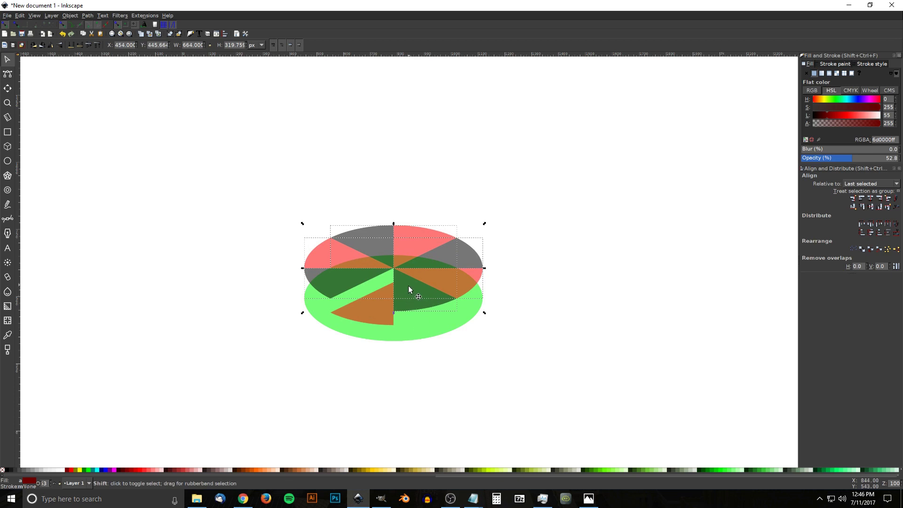
pyautogui.keyDown('shift'); pyautogui.click(411, 296); pyautogui.keyUp('shift')
pyautogui.moveTo(459, 282); pyautogui.dragTo(457, 267)
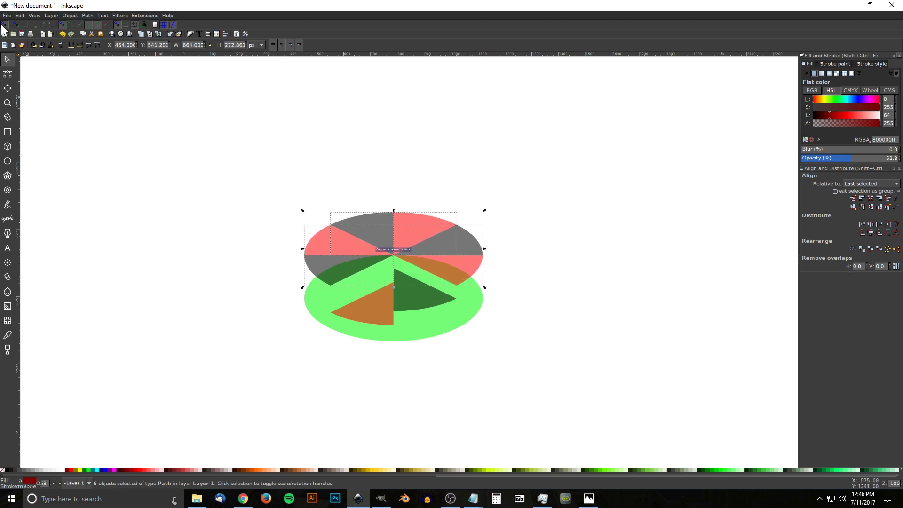
# Step: Turn off snapping, leave the red right-hand wedge at its level and raise the remaining five wedges straight up about 56 px
pyautogui.scroll(1, 403, 268)
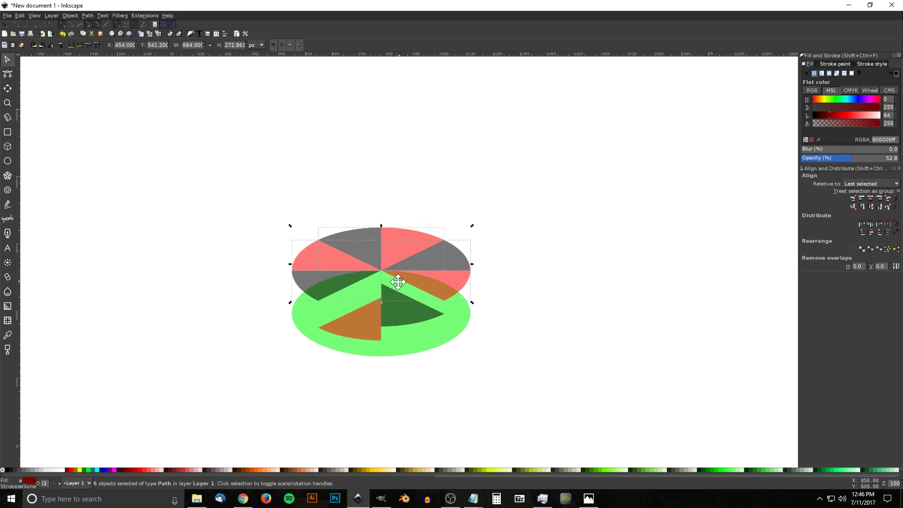
pyautogui.press('shift')
pyautogui.keyDown('shift'); pyautogui.click(463, 277); pyautogui.keyUp('shift')
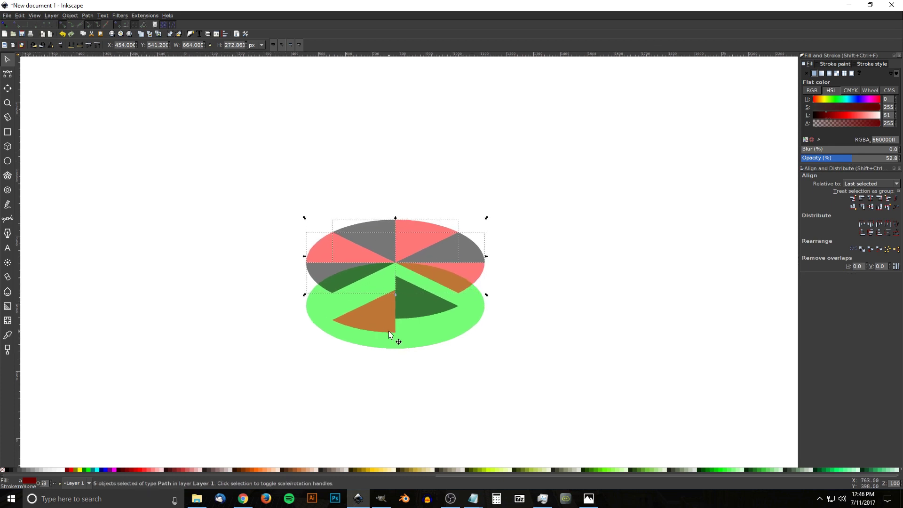
pyautogui.moveTo(449, 252); pyautogui.dragTo(452, 235)
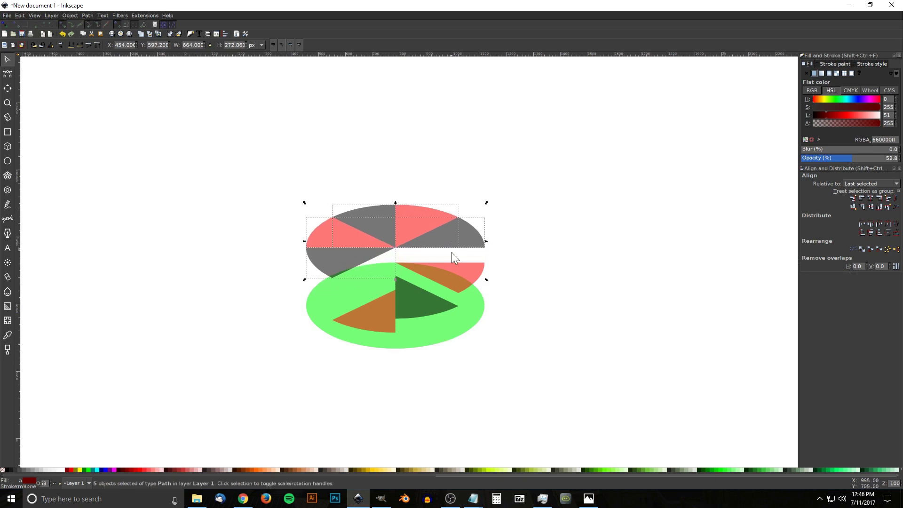
# Step: Leave the gray back-right wedge at its level and raise the remaining four wedges straight up about 61 px
pyautogui.press('shift')
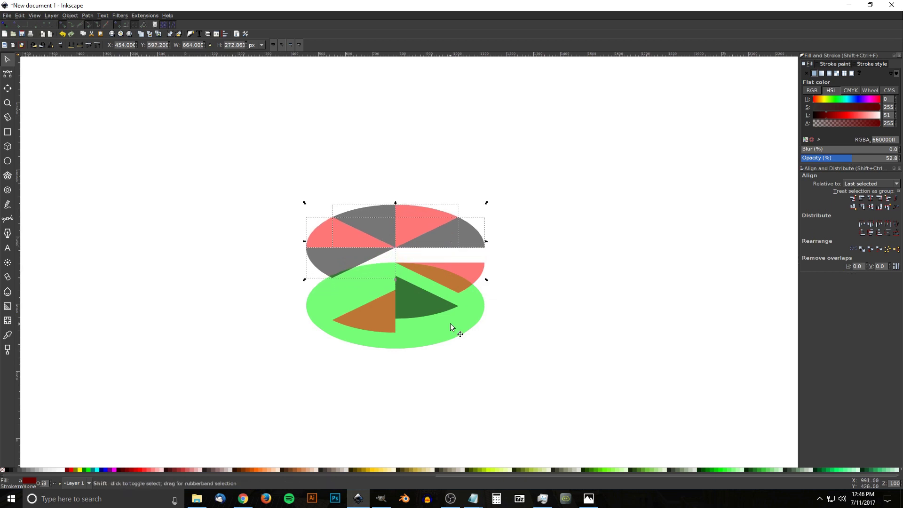
pyautogui.keyDown('shift'); pyautogui.click(453, 233); pyautogui.keyUp('shift')
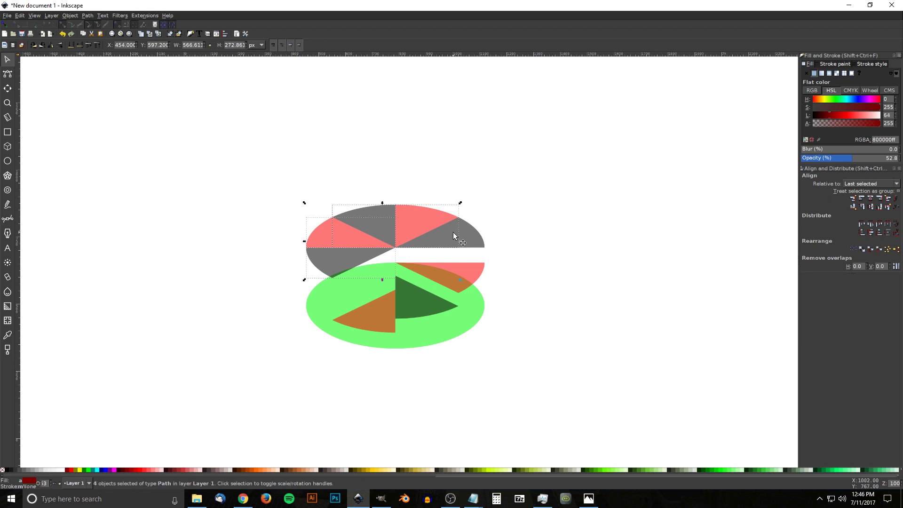
pyautogui.moveTo(414, 228); pyautogui.dragTo(418, 211)
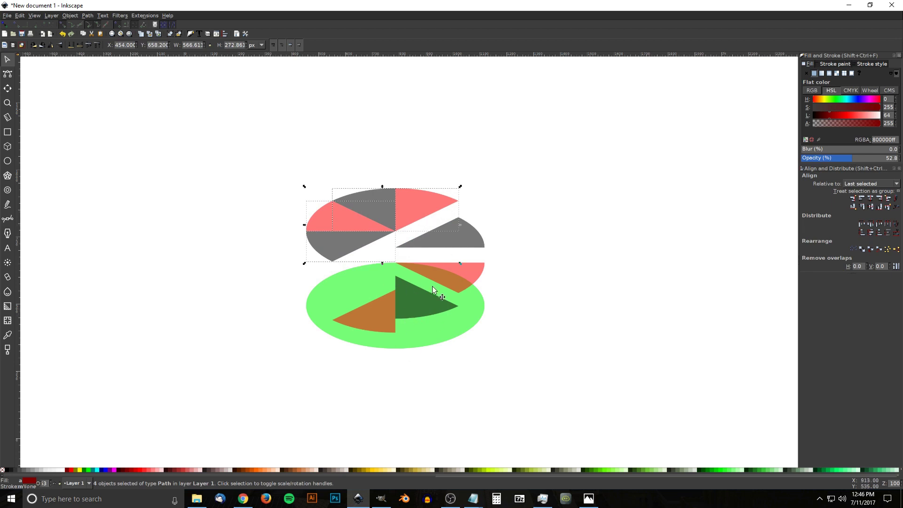
# Step: Check the reference image, then raise the three left-side wedges straight up about 108 px, leaving the red back-right wedge in place
pyautogui.click(597, 503)
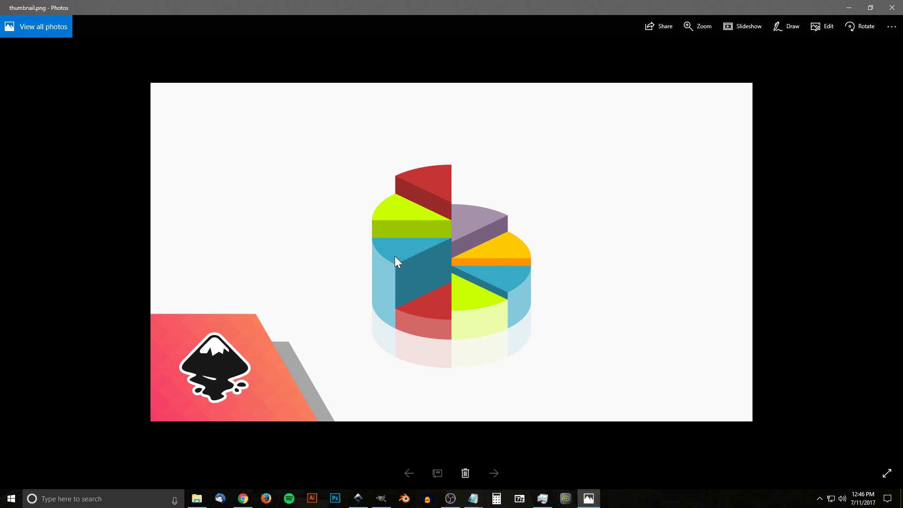
pyautogui.click(356, 503)
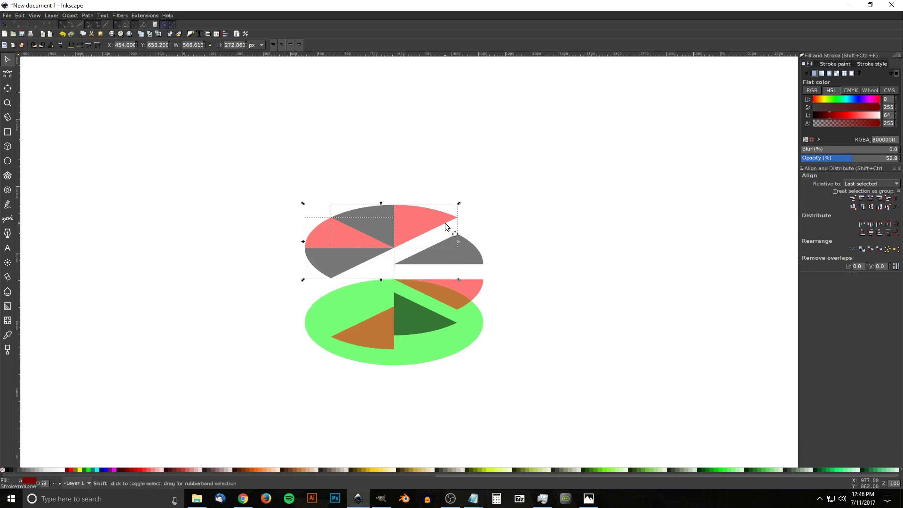
pyautogui.keyDown('shift'); pyautogui.click(420, 216); pyautogui.keyUp('shift')
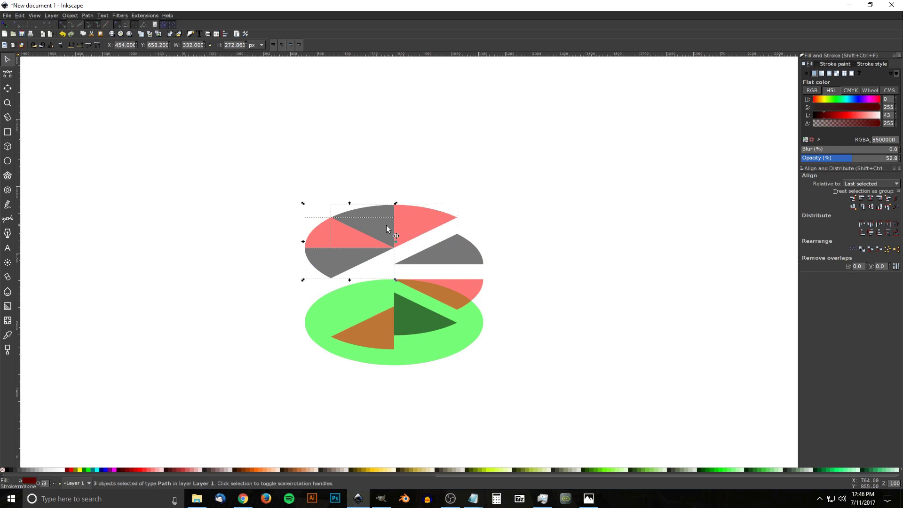
pyautogui.moveTo(374, 230); pyautogui.dragTo(375, 205)
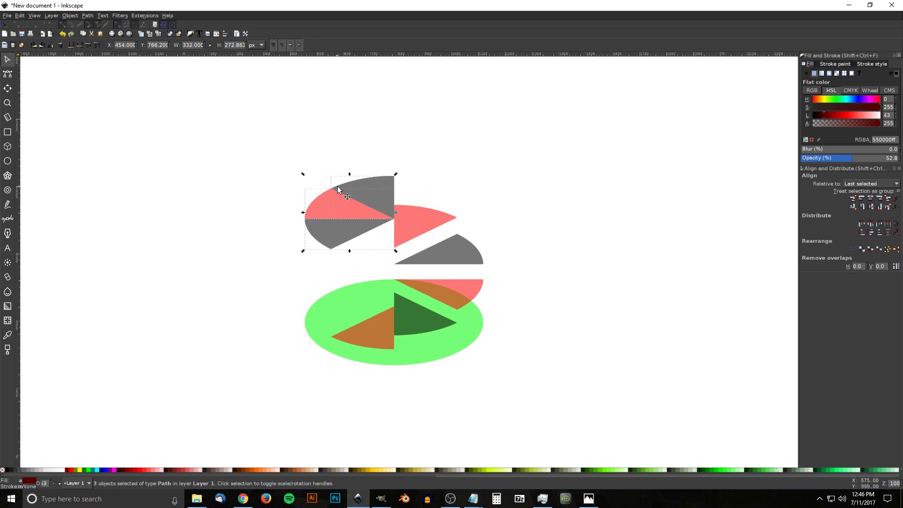
# Step: Leave the topmost gray wedge in place and lower the other two left-side wedges straight down about 80 px
pyautogui.press('shift')
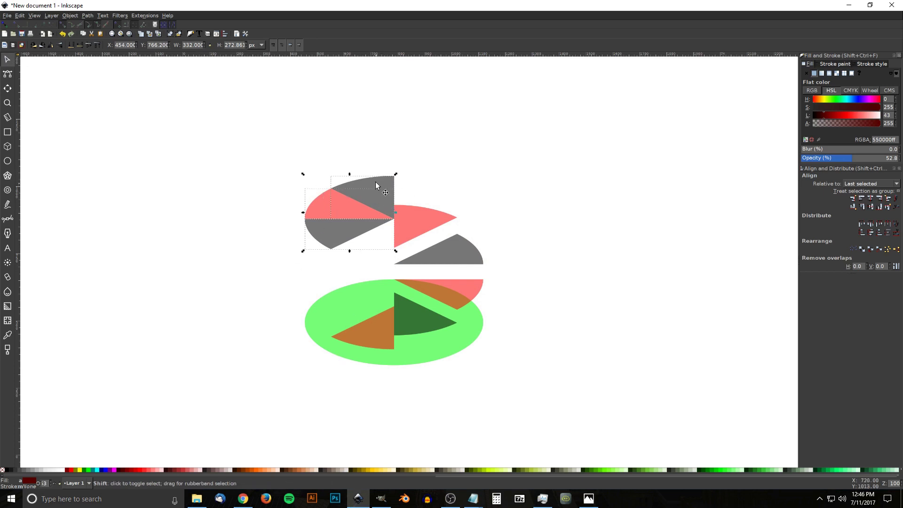
pyautogui.keyDown('shift'); pyautogui.click(379, 186); pyautogui.keyUp('shift')
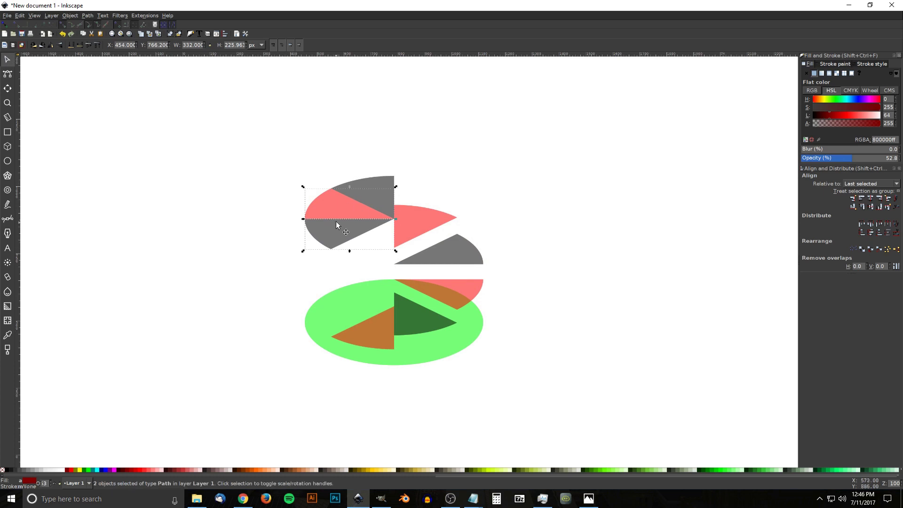
pyautogui.press('ctrl')
pyautogui.moveTo(333, 206); pyautogui.dragTo(330, 229)
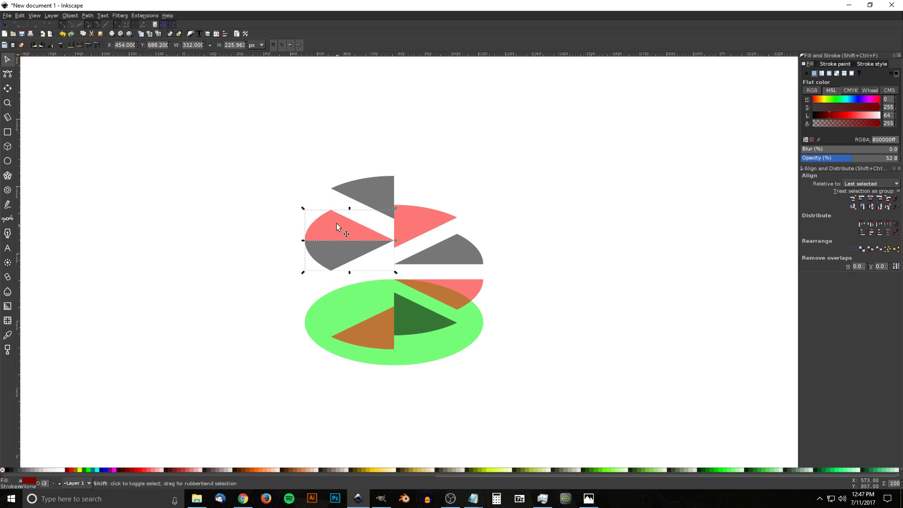
# Step: Leave the red left-hand wedge in place and lower the gray wedge beneath it straight down about 67 px
pyautogui.keyDown('shift'); pyautogui.click(328, 222); pyautogui.keyUp('shift')
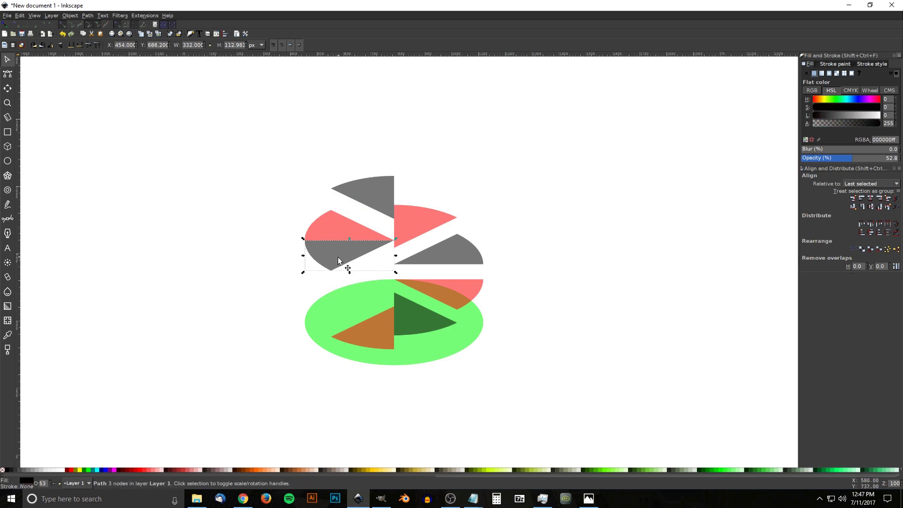
pyautogui.moveTo(337, 249); pyautogui.dragTo(334, 267)
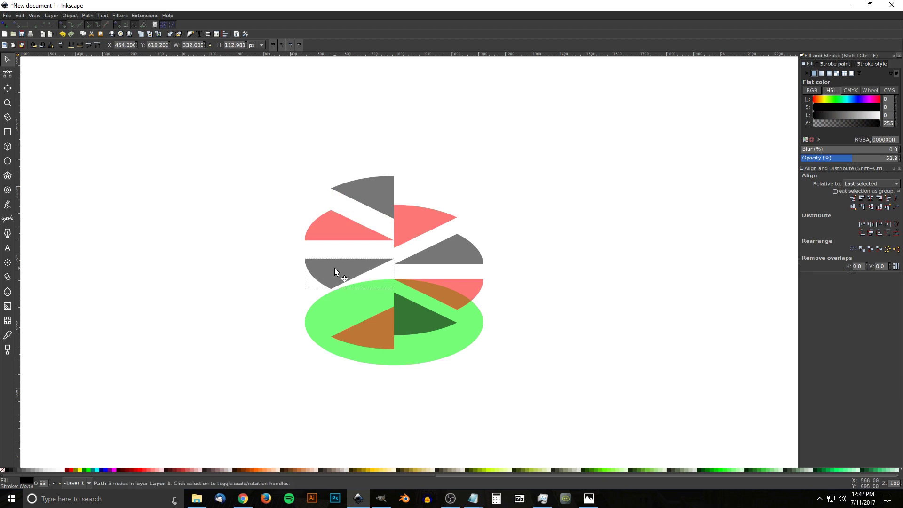
pyautogui.scroll(-1, 374, 376)
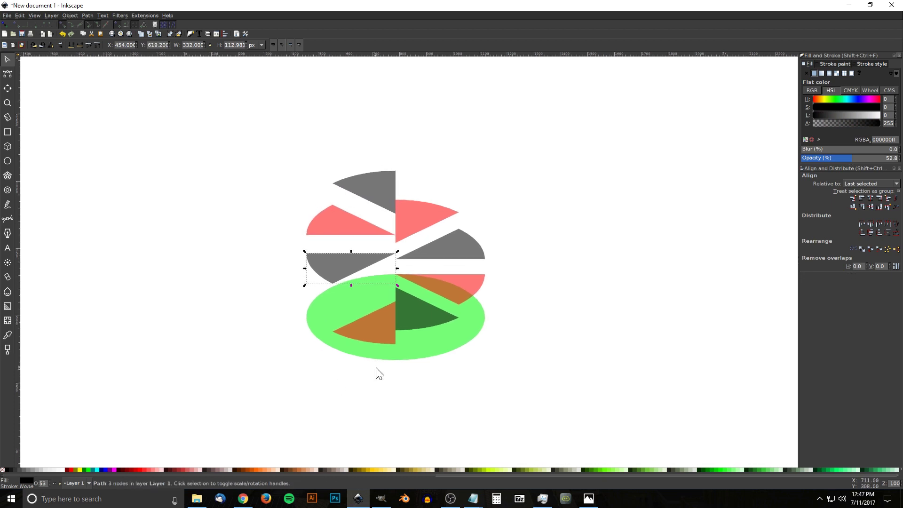
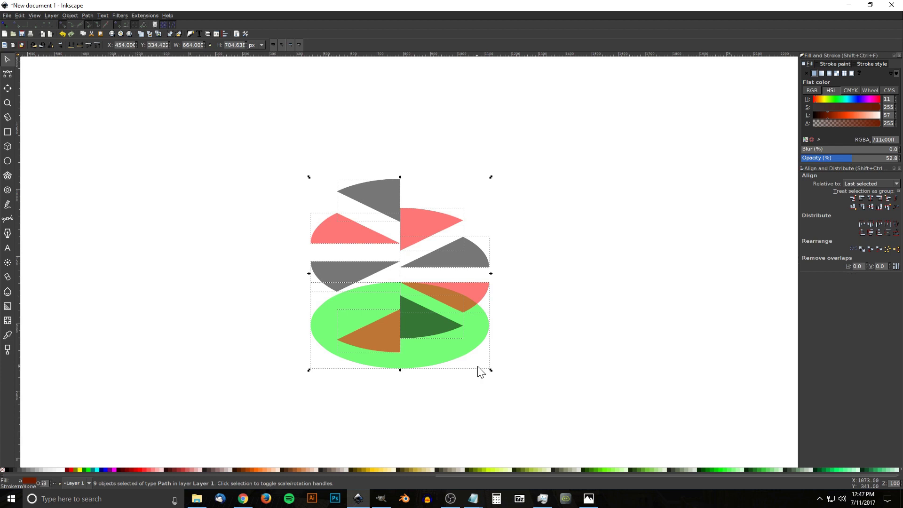
# Step: Set the opacity of all eight wedges to 100%, leaving out the green ellipse
pyautogui.press('shift')
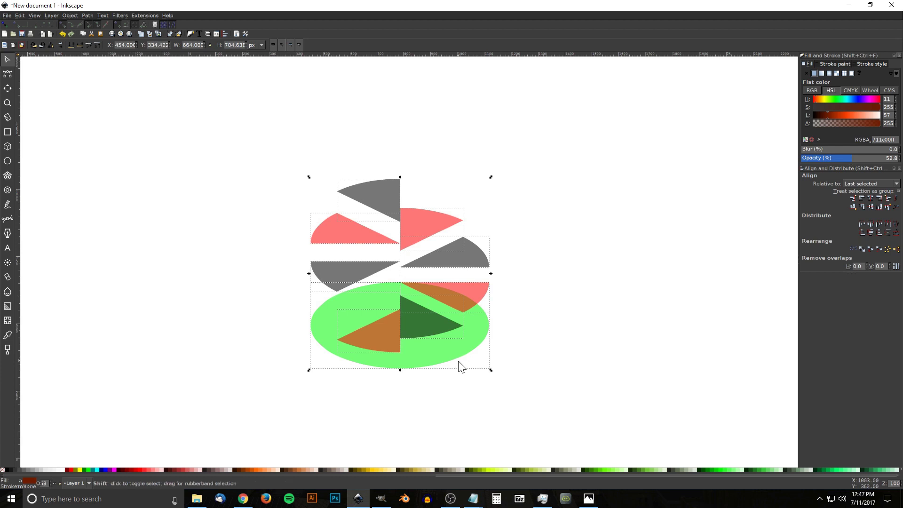
pyautogui.keyDown('shift'); pyautogui.click(427, 362); pyautogui.keyUp('shift')
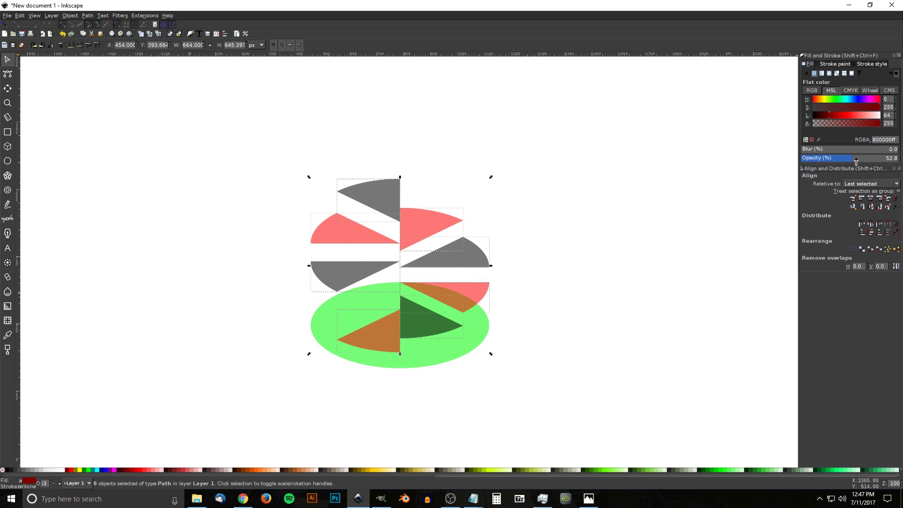
pyautogui.moveTo(856, 160); pyautogui.dragTo(901, 160)
pyautogui.click(622, 197)
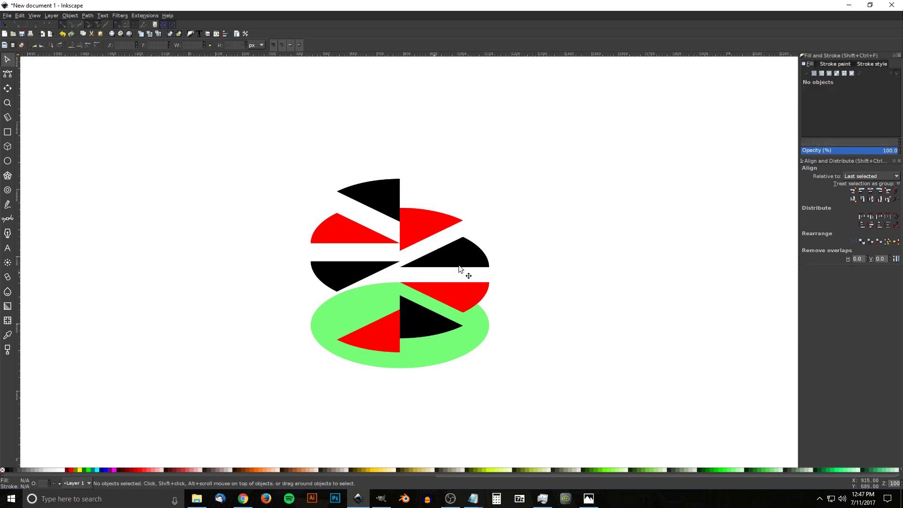
# Step: Check the reference image's colors and fill the front-left wedge on the green ellipse with a muted red
pyautogui.hotkey('alt', 'Tab')
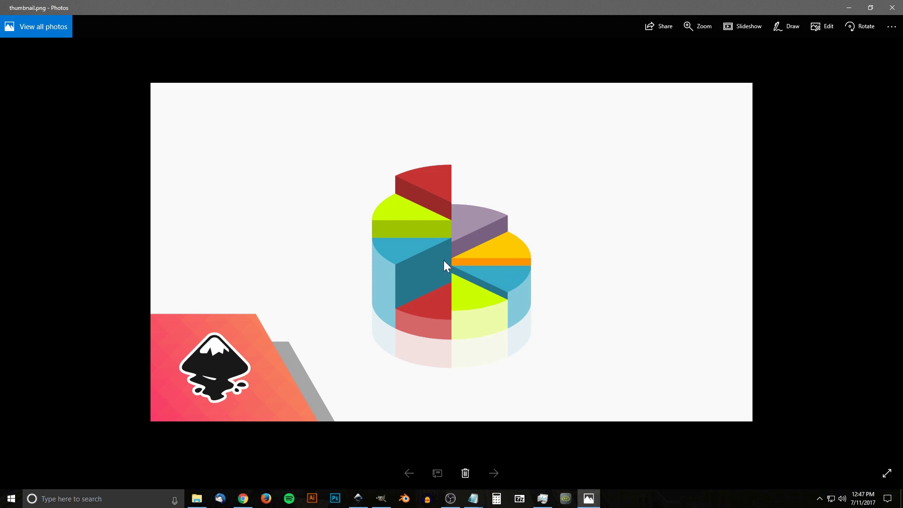
pyautogui.click(358, 498)
pyautogui.click(365, 333)
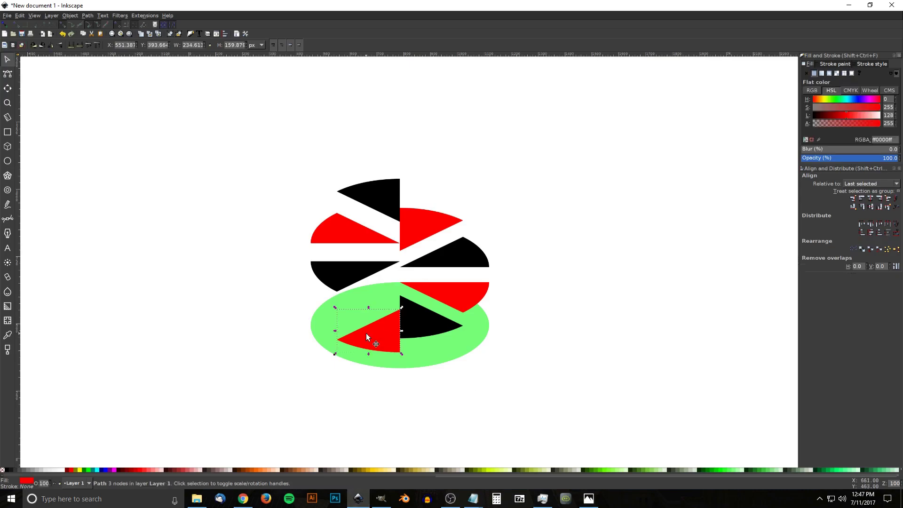
pyautogui.click(184, 469)
# Step: Consult the reference image again and fill the black front-right wedge with lime yellow ccff00
pyautogui.click(593, 500)
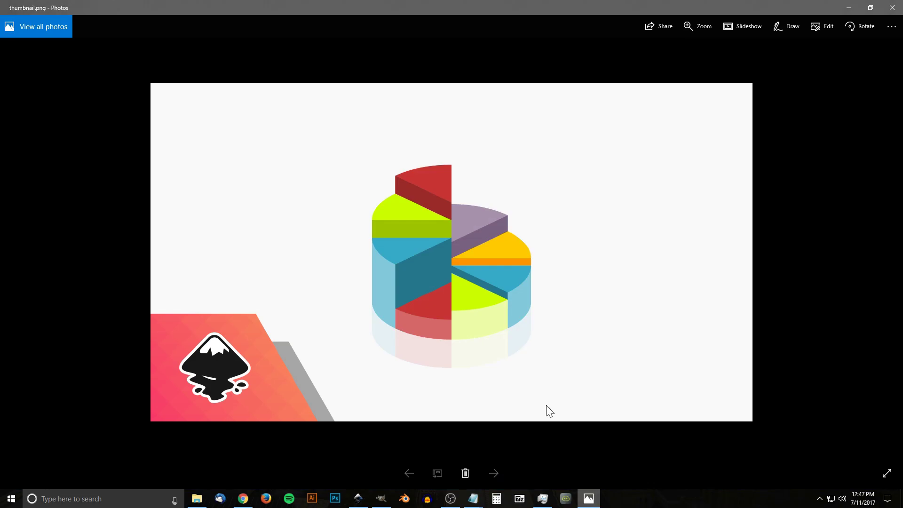
pyautogui.click(358, 498)
pyautogui.click(427, 314)
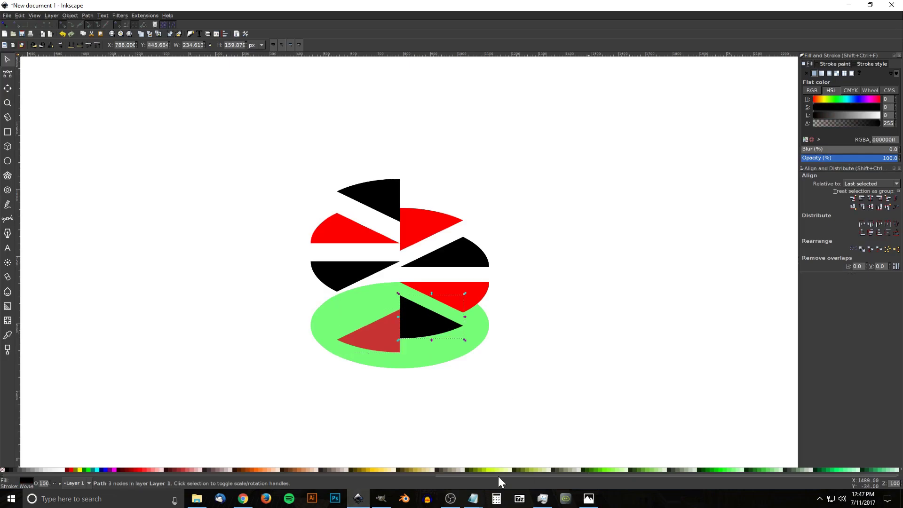
pyautogui.hscroll(5, 506, 476)
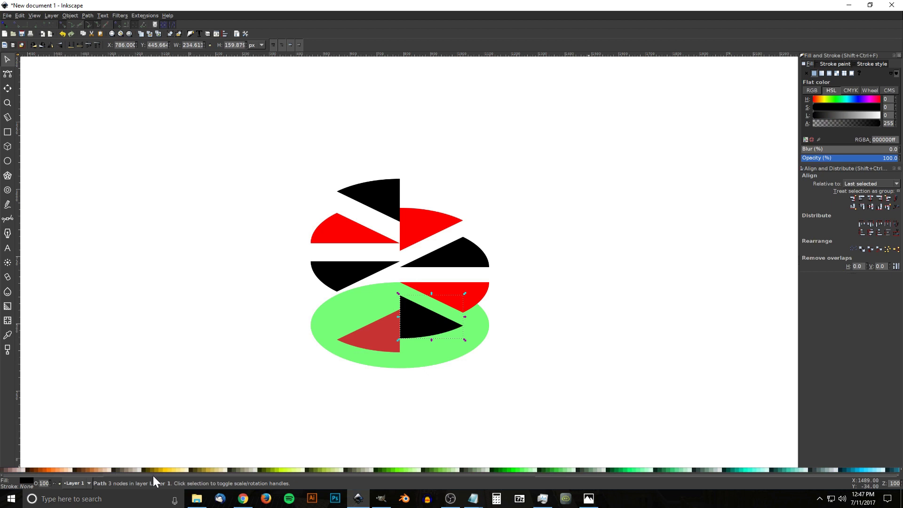
pyautogui.hscroll(-6, 442, 476)
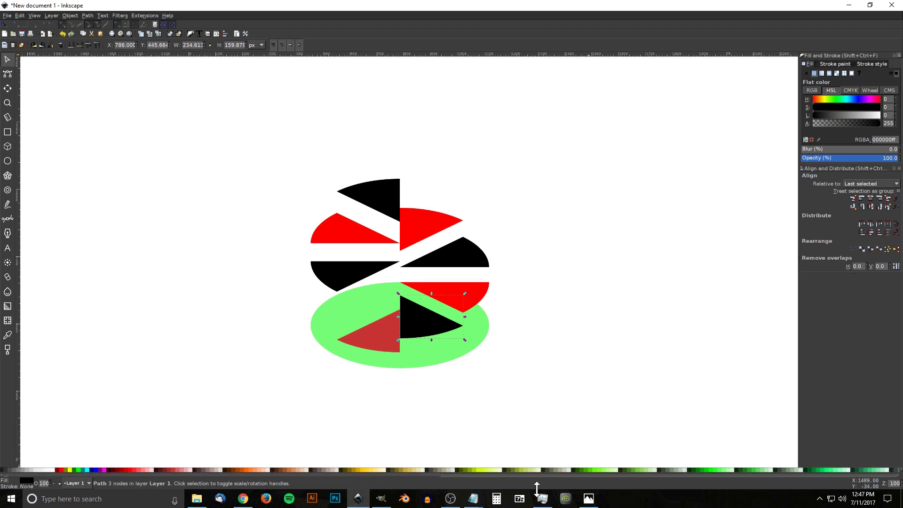
pyautogui.click(637, 469)
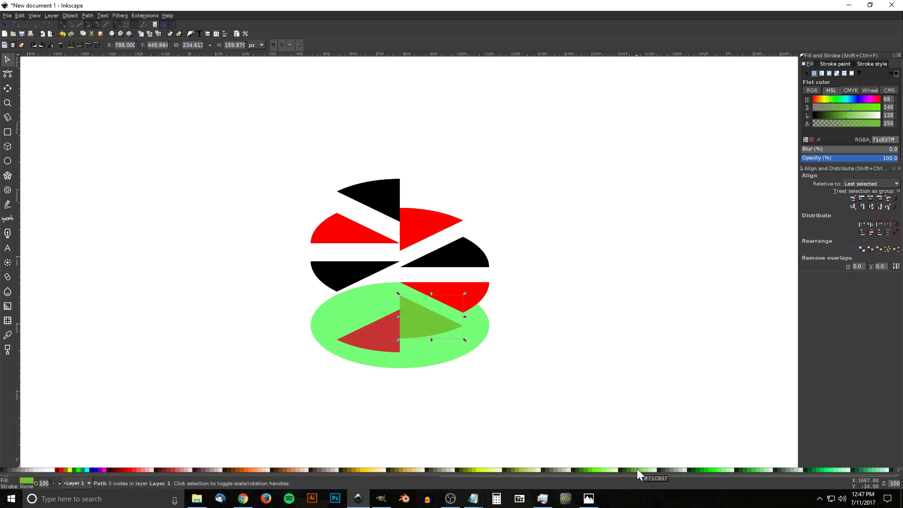
pyautogui.click(522, 470)
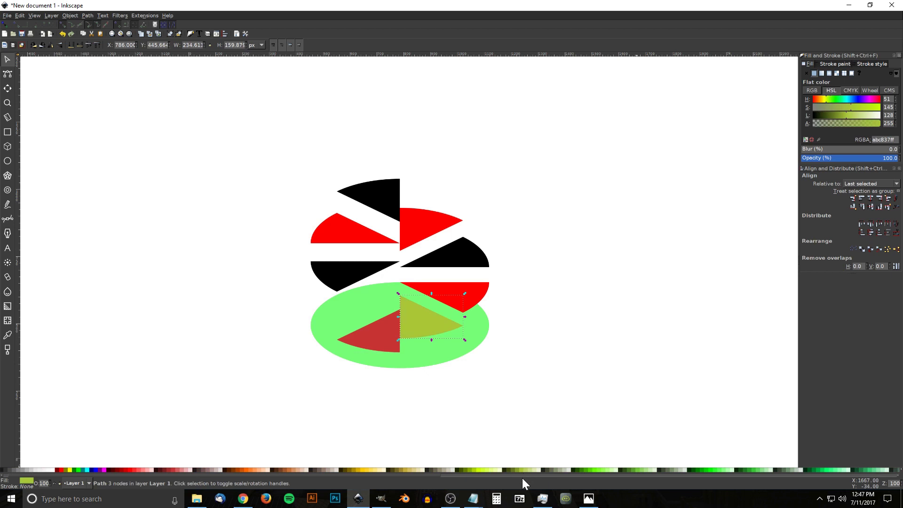
pyautogui.click(479, 468)
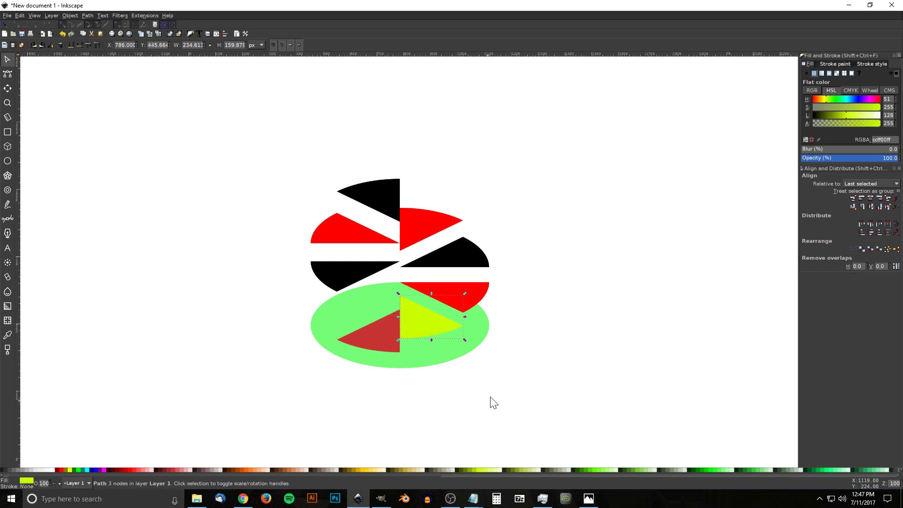
# Step: Fill the red right-hand wedge above the lime one with blue 37abc8
pyautogui.hscroll(-1, 516, 364)
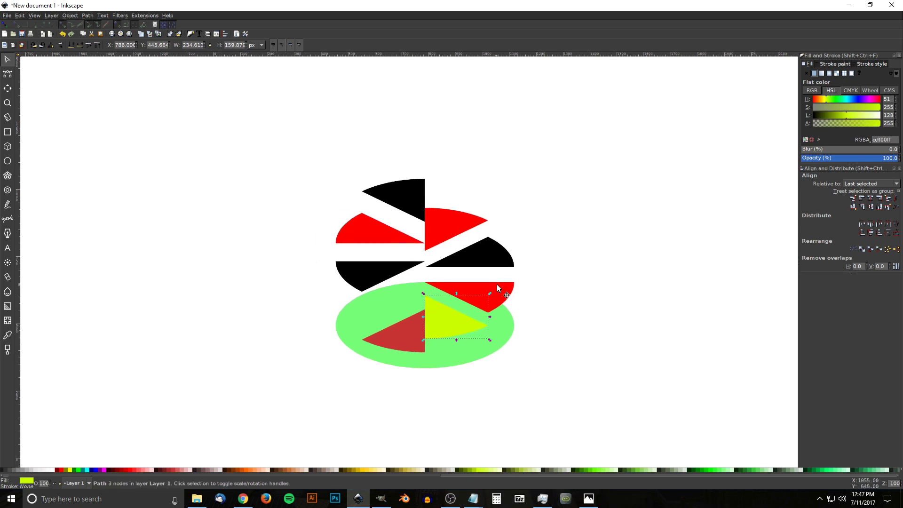
pyautogui.click(498, 287)
pyautogui.scroll(-3, 506, 473)
pyautogui.scroll(5, 497, 474)
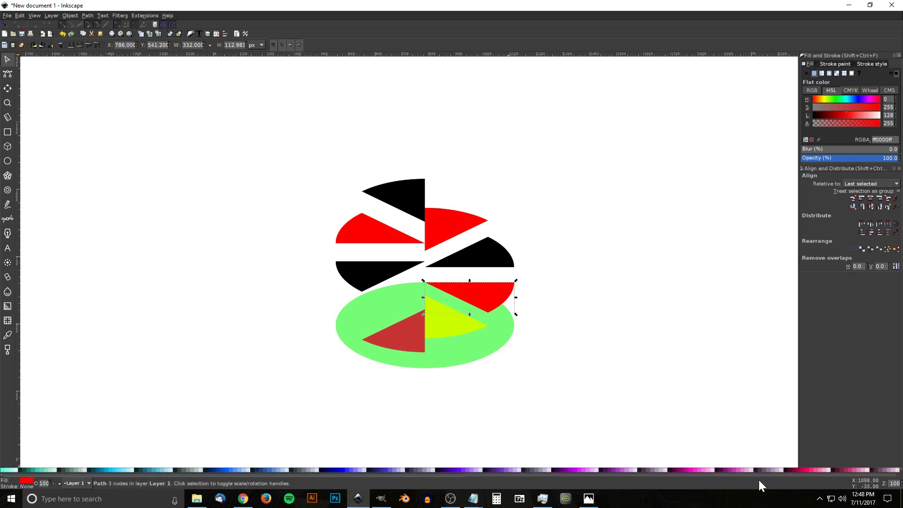
pyautogui.click(466, 469)
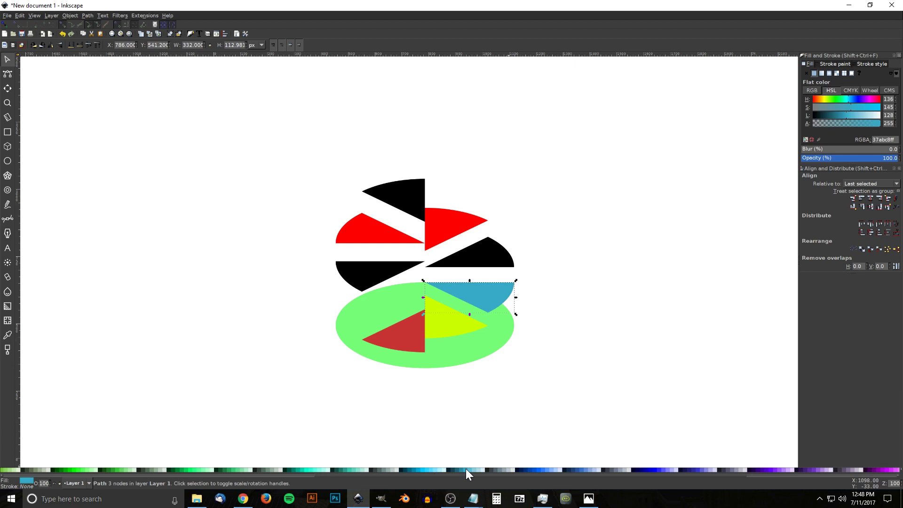
# Step: Fill the black right-hand wedge above the blue one with golden yellow
pyautogui.click(493, 251)
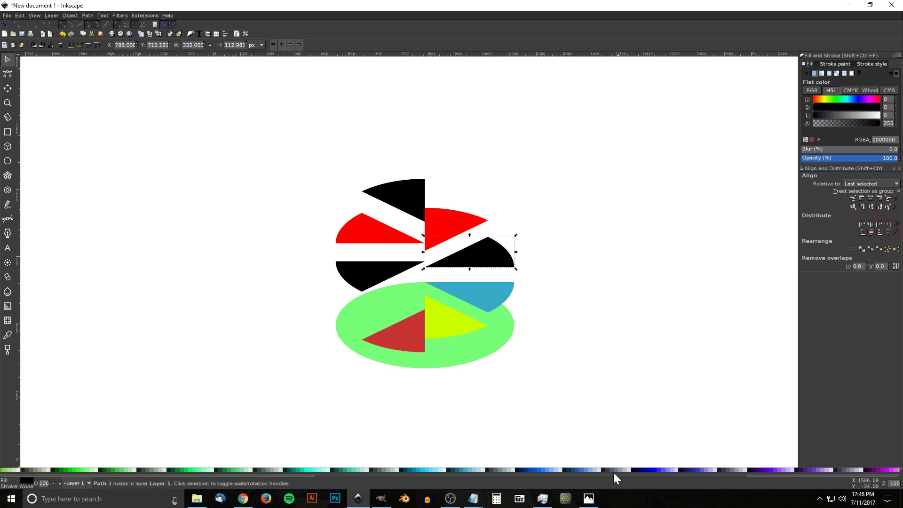
pyautogui.moveTo(612, 475); pyautogui.dragTo(286, 477)
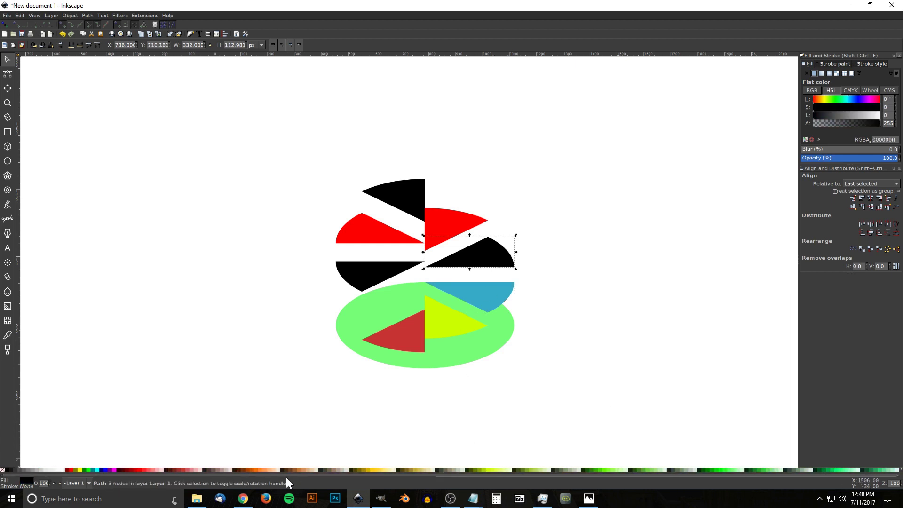
pyautogui.click(371, 470)
# Step: Fill the red back-right wedge above the golden yellow one with grayish purple 7c6f91
pyautogui.click(445, 219)
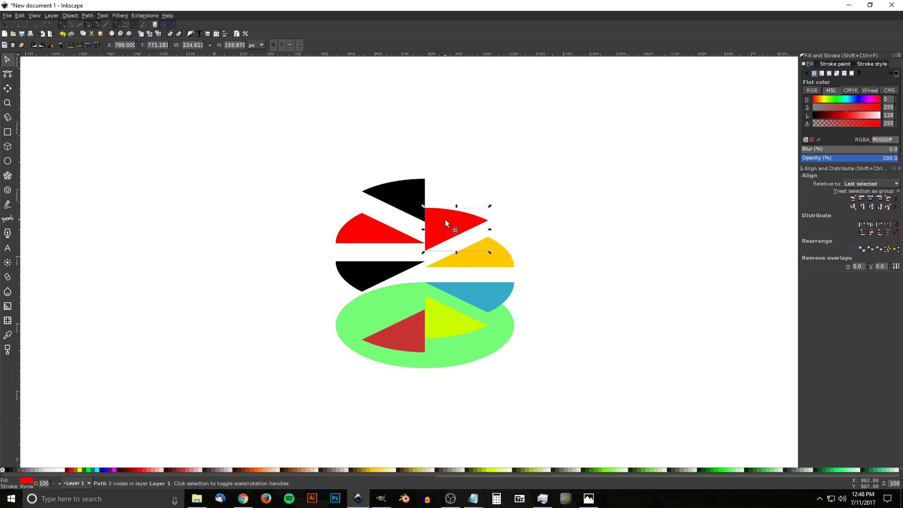
pyautogui.moveTo(406, 474); pyautogui.dragTo(809, 481)
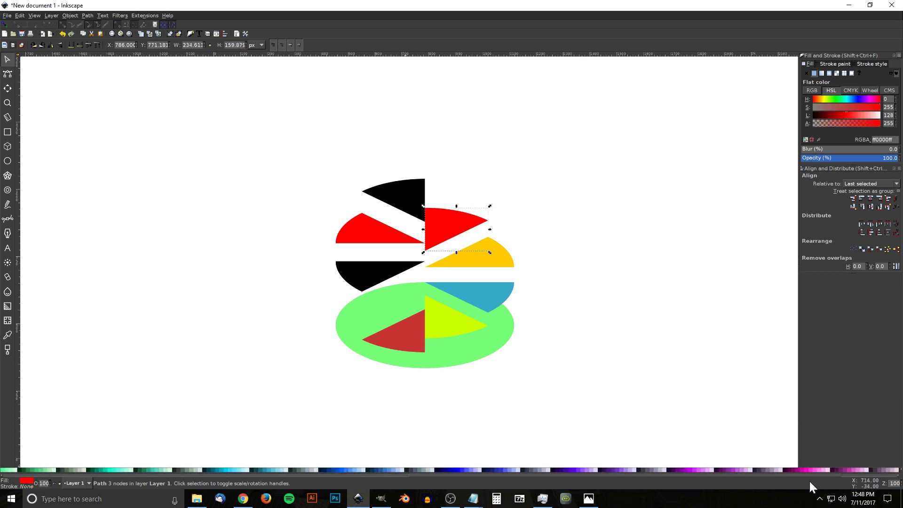
pyautogui.click(649, 469)
pyautogui.click(650, 469)
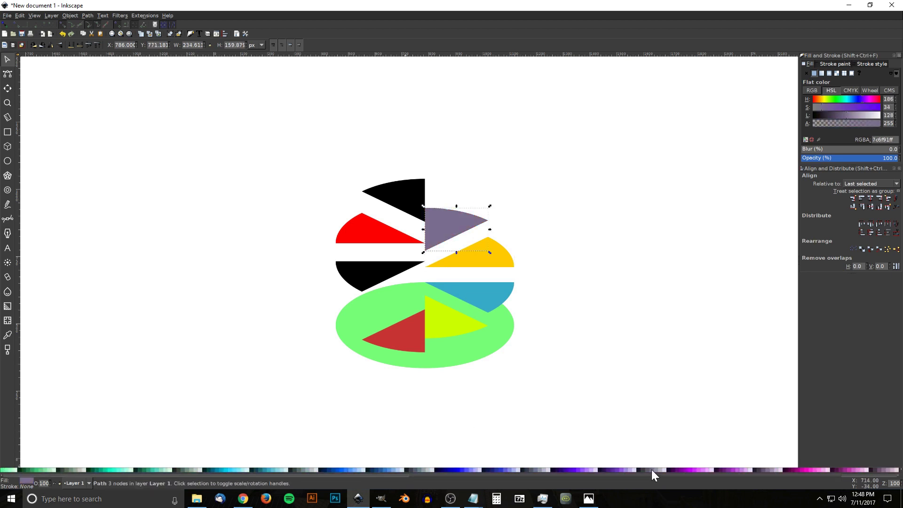
pyautogui.moveTo(646, 475); pyautogui.dragTo(287, 472)
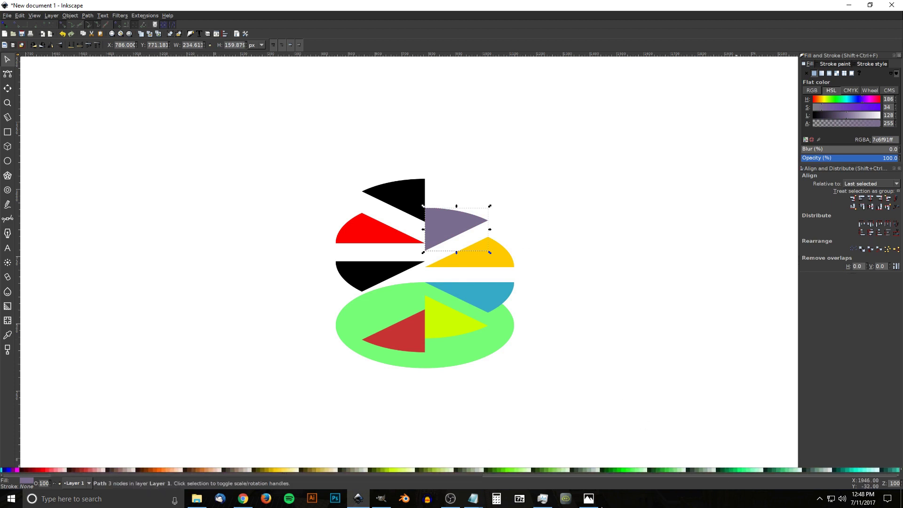
# Step: Consult the reference image and fill the black back-left wedge at the highest level with the front-left wedge's red c83737
pyautogui.click(589, 500)
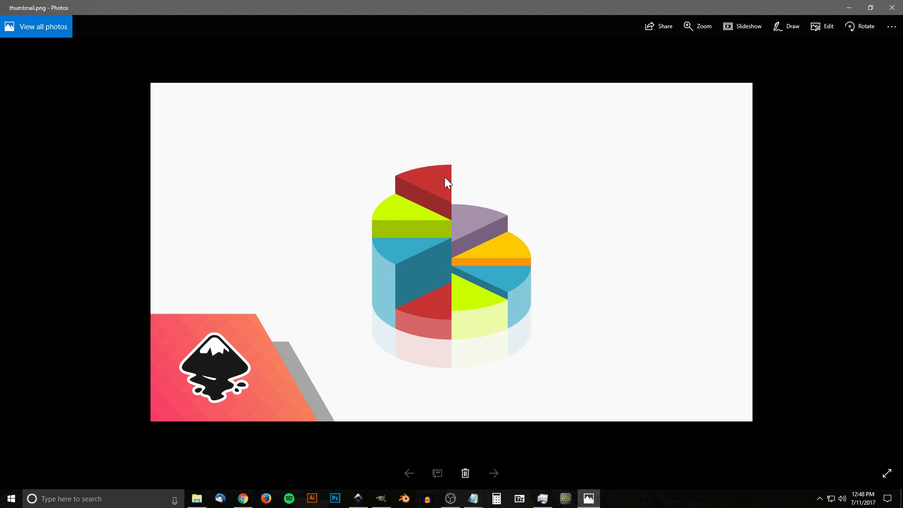
pyautogui.click(358, 498)
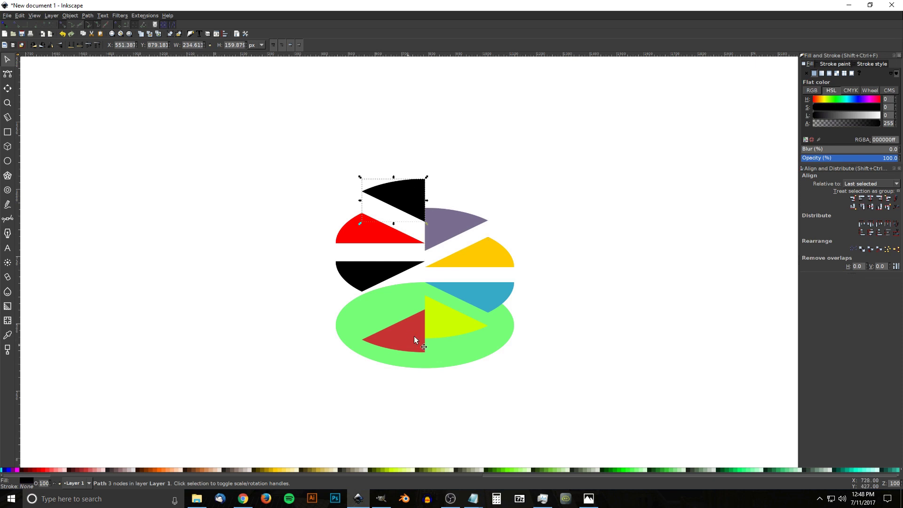
pyautogui.click(7, 334)
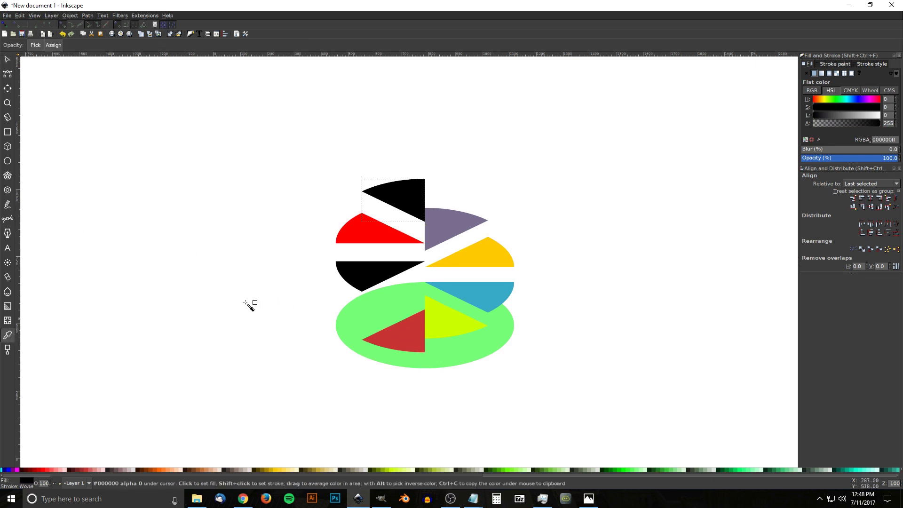
pyautogui.click(413, 339)
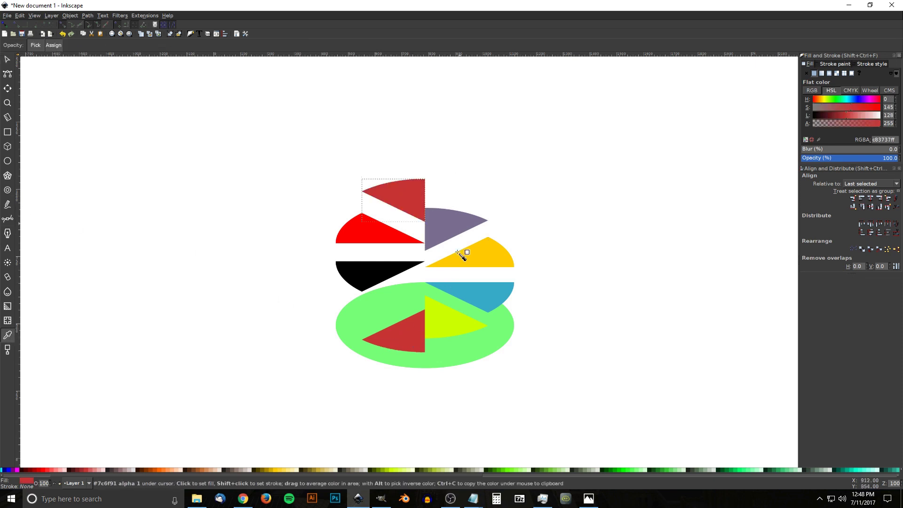
pyautogui.click(7, 60)
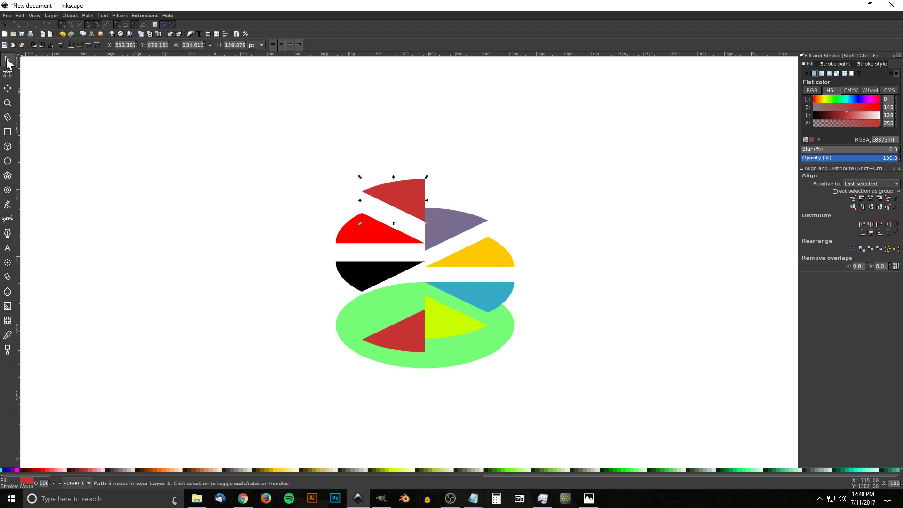
# Step: Fill the bright red left-hand wedge with the lime yellow sampled from the front-right wedge
pyautogui.click(365, 233)
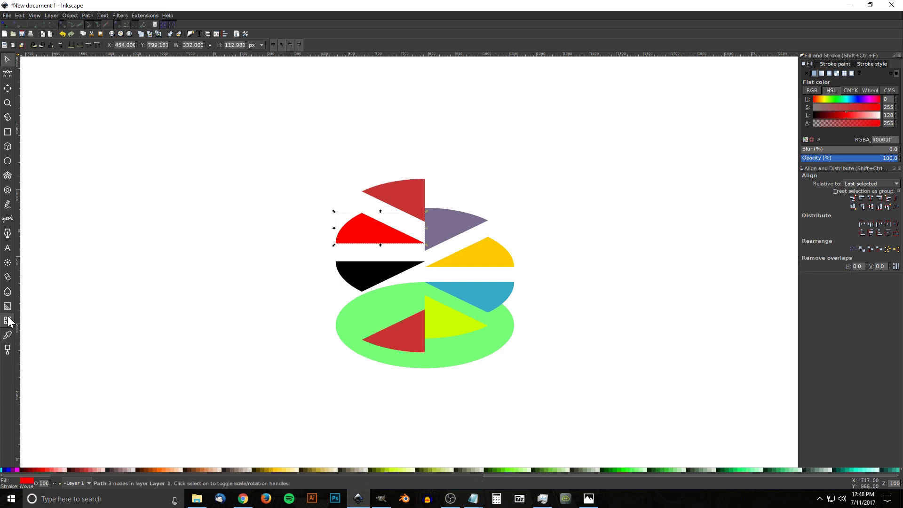
pyautogui.click(8, 335)
pyautogui.moveTo(442, 322); pyautogui.dragTo(448, 323)
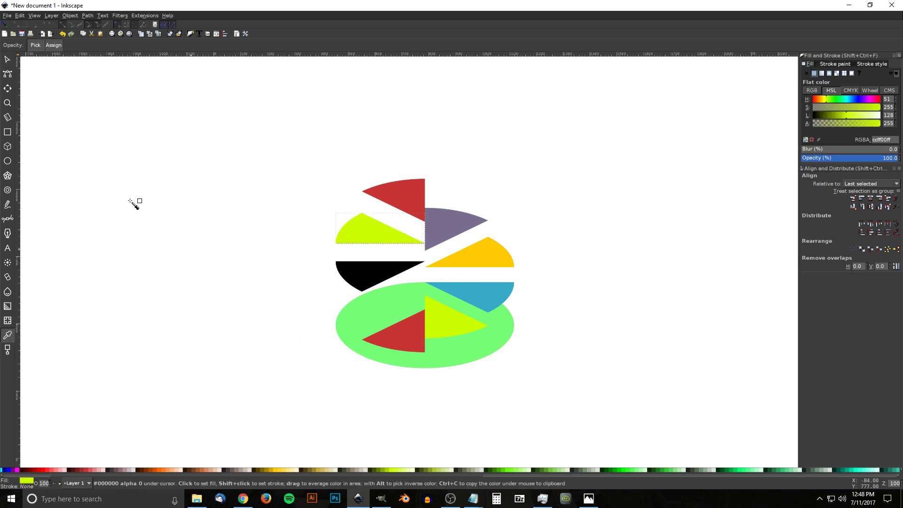
pyautogui.click(8, 59)
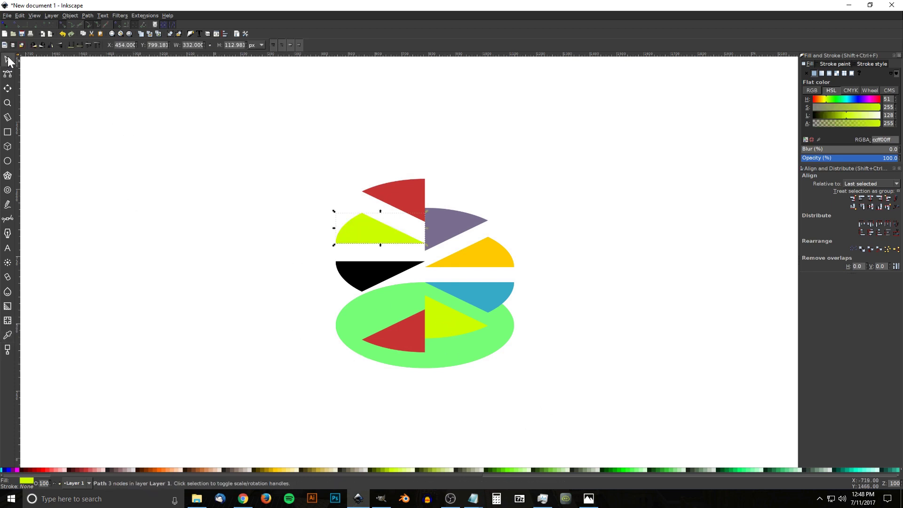
# Step: Fill the black left-hand wedge below the lime one with blue 37abc8 sampled from the right-hand blue wedge
pyautogui.click(368, 281)
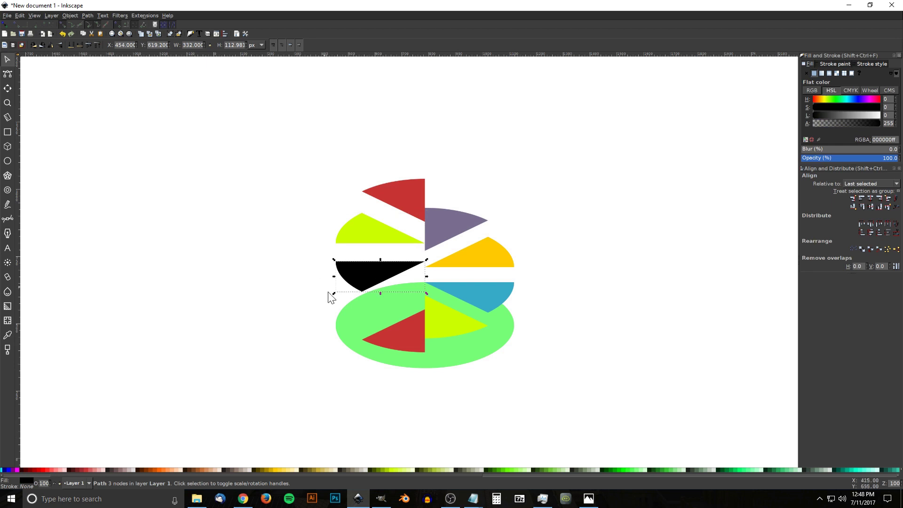
pyautogui.click(8, 334)
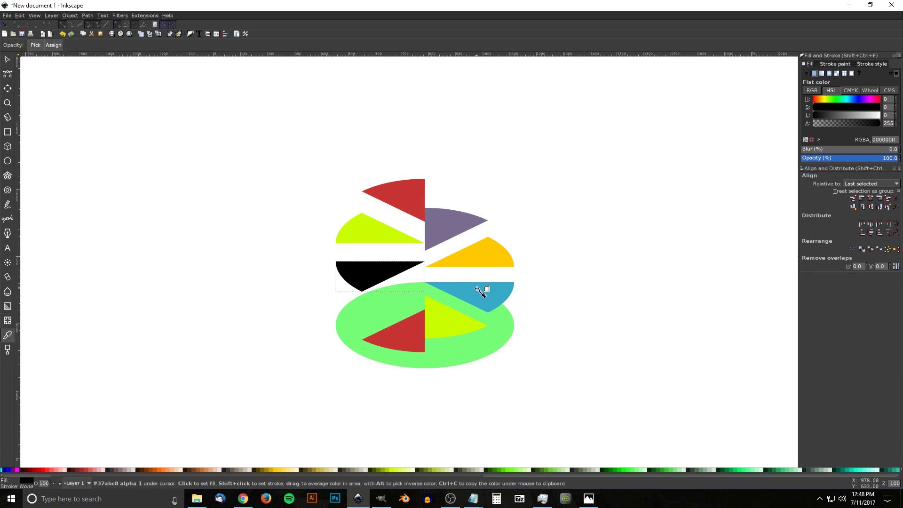
pyautogui.click(490, 296)
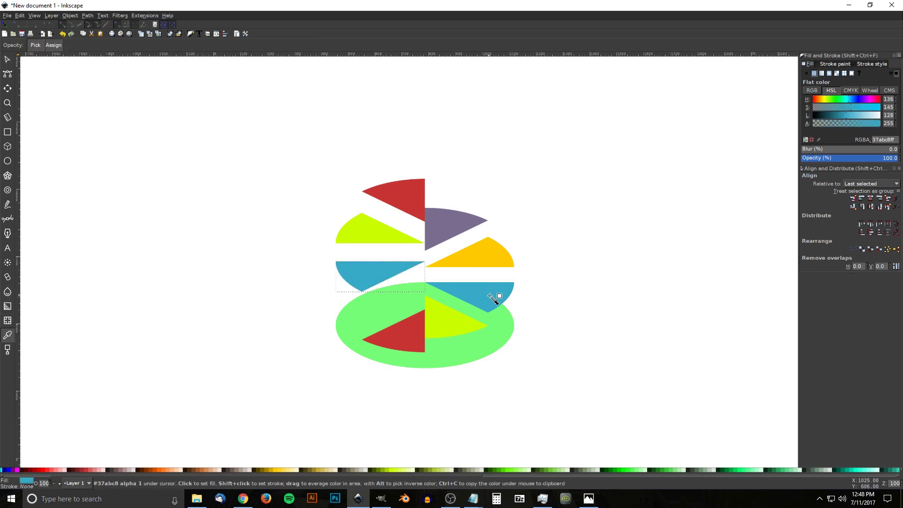
pyautogui.hotkey('ctrl', 'z')
pyautogui.hotkey('ctrl', 'shift', 'z')
pyautogui.click(7, 59)
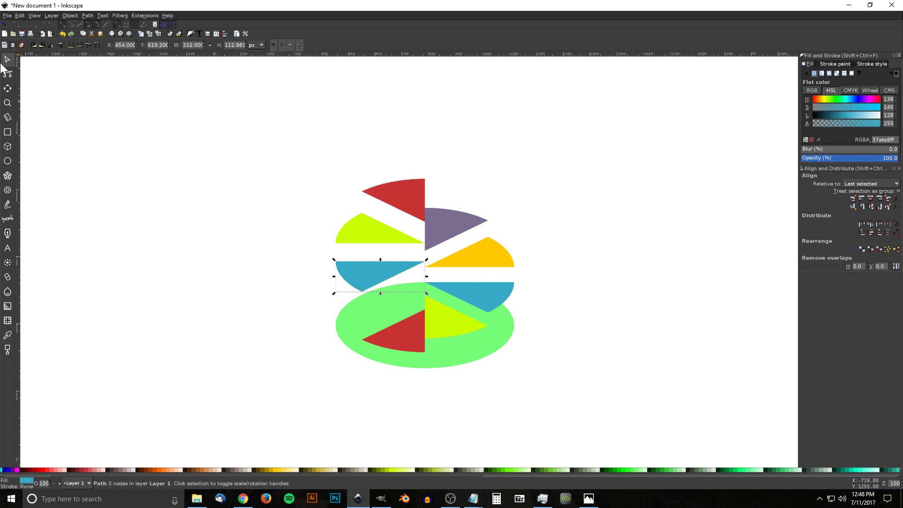
# Step: Fill the green base ellipse with black, keeping its partial opacity, and deselect it
pyautogui.click(469, 358)
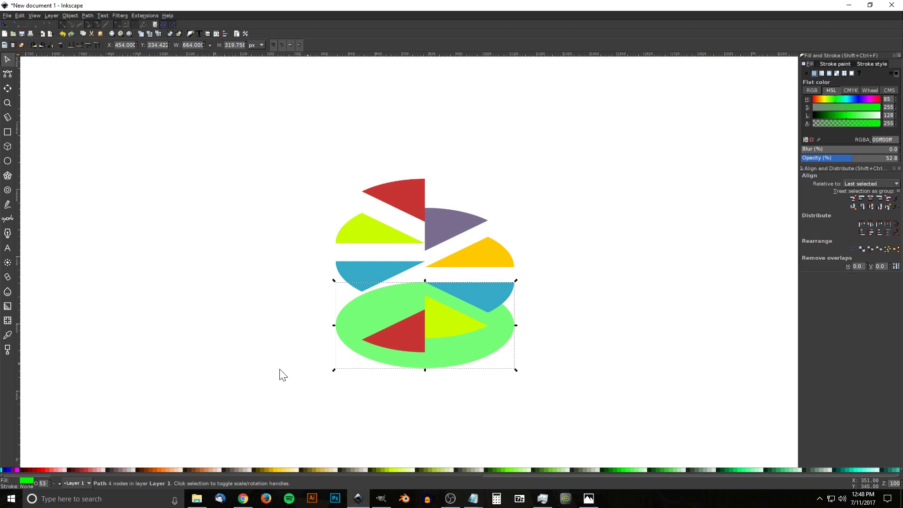
pyautogui.scroll(-1, 200, 378)
pyautogui.hscroll(-3, 452, 472)
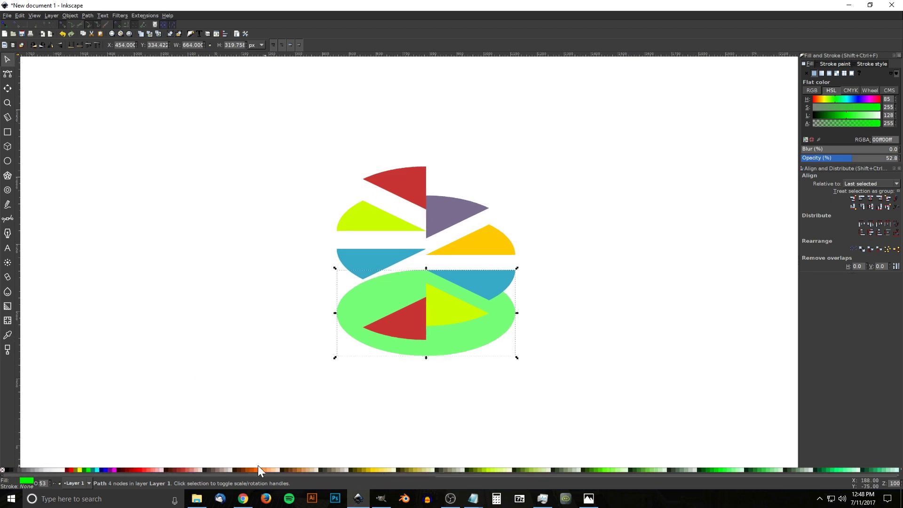
pyautogui.click(7, 470)
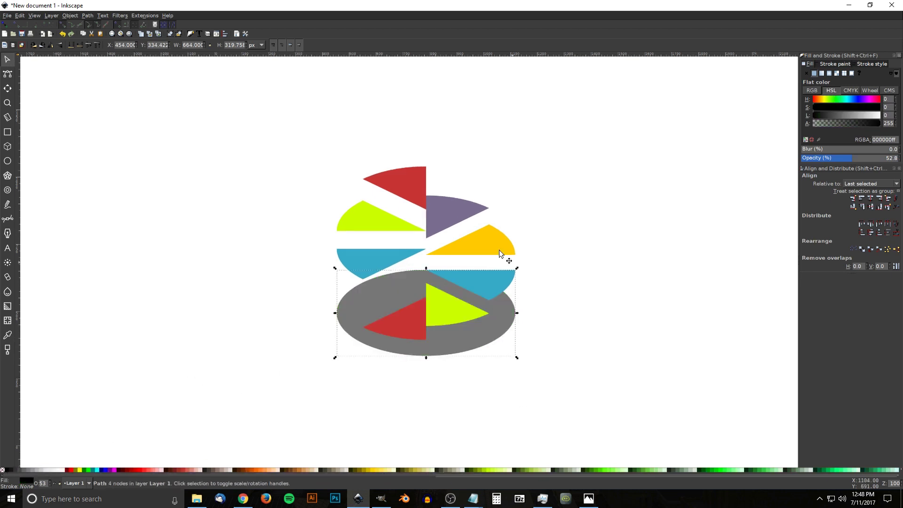
pyautogui.hscroll(2, 518, 310)
pyautogui.click(545, 328)
pyautogui.hscroll(-1, 574, 331)
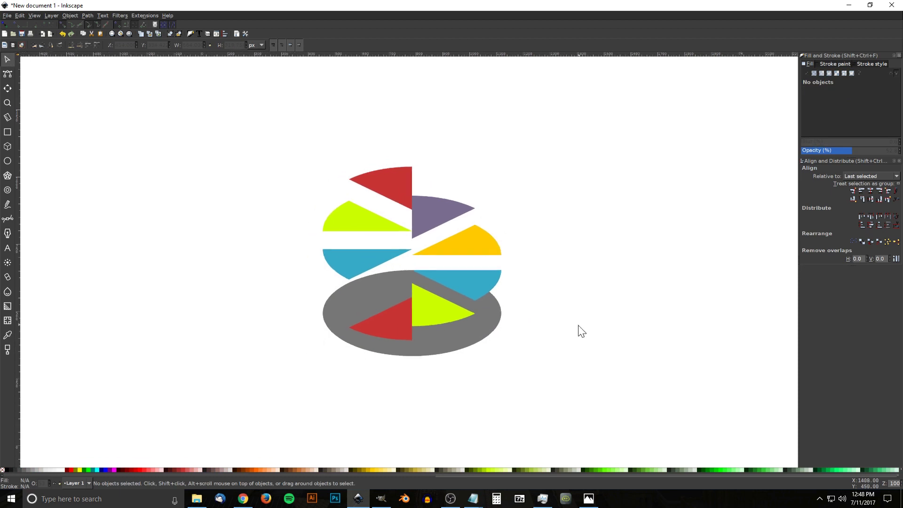
# Step: Enable snapping and place vertical guides at the base's left and right edges, the chart's center, and the left and right wedge tips
pyautogui.press('ctrl')
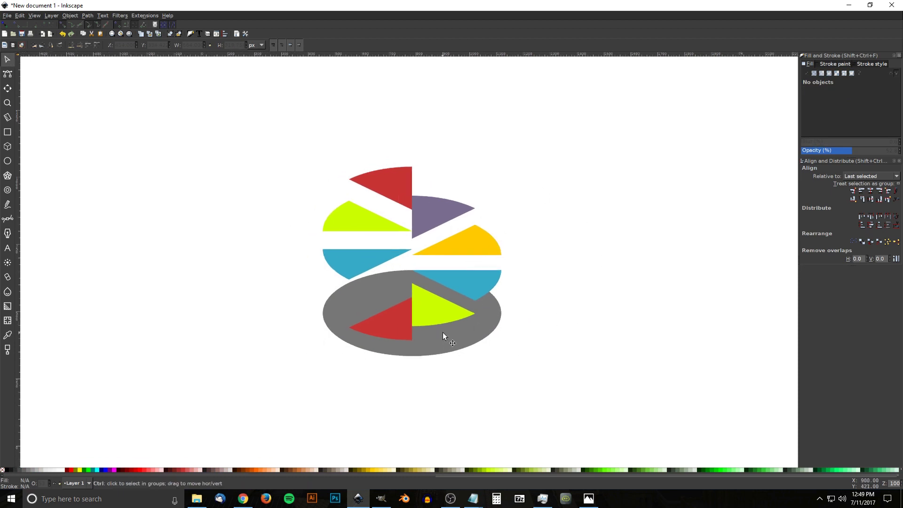
pyautogui.keyDown('ctrl'); pyautogui.scroll(3, 434, 319); pyautogui.keyUp('ctrl')
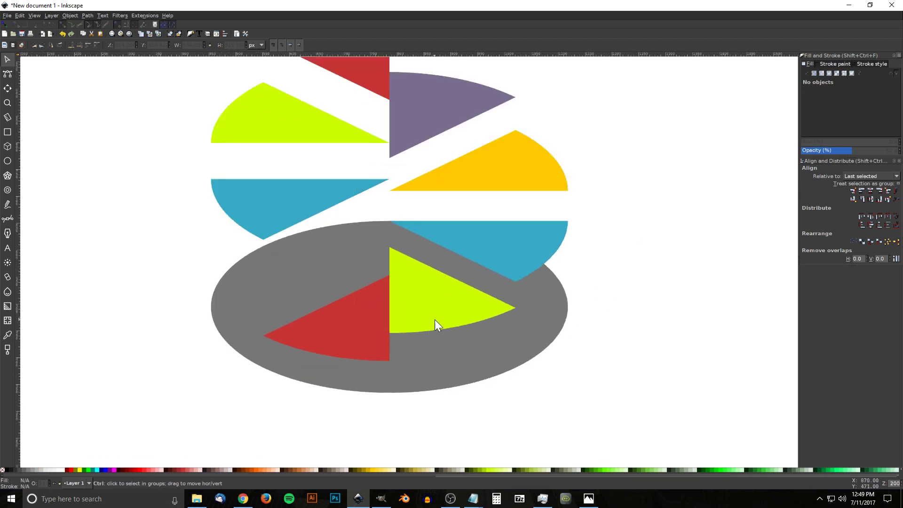
pyautogui.scroll(1, 452, 334)
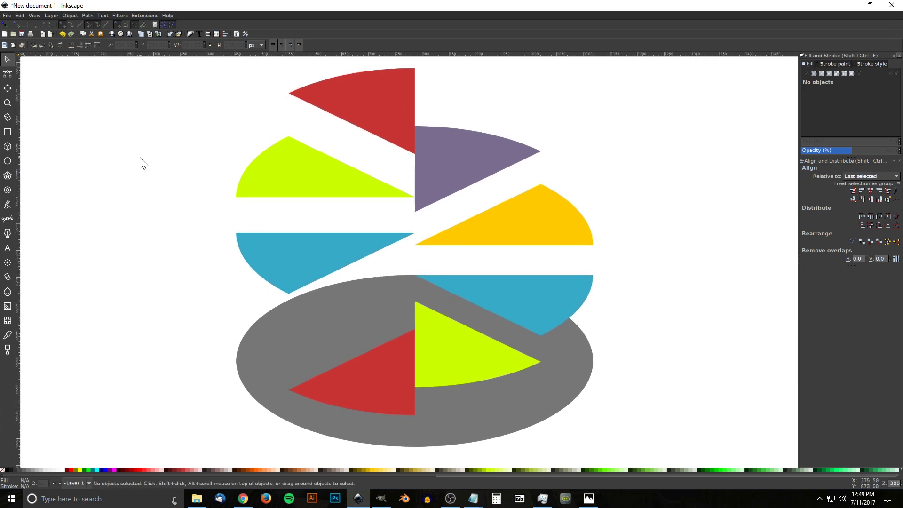
pyautogui.click(5, 24)
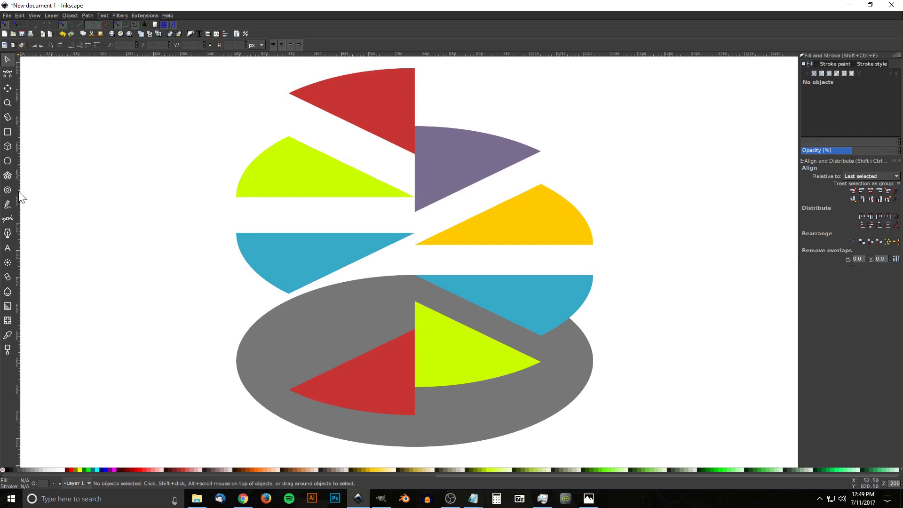
pyautogui.moveTo(18, 187); pyautogui.dragTo(237, 233)
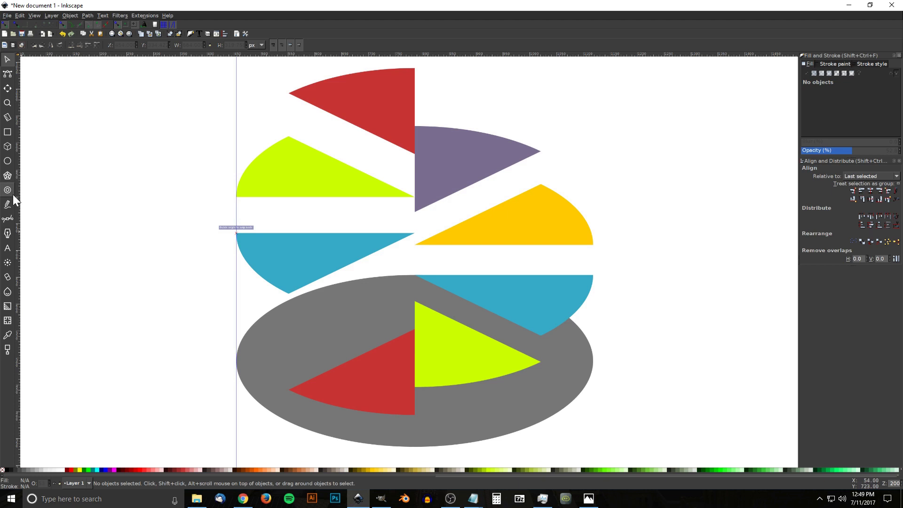
pyautogui.moveTo(21, 191); pyautogui.dragTo(290, 293)
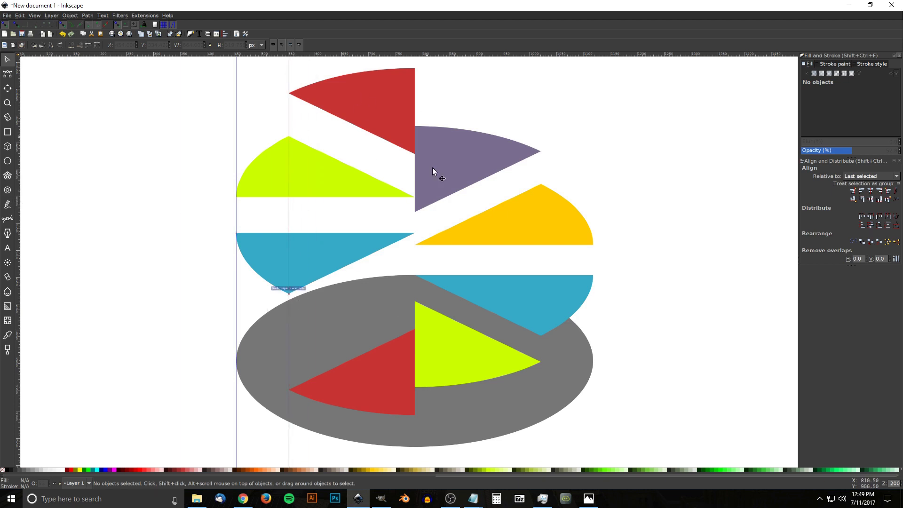
pyautogui.moveTo(18, 167); pyautogui.dragTo(415, 162)
pyautogui.moveTo(19, 203); pyautogui.dragTo(541, 154)
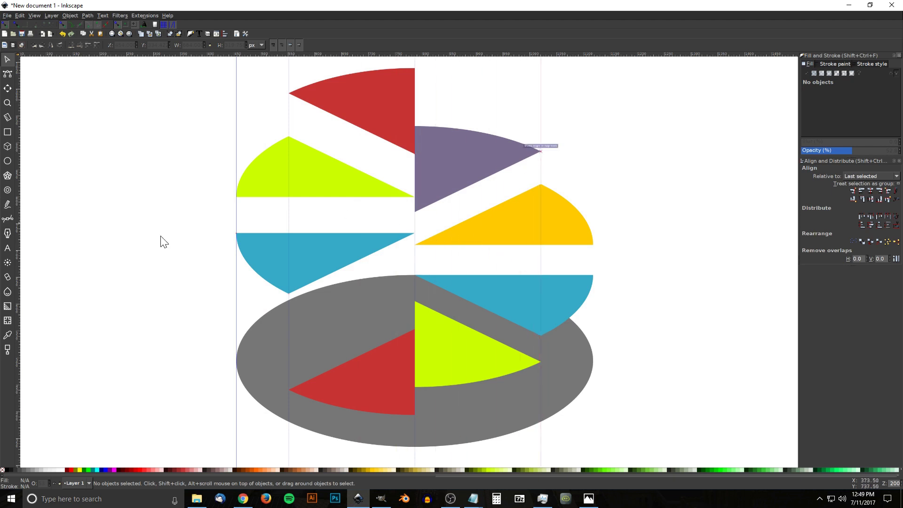
pyautogui.moveTo(20, 212); pyautogui.dragTo(592, 270)
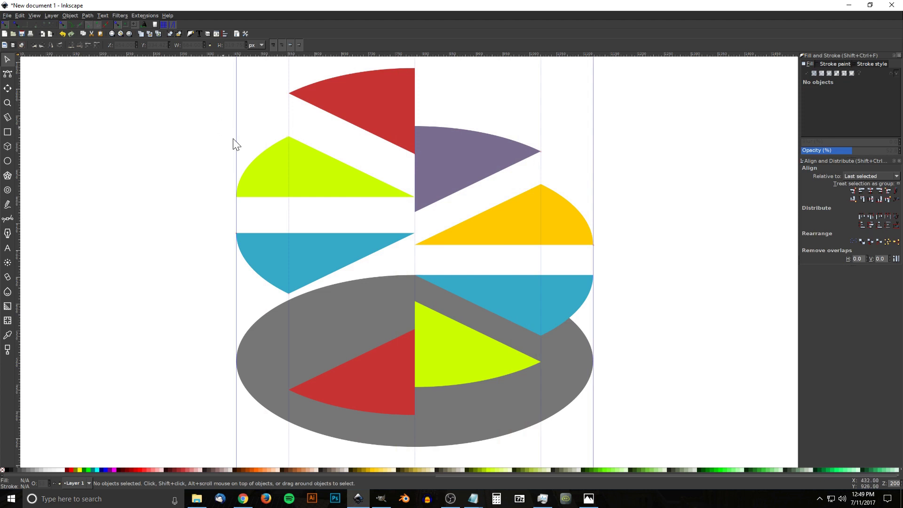
# Step: Examine how the five vertical guides line up with the wedge corners and the base ellipse's edges
pyautogui.scroll(-1, 441, 276)
pyautogui.scroll(-1, 441, 282)
pyautogui.scroll(2, 445, 283)
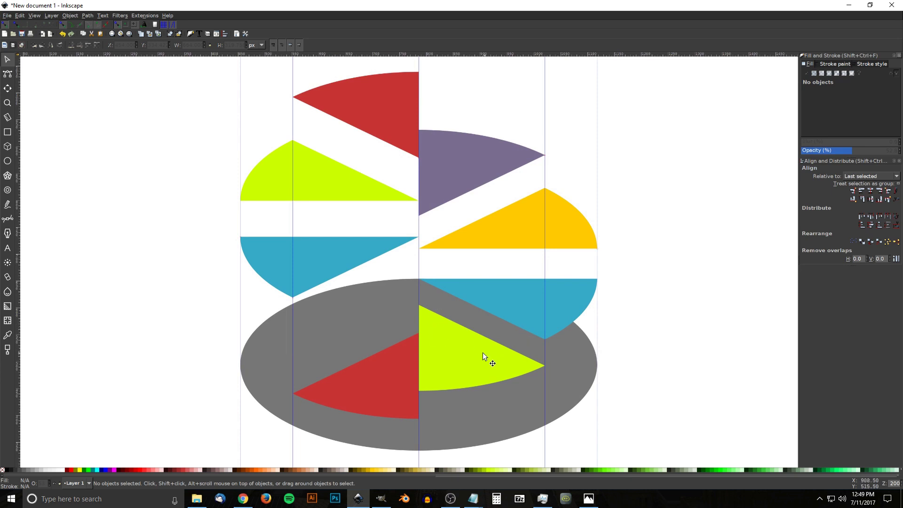
pyautogui.scroll(1, 483, 357)
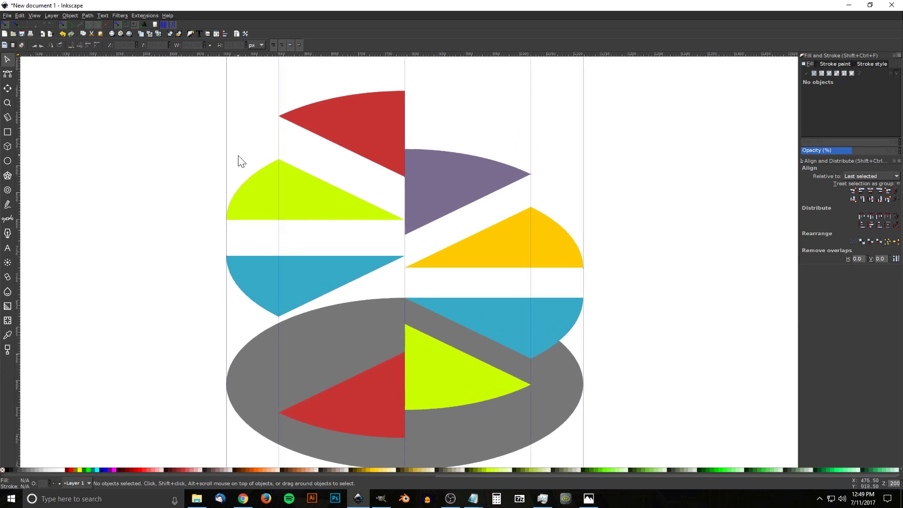
pyautogui.scroll(-3, 376, 294)
pyautogui.scroll(2, 517, 188)
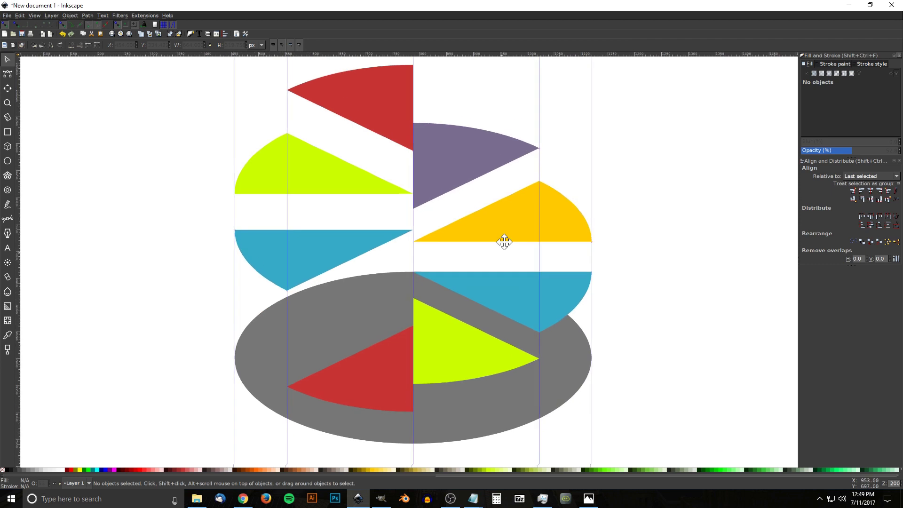
pyautogui.scroll(-3, 537, 233)
pyautogui.scroll(3, 540, 281)
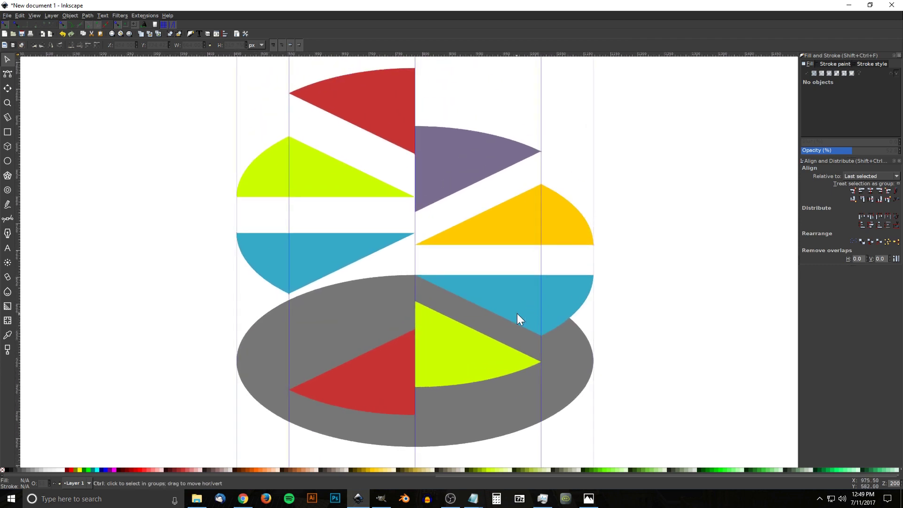
pyautogui.scroll(-1, 518, 313)
pyautogui.hscroll(1, 489, 292)
pyautogui.scroll(2, 418, 300)
pyautogui.hscroll(-1, 418, 300)
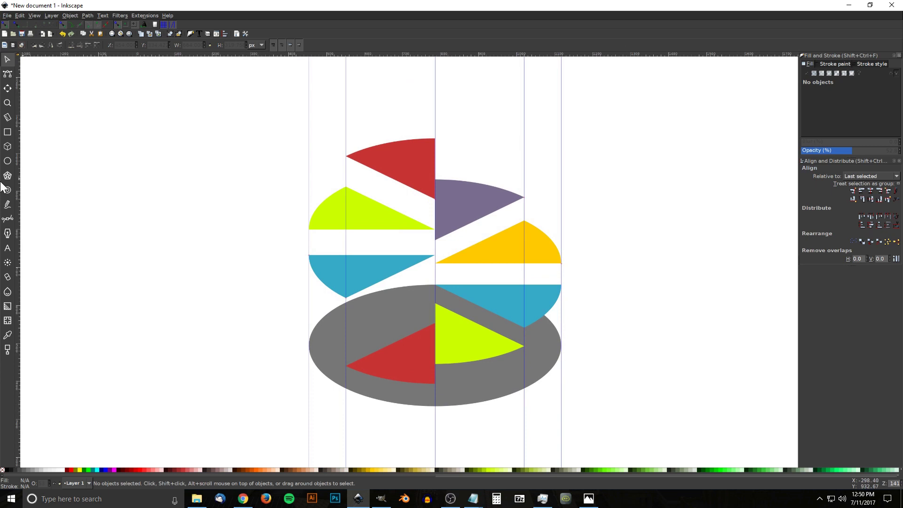
# Step: Draw a closed four-point side wall with the Bezier tool, from the left blue wedge's outer corners down along two guides past the base
pyautogui.click(8, 219)
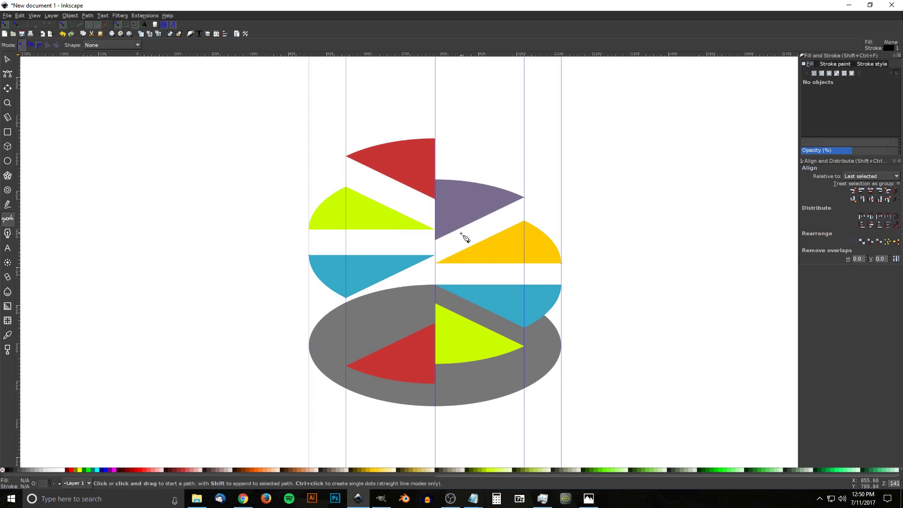
pyautogui.click(309, 256)
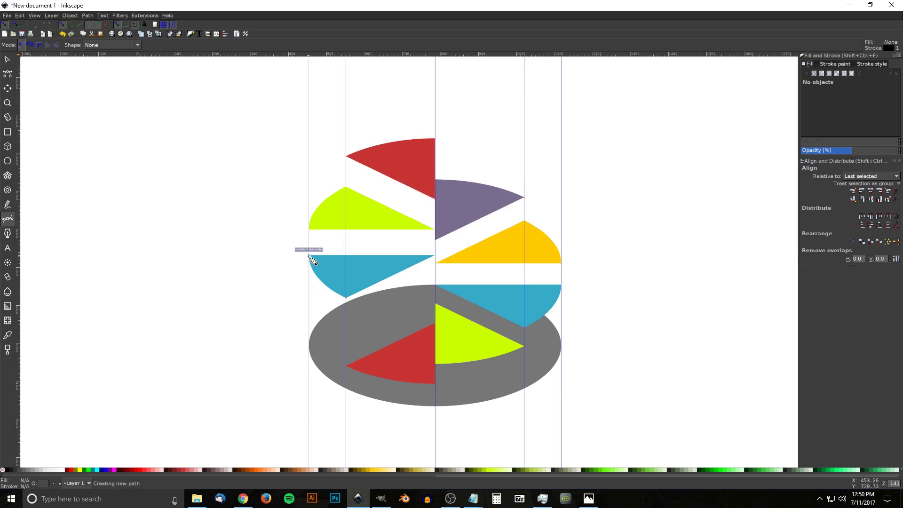
pyautogui.click(308, 387)
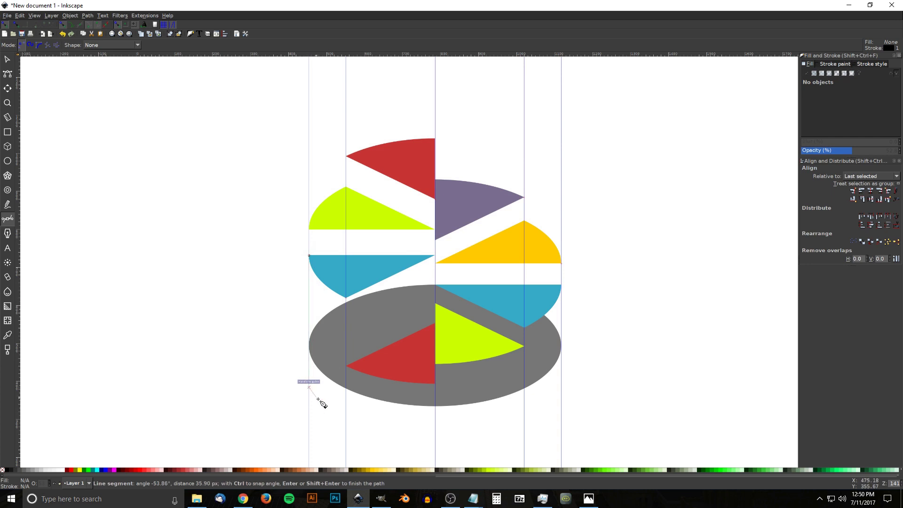
pyautogui.click(346, 415)
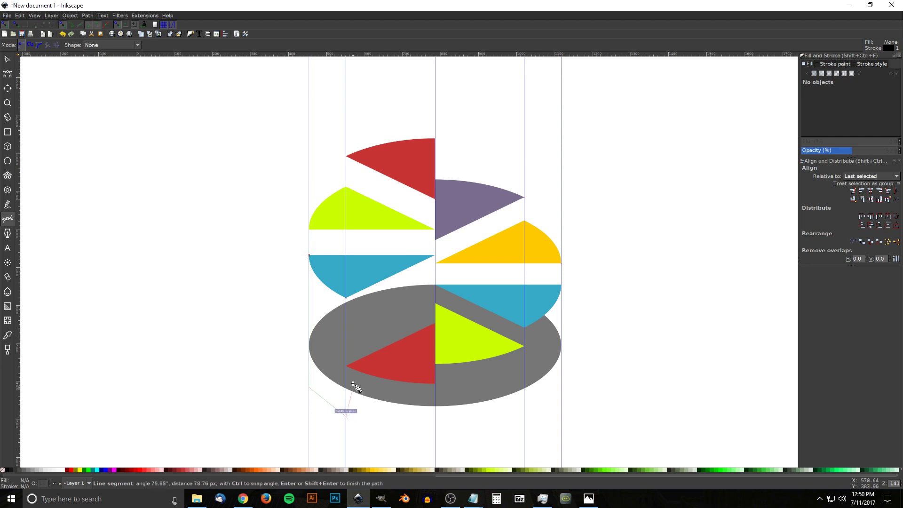
pyautogui.click(346, 298)
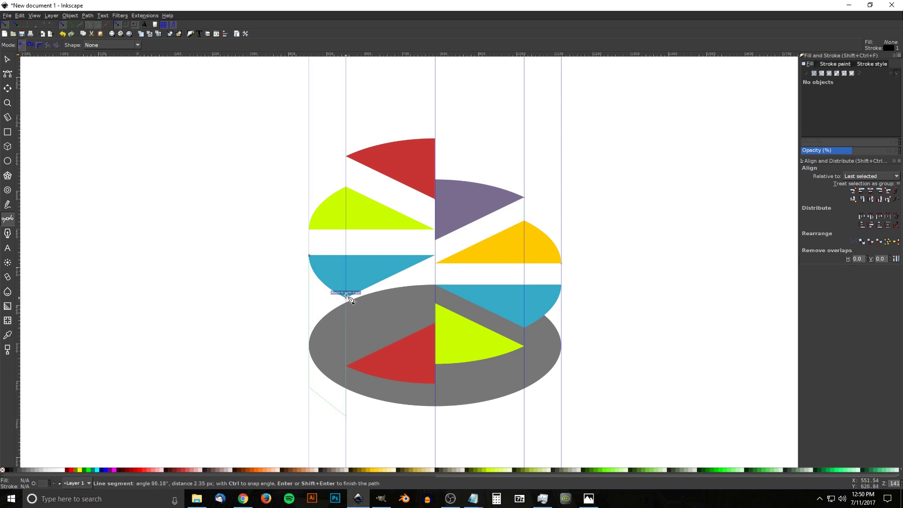
pyautogui.click(309, 255)
pyautogui.scroll(-2, 452, 288)
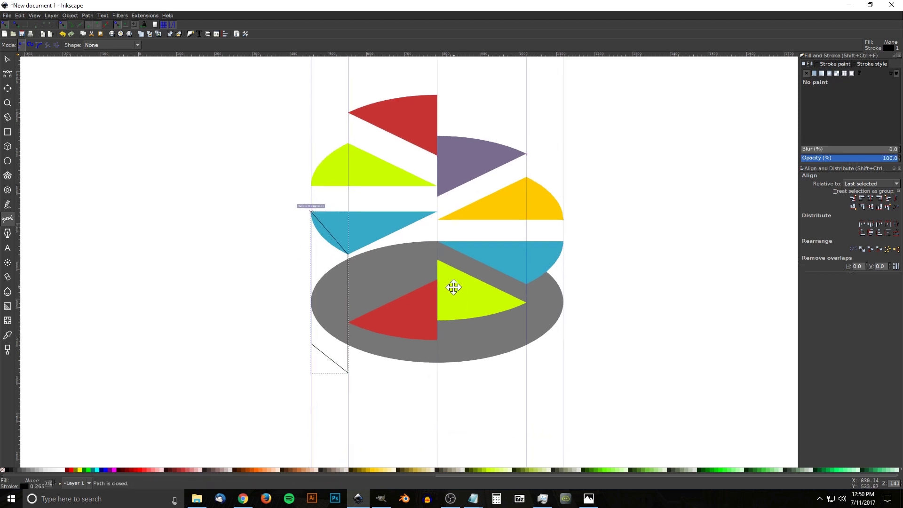
# Step: Fill the side wall with the left blue wedge's colour, lighten it to 94d3e1, and remove its outline
pyautogui.scroll(1, 421, 325)
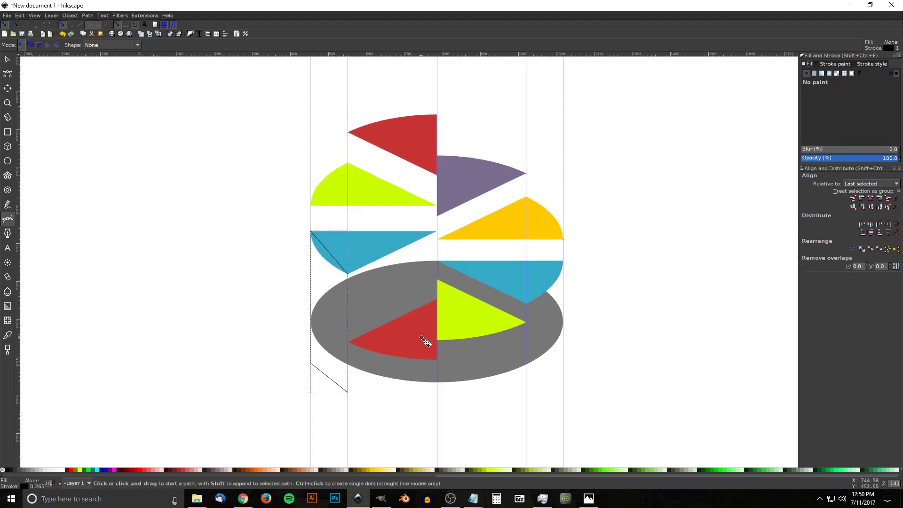
pyautogui.click(8, 335)
pyautogui.click(375, 244)
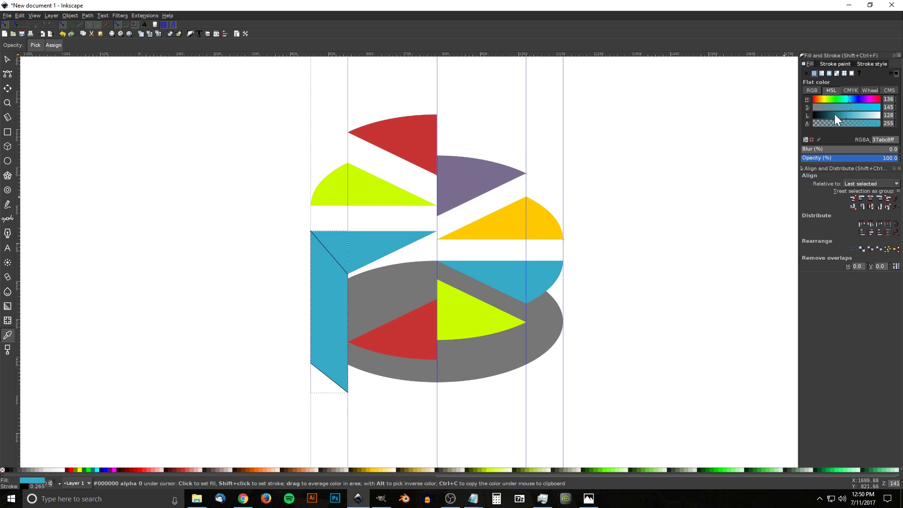
pyautogui.moveTo(847, 114)
pyautogui.mouseDown()
pyautogui.moveTo(835, 113)
pyautogui.moveTo(873, 118)
pyautogui.moveTo(861, 117)
pyautogui.mouseUp()
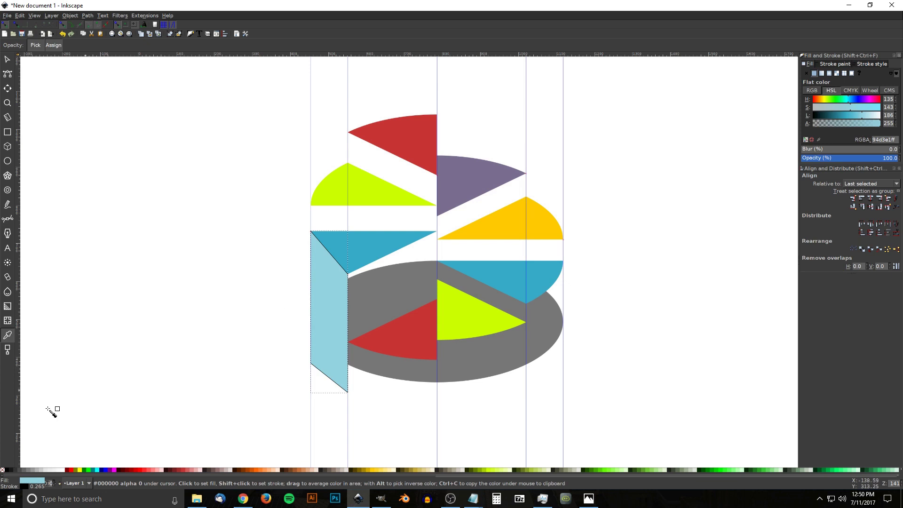
pyautogui.keyDown('shift'); pyautogui.click(2, 471); pyautogui.keyUp('shift')
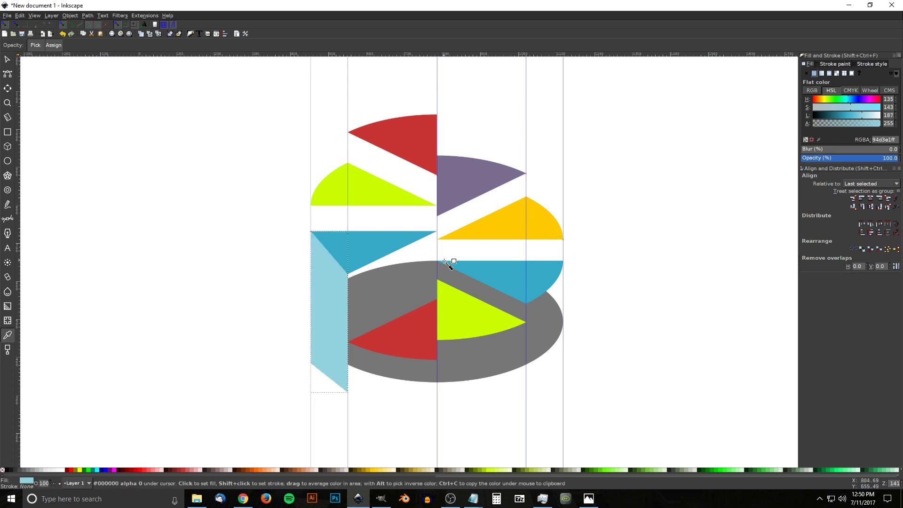
# Step: Lower the light blue side wall behind the left blue wedge so the wedge's curved edge covers it
pyautogui.click(7, 59)
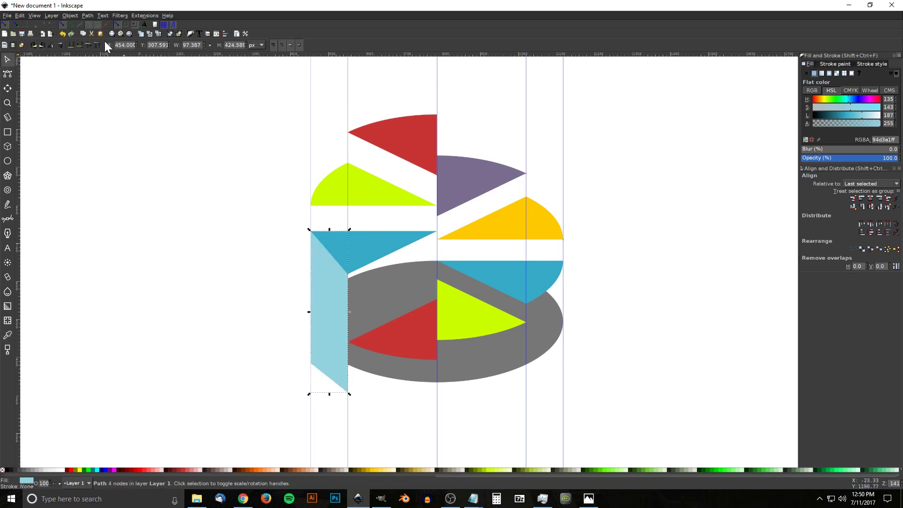
pyautogui.press('pagedown')
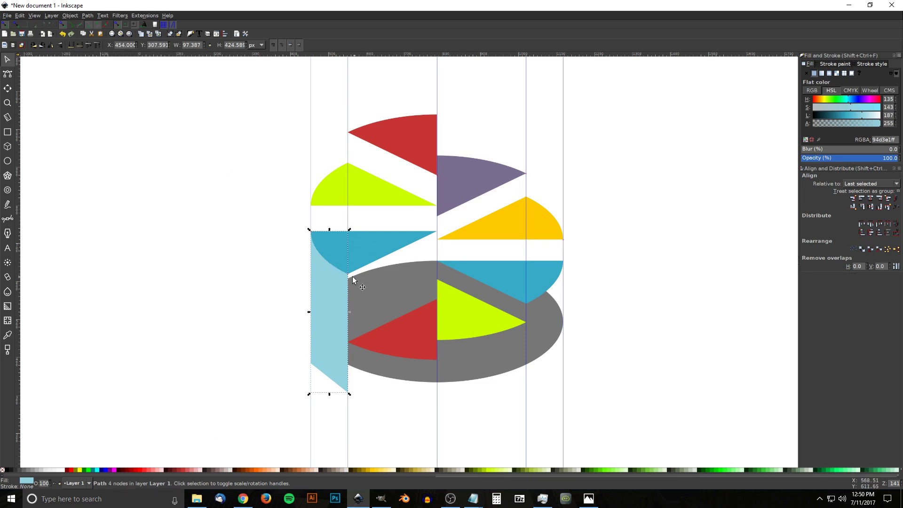
pyautogui.scroll(-2, 274, 332)
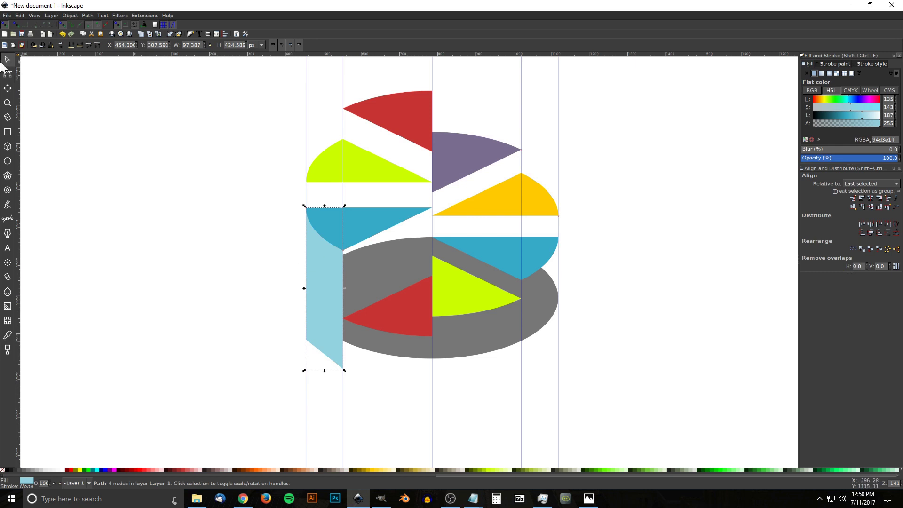
# Step: Raise the black base ellipse to the front and draw a closed four-point shape between its left edge and the left blue wedge's outer corners
pyautogui.click(392, 251)
pyautogui.press('Home')
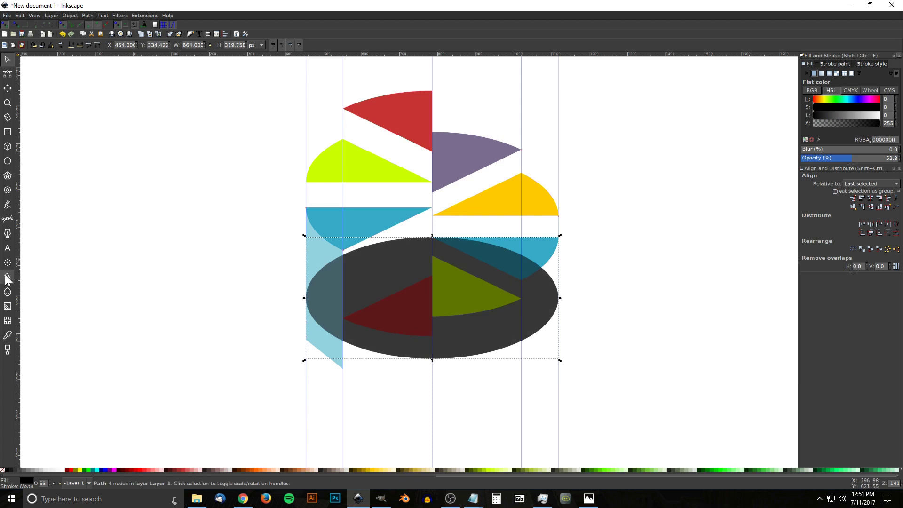
pyautogui.click(8, 219)
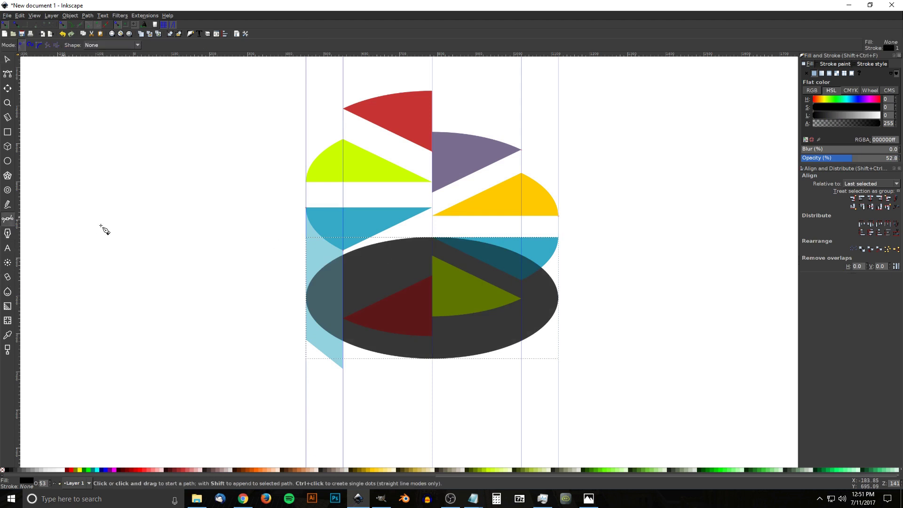
pyautogui.click(306, 297)
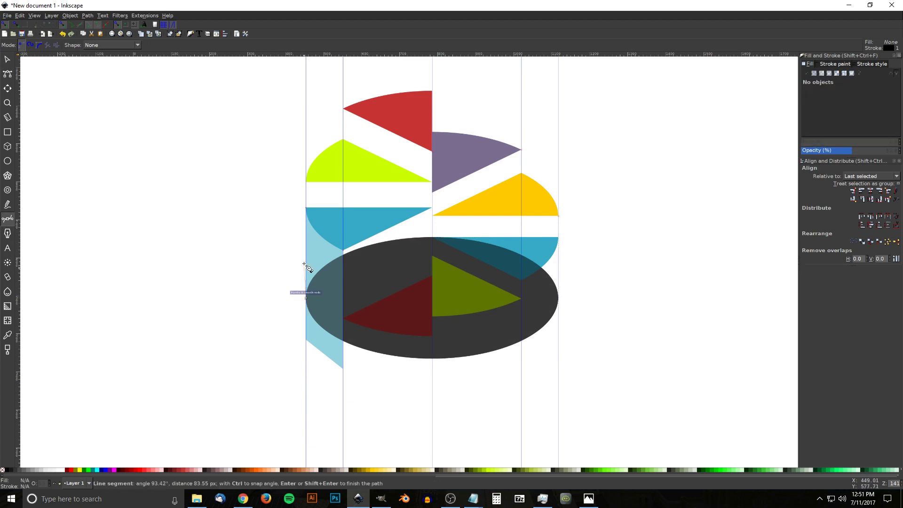
pyautogui.click(306, 207)
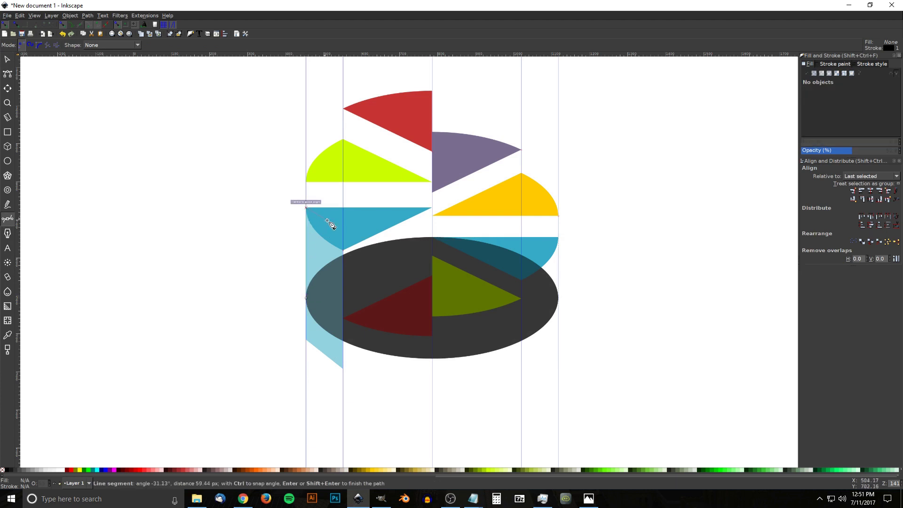
pyautogui.click(342, 248)
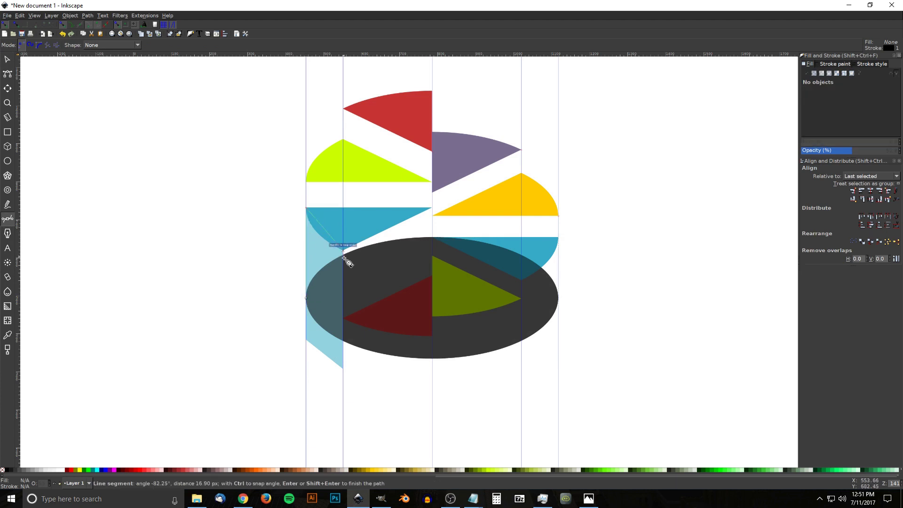
pyautogui.click(343, 301)
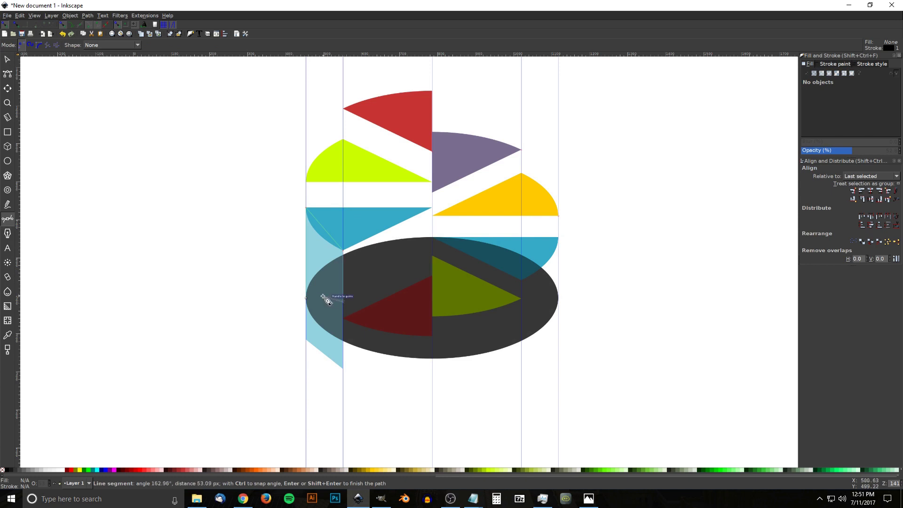
pyautogui.click(306, 298)
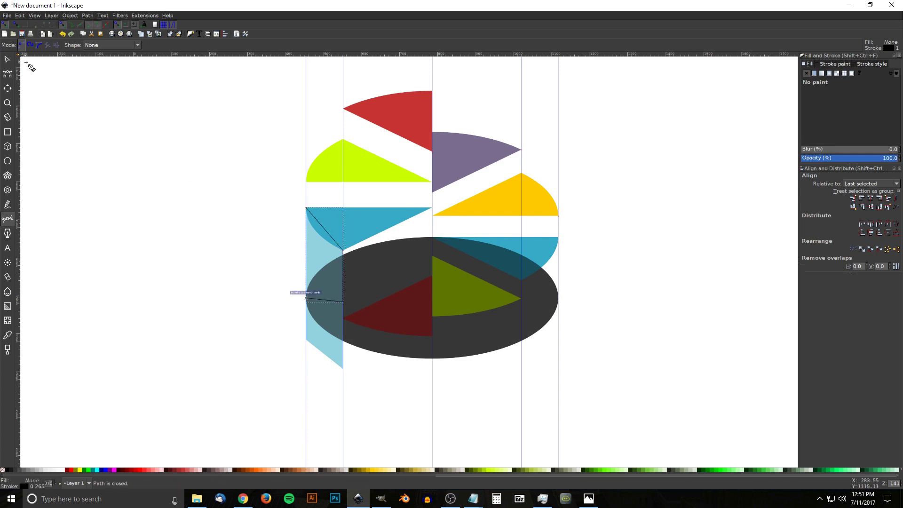
# Step: Unite the four-point shape with the black ellipse, and intersect the result with the light blue side wall
pyautogui.click(8, 60)
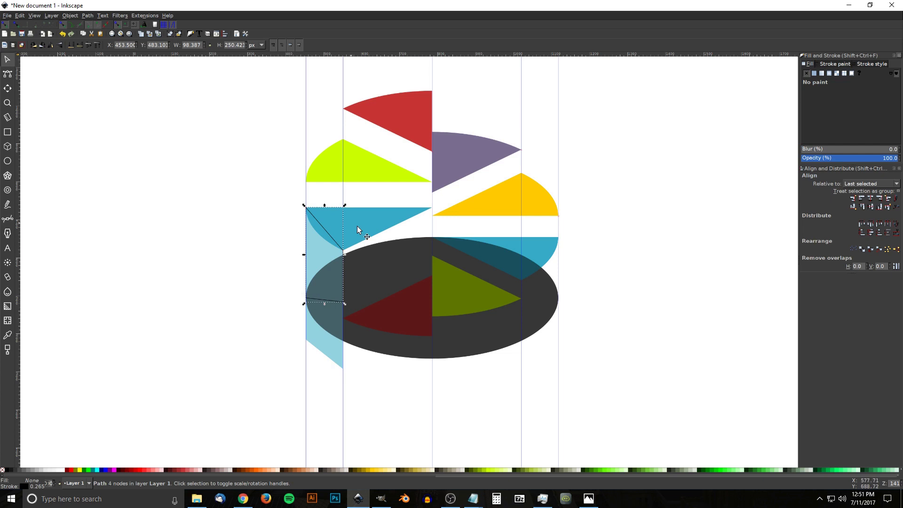
pyautogui.keyDown('shift'); pyautogui.click(405, 254); pyautogui.keyUp('shift')
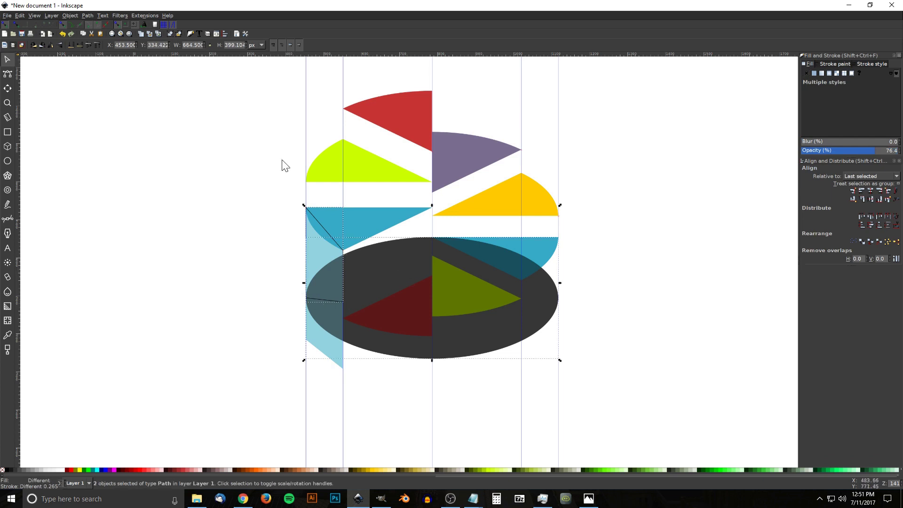
pyautogui.click(87, 15)
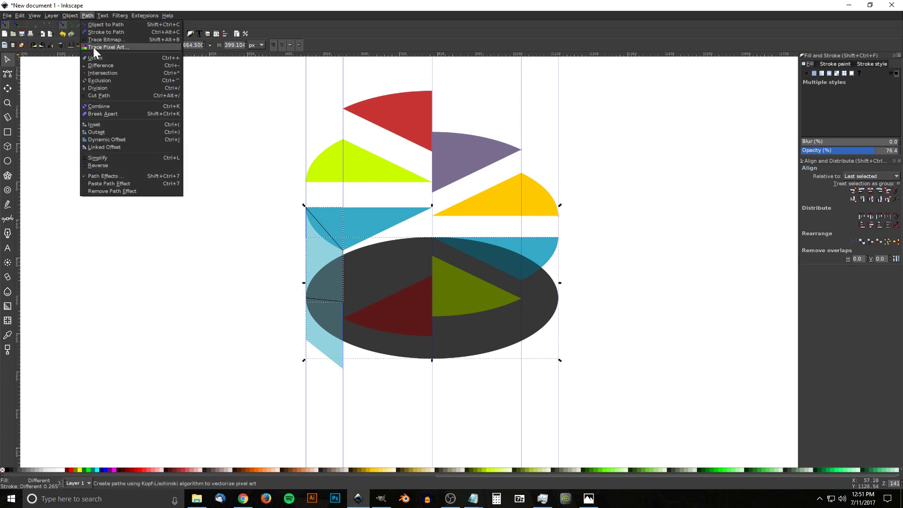
pyautogui.click(94, 56)
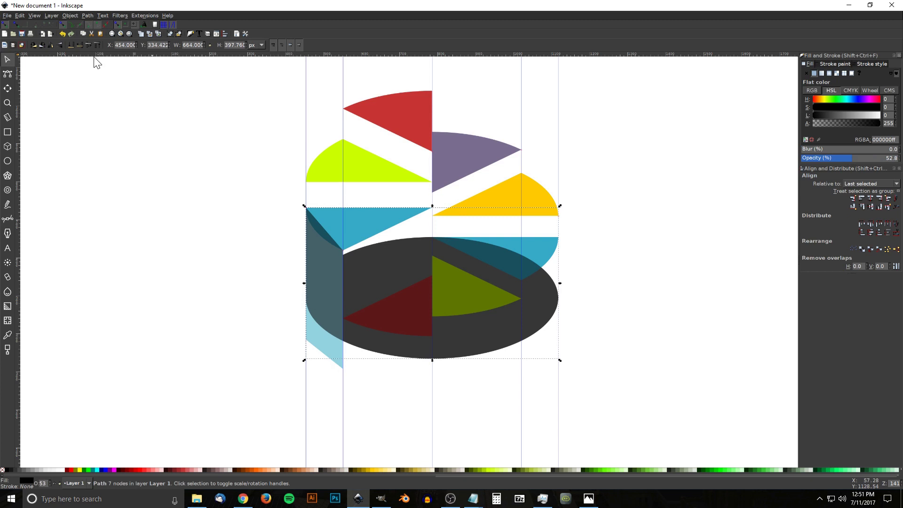
pyautogui.keyDown('shift'); pyautogui.click(327, 350); pyautogui.keyUp('shift')
pyautogui.click(88, 16)
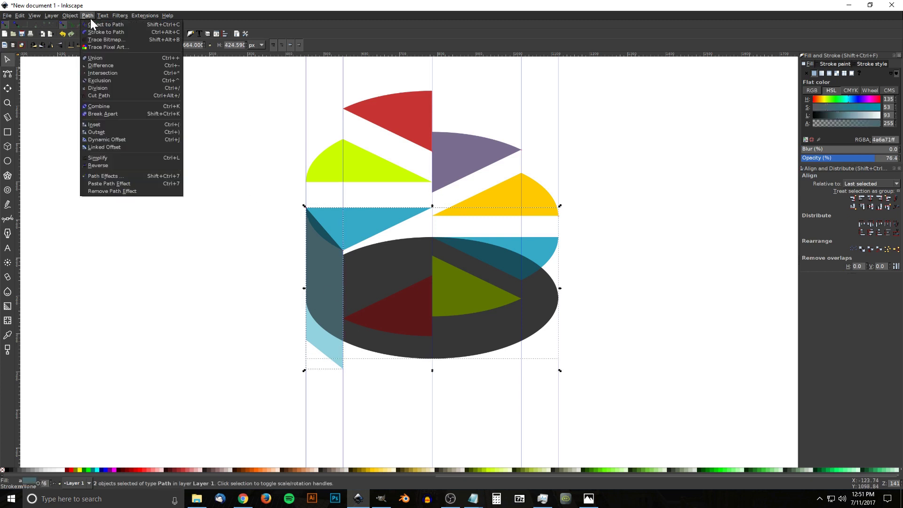
pyautogui.click(109, 74)
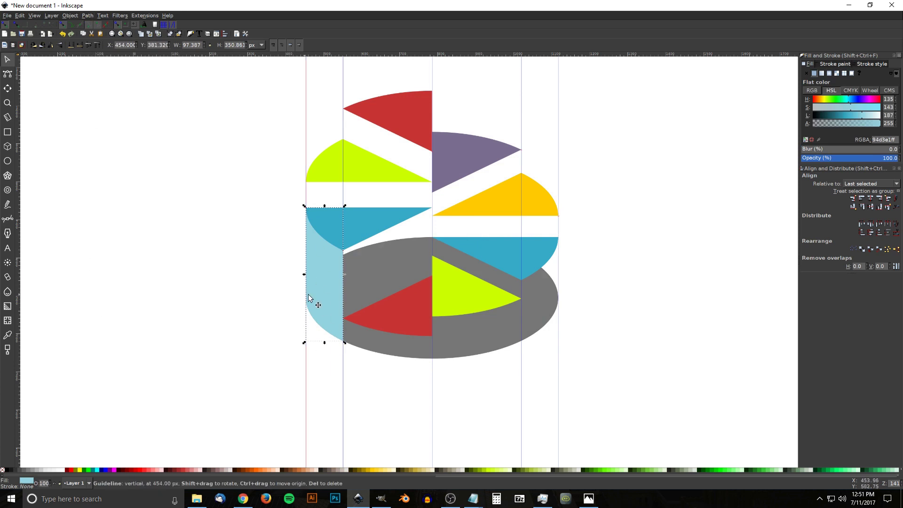
pyautogui.moveTo(325, 303); pyautogui.dragTo(217, 247)
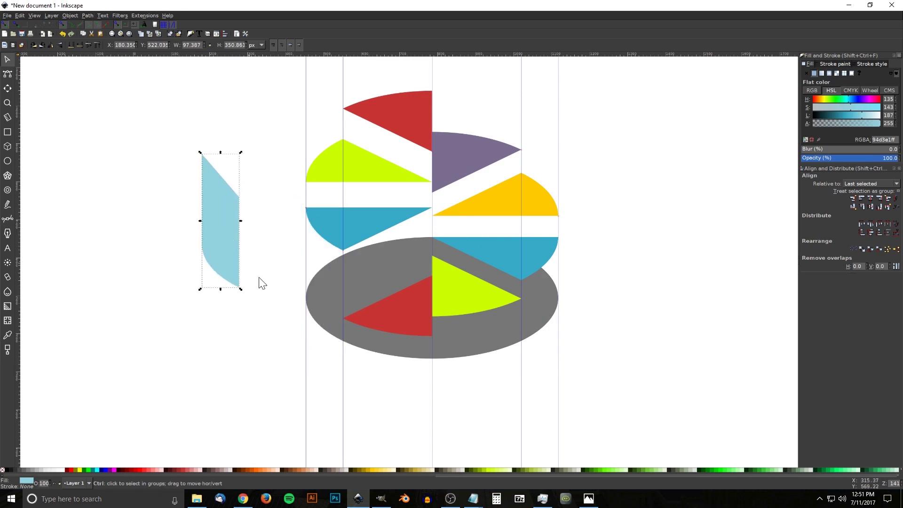
pyautogui.hotkey('ctrl', 'z')
pyautogui.scroll(-1, 324, 328)
pyautogui.scroll(1, 324, 327)
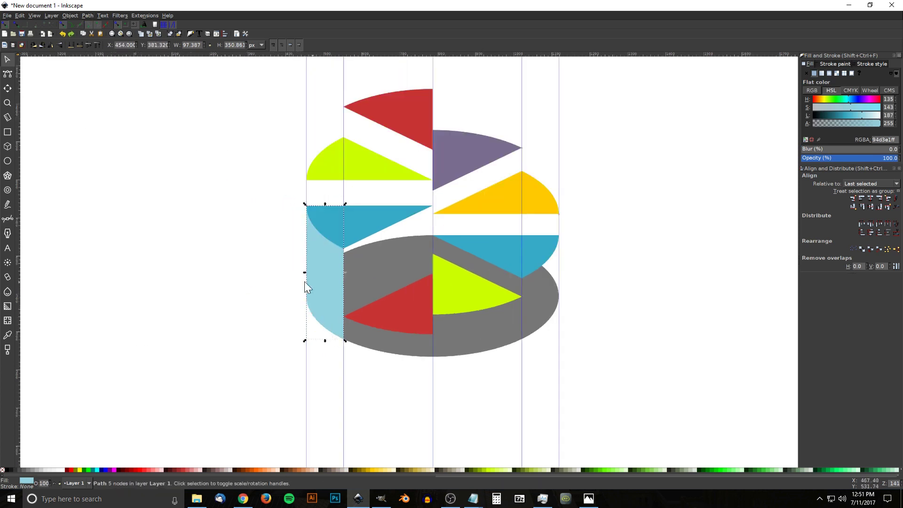
pyautogui.rightClick(493, 346)
pyautogui.click(208, 274)
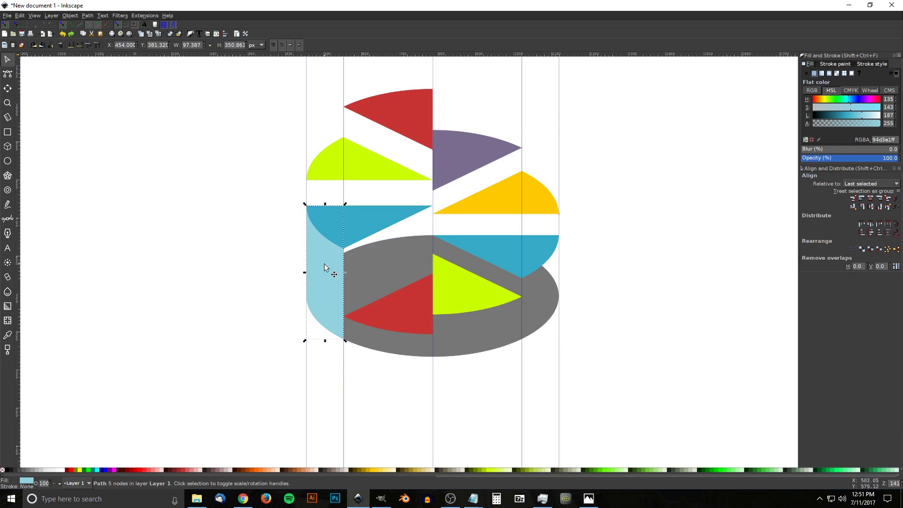
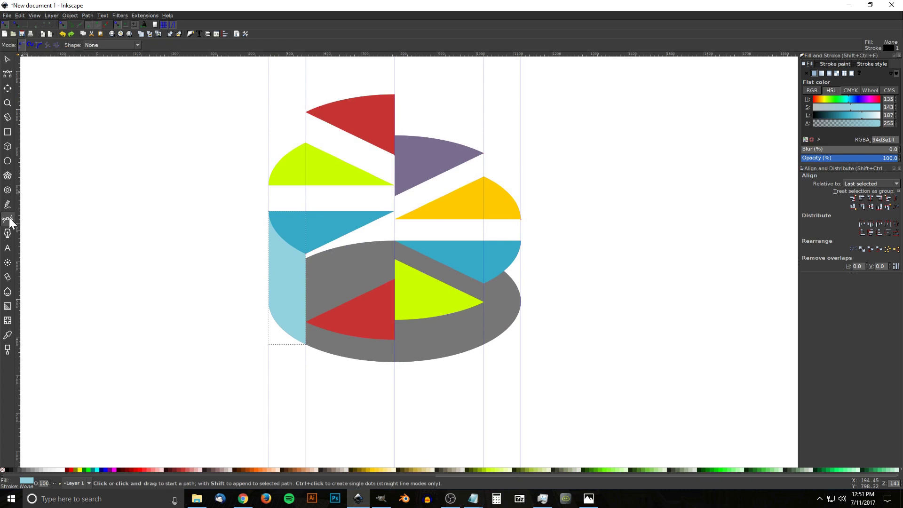
# Step: Draw a closed four-point inner wall with the Bezier tool between the left blue wedge's slanted edge and the lower red wedge's upper edge
pyautogui.click(306, 254)
pyautogui.click(306, 320)
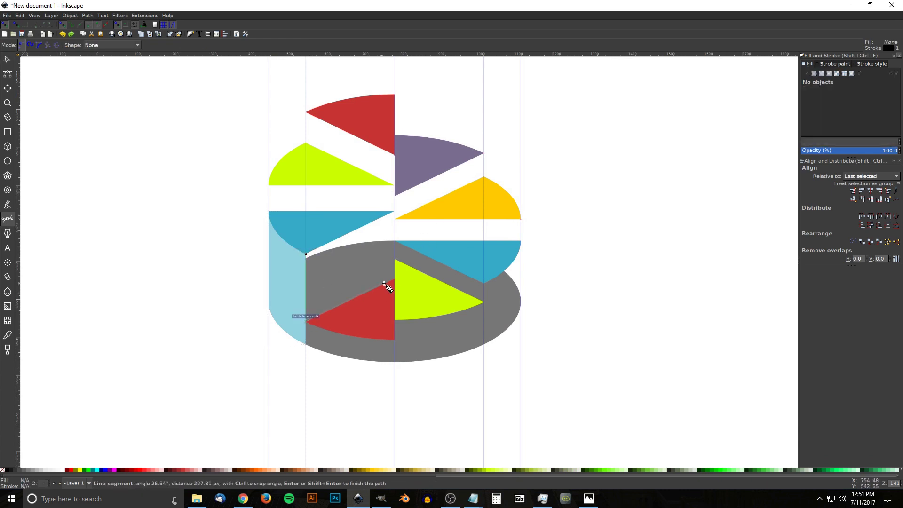
pyautogui.click(395, 281)
pyautogui.click(395, 212)
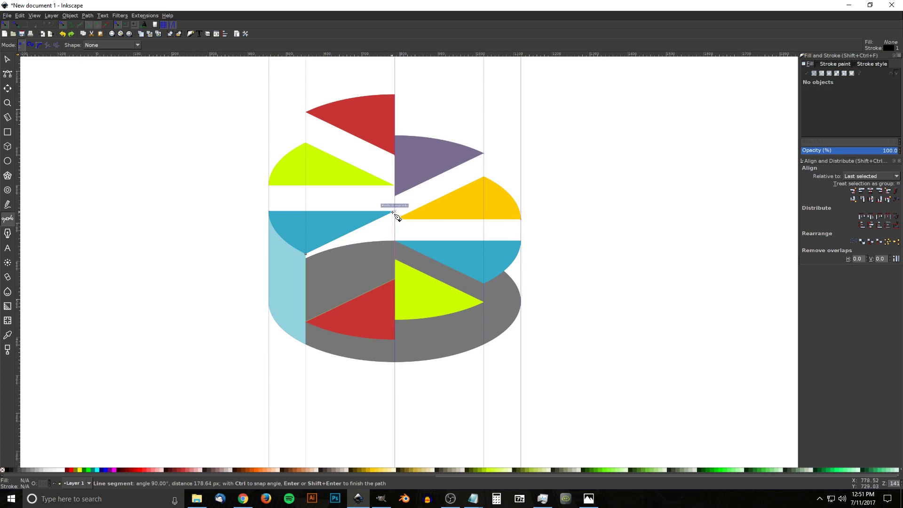
pyautogui.click(306, 254)
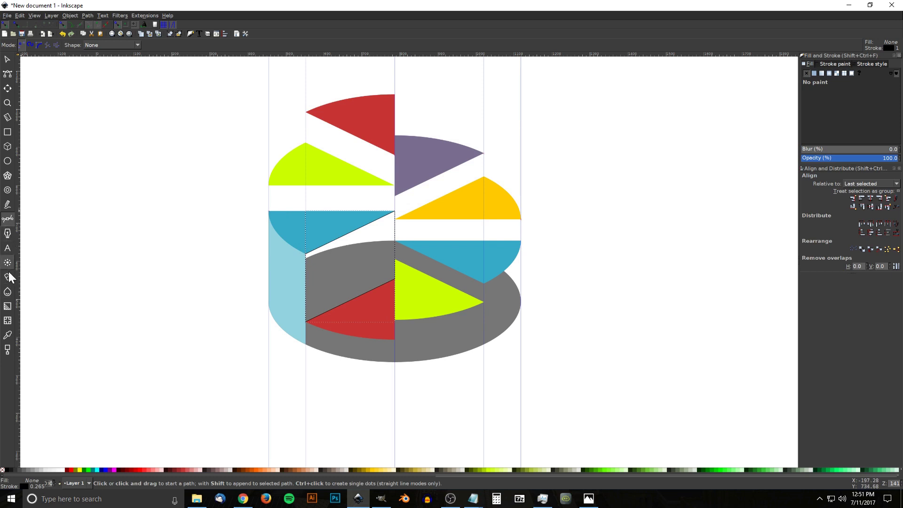
# Step: Fill the inner wall with the blue wedge's colour, darken it to 27798b, and remove its outline
pyautogui.click(8, 335)
pyautogui.click(328, 235)
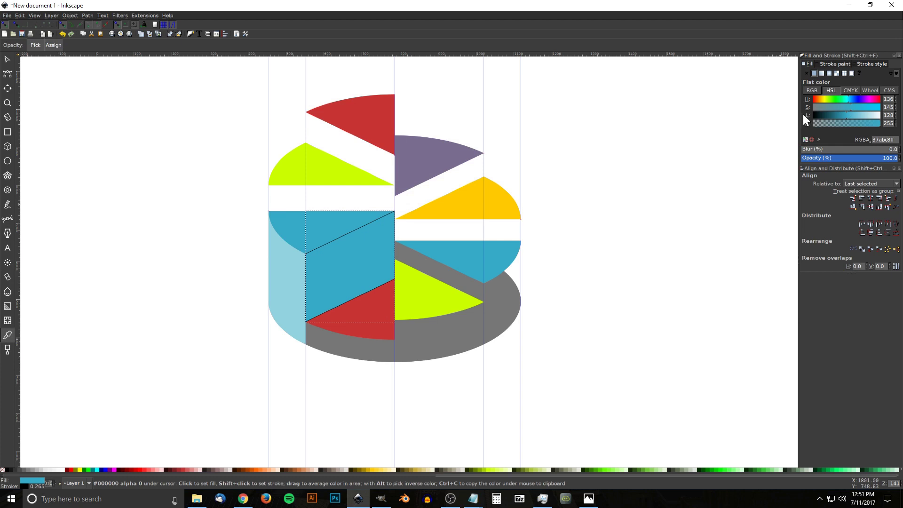
pyautogui.moveTo(846, 114); pyautogui.dragTo(836, 113)
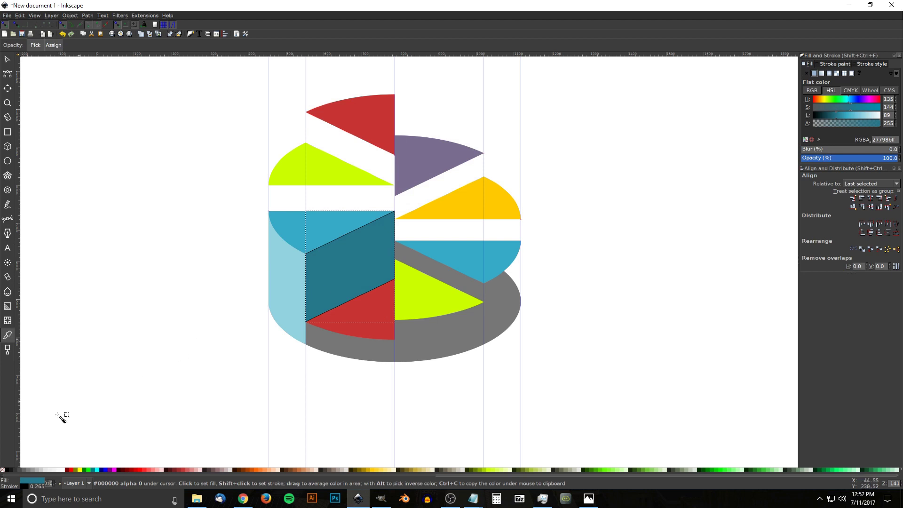
pyautogui.keyDown('shift'); pyautogui.click(2, 470); pyautogui.keyUp('shift')
pyautogui.moveTo(459, 258)
pyautogui.mouseDown()
pyautogui.moveTo(451, 311)
pyautogui.moveTo(460, 257)
pyautogui.mouseUp()
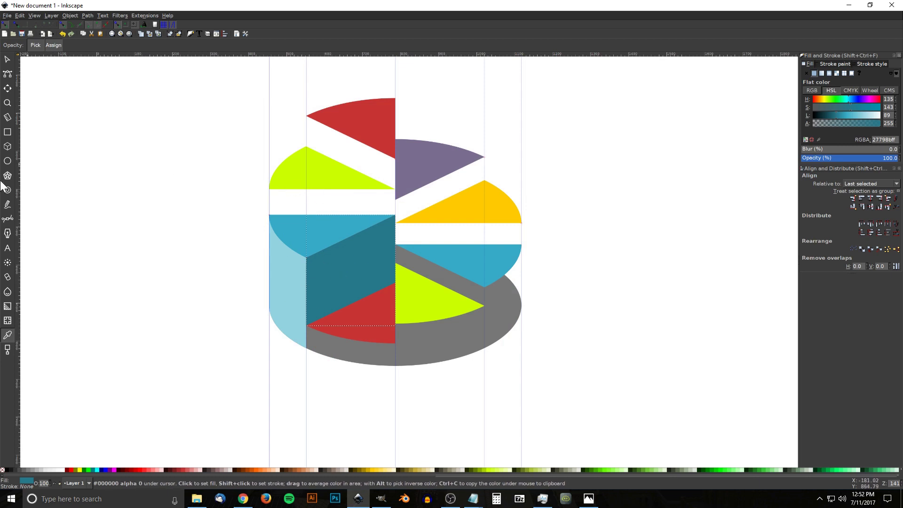
# Step: Draw a closed rectangular wall with the Bezier tool between the left lime wedge's straight edge and the blue wedge's upper edge
pyautogui.click(6, 219)
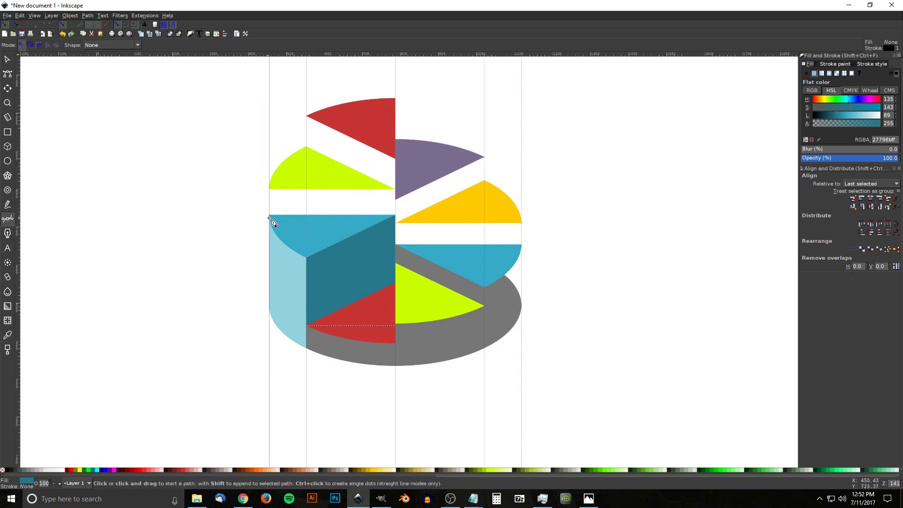
pyautogui.click(269, 215)
pyautogui.click(269, 189)
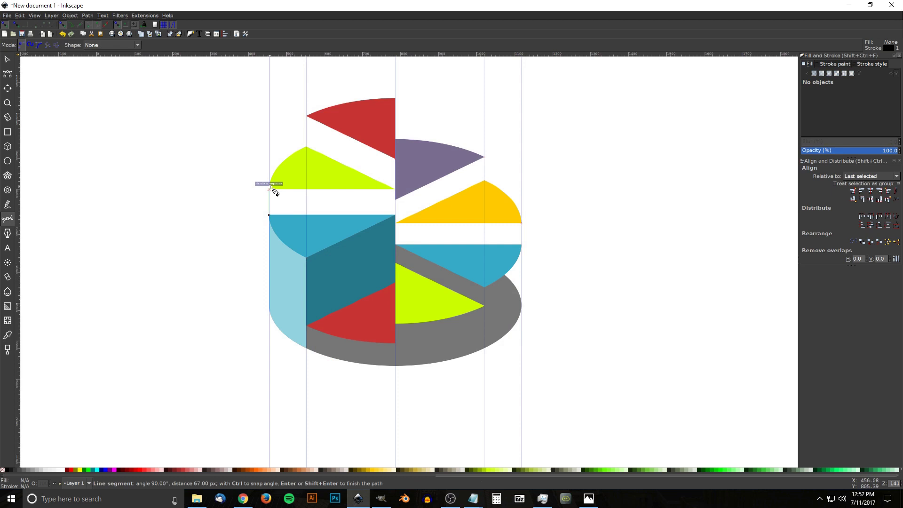
pyautogui.click(393, 189)
pyautogui.click(395, 215)
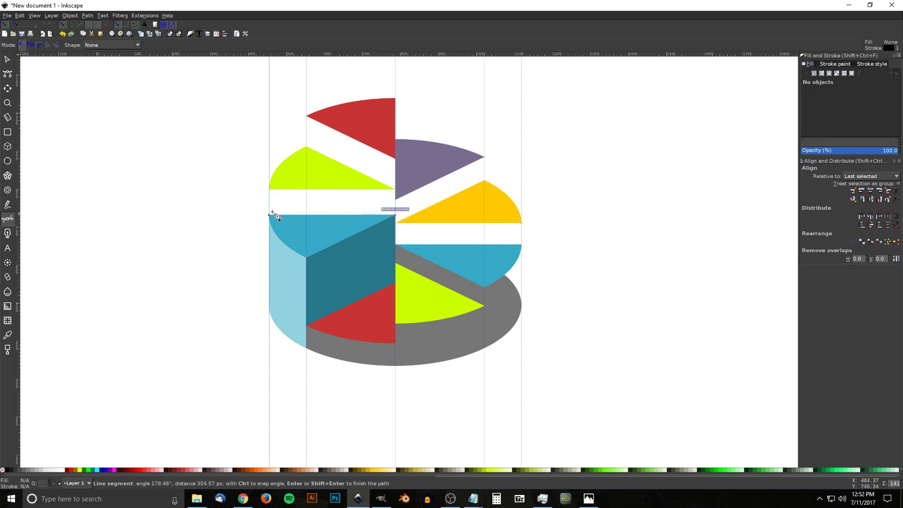
pyautogui.click(269, 215)
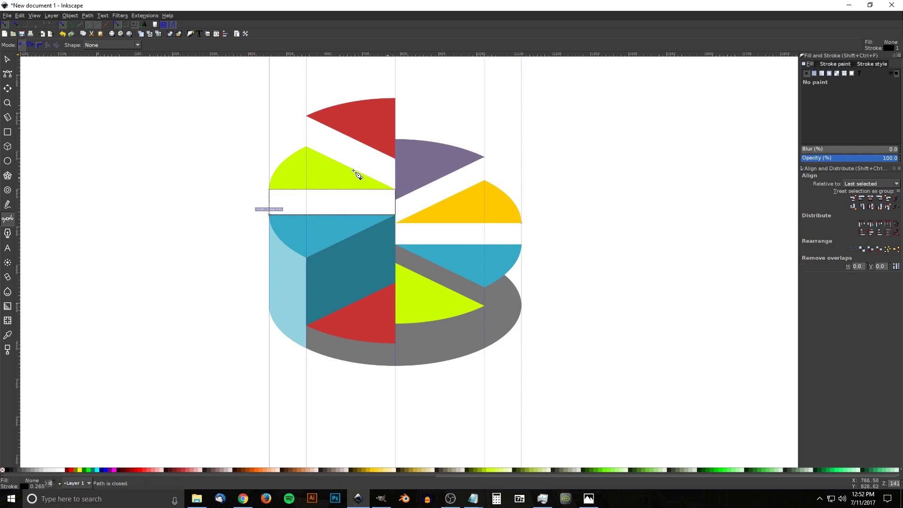
# Step: Fill the rectangular wall with the lime wedge's colour, darken it to 94b800, and remove its outline
pyautogui.click(8, 335)
pyautogui.click(342, 175)
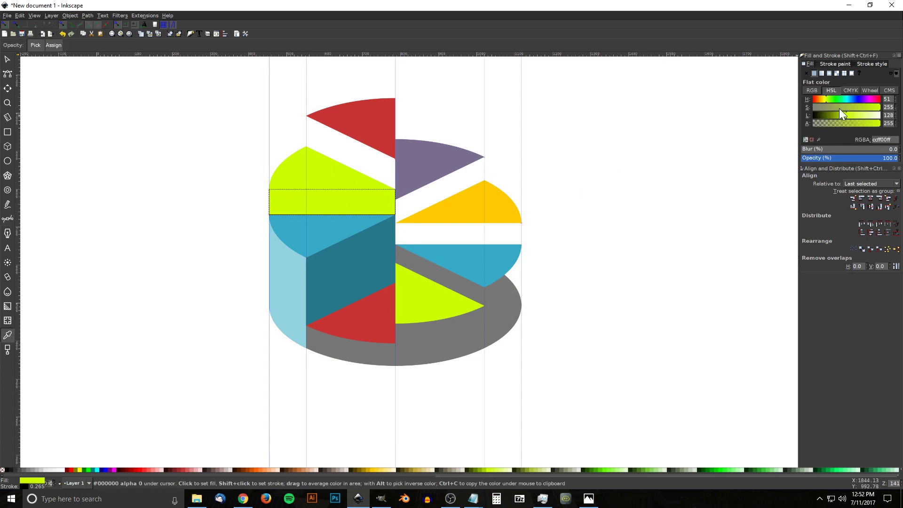
pyautogui.moveTo(846, 115); pyautogui.dragTo(837, 114)
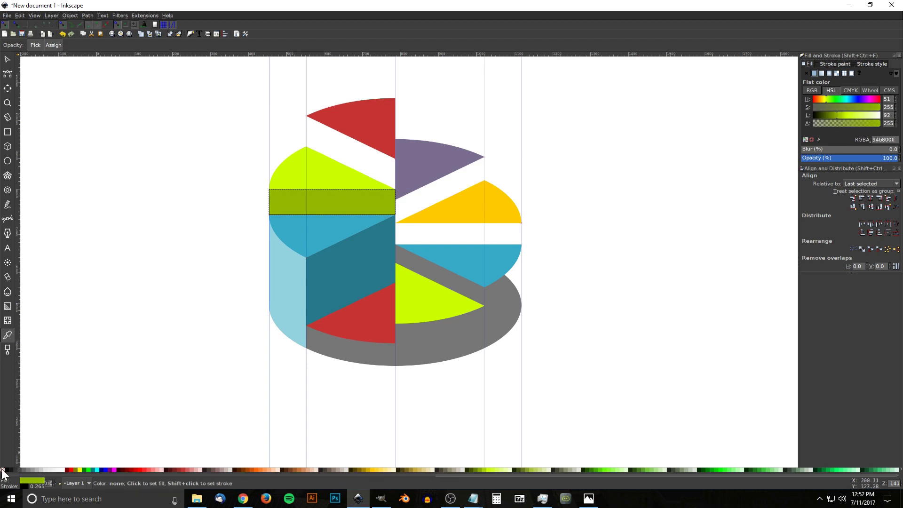
pyautogui.scroll(2, 357, 217)
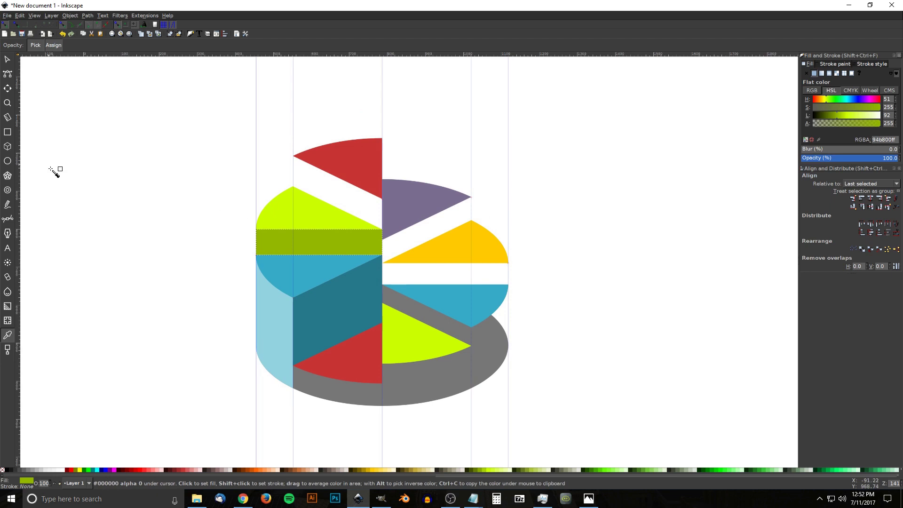
# Step: Draw a closed four-point wall with the Bezier tool between the upper red wedge's slanted edge and the left lime wedge's slanted edge
pyautogui.click(7, 219)
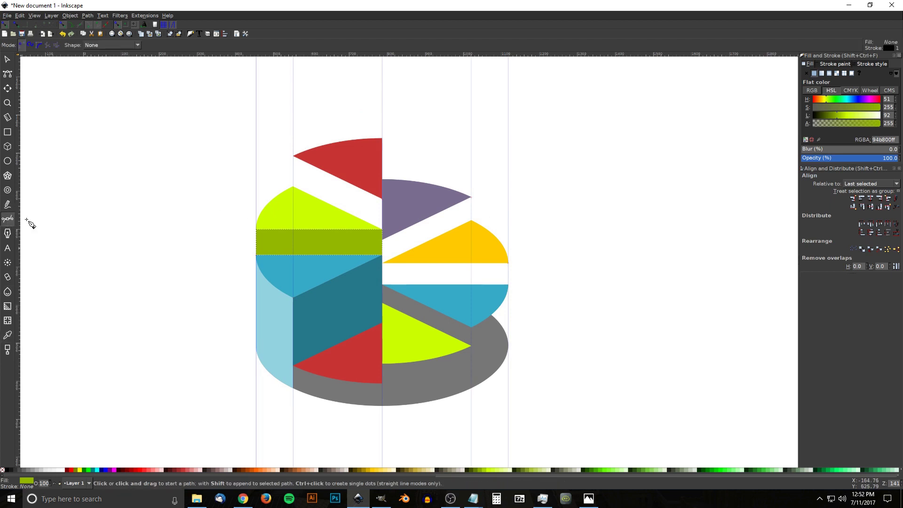
pyautogui.click(385, 229)
pyautogui.click(382, 198)
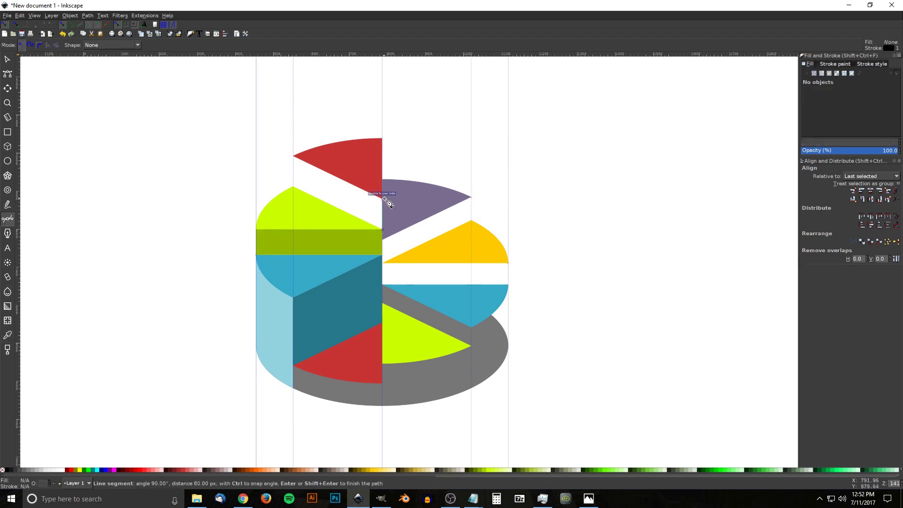
pyautogui.click(293, 155)
pyautogui.click(293, 186)
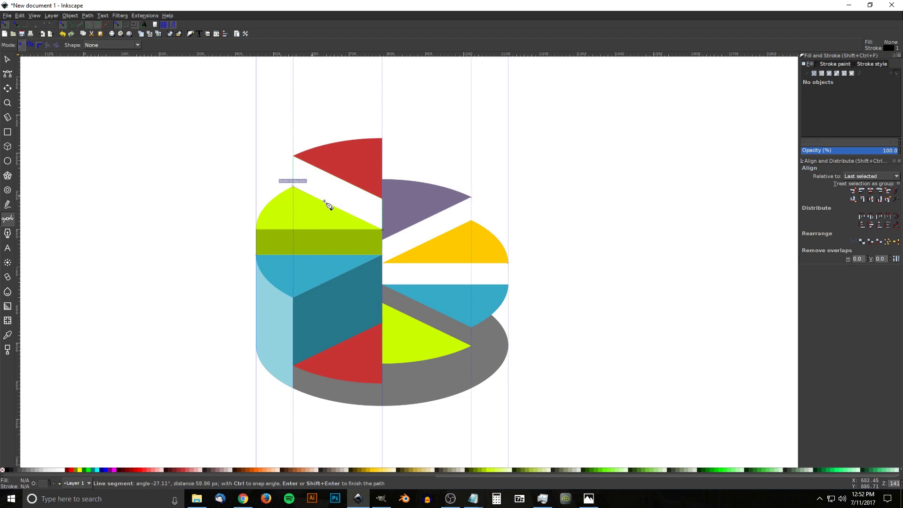
pyautogui.click(383, 230)
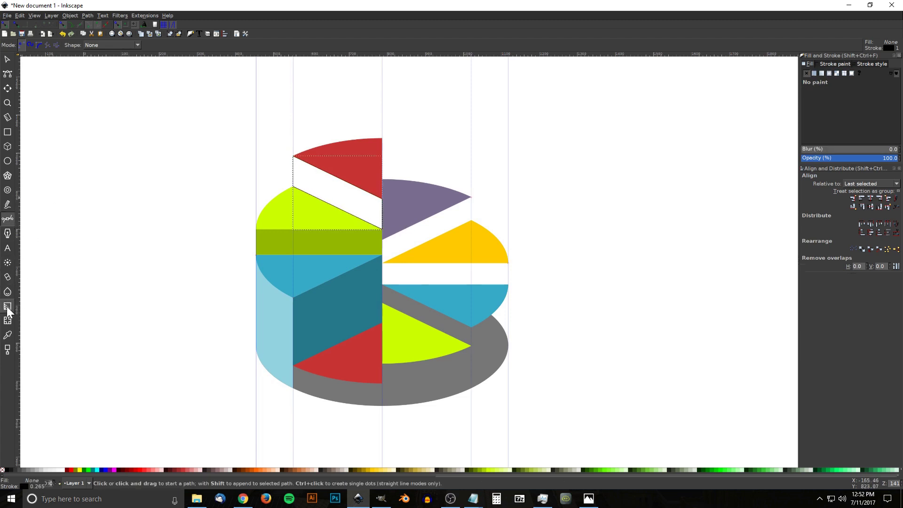
# Step: Fill the wall under the upper red wedge with that wedge's colour, darken it to 7e2222, and remove its outline
pyautogui.click(7, 334)
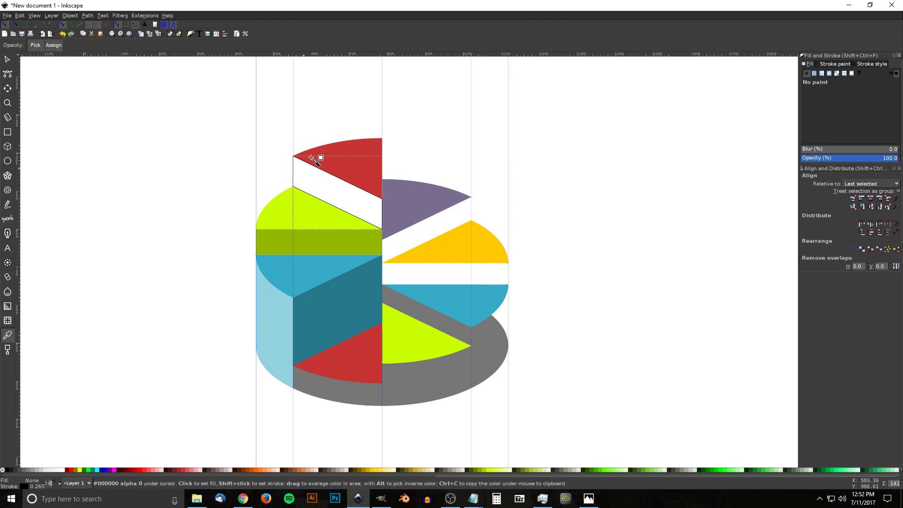
pyautogui.click(367, 151)
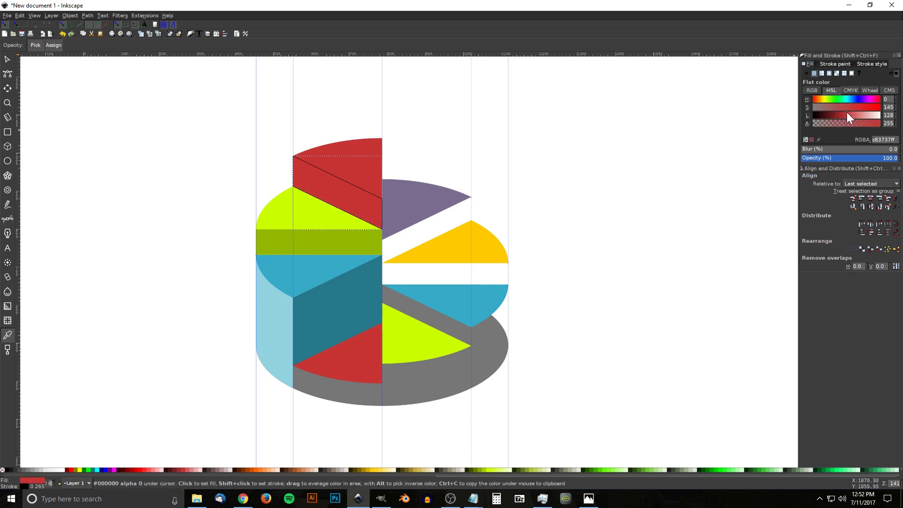
pyautogui.moveTo(846, 113); pyautogui.dragTo(833, 114)
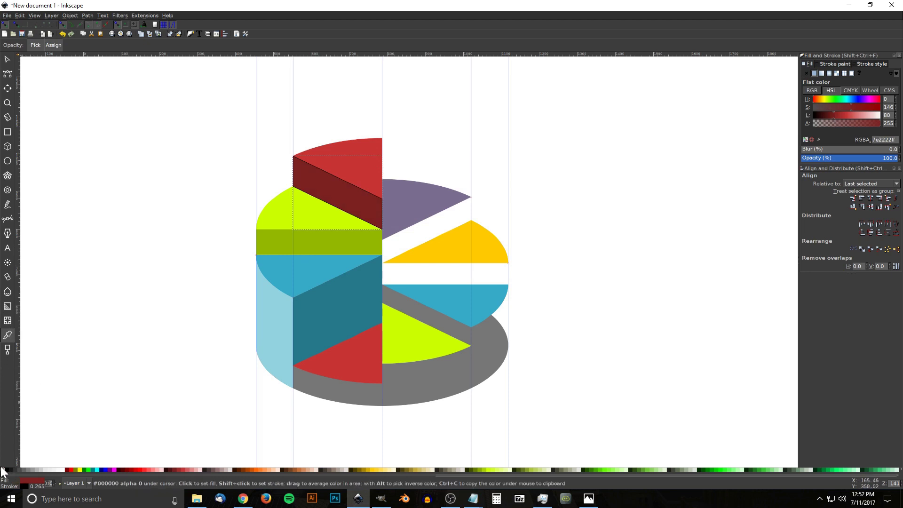
pyautogui.scroll(-2, 475, 149)
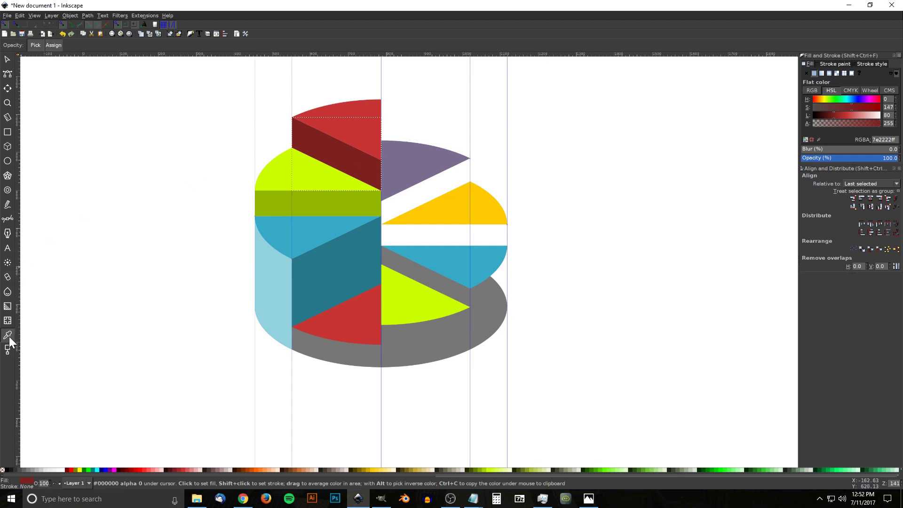
# Step: Draw a closed four-point side wall with the Bezier tool from the lower red wedge's outer corners down past the grey ellipse
pyautogui.click(12, 219)
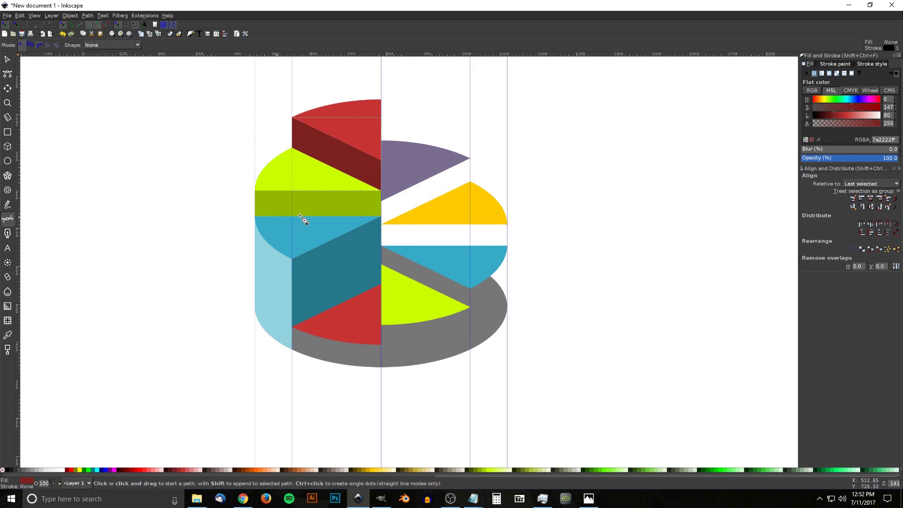
pyautogui.click(291, 327)
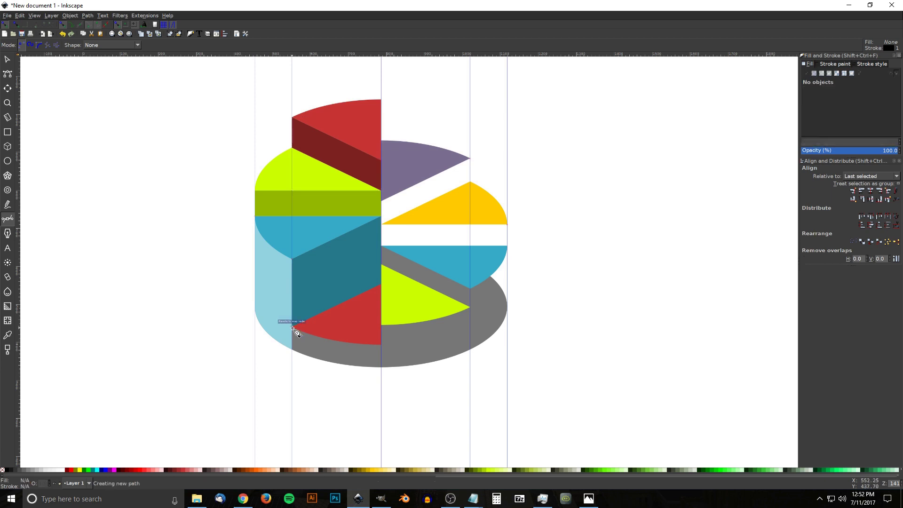
pyautogui.click(292, 411)
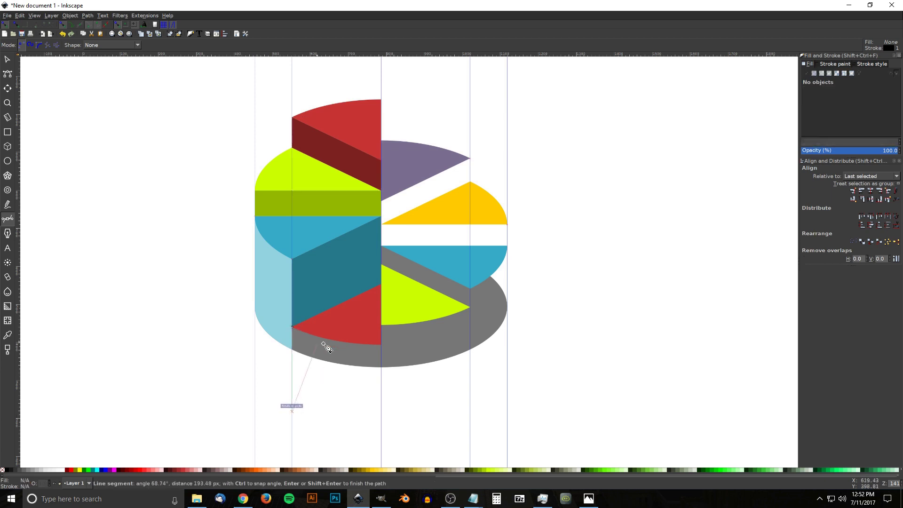
pyautogui.click(380, 404)
pyautogui.click(383, 346)
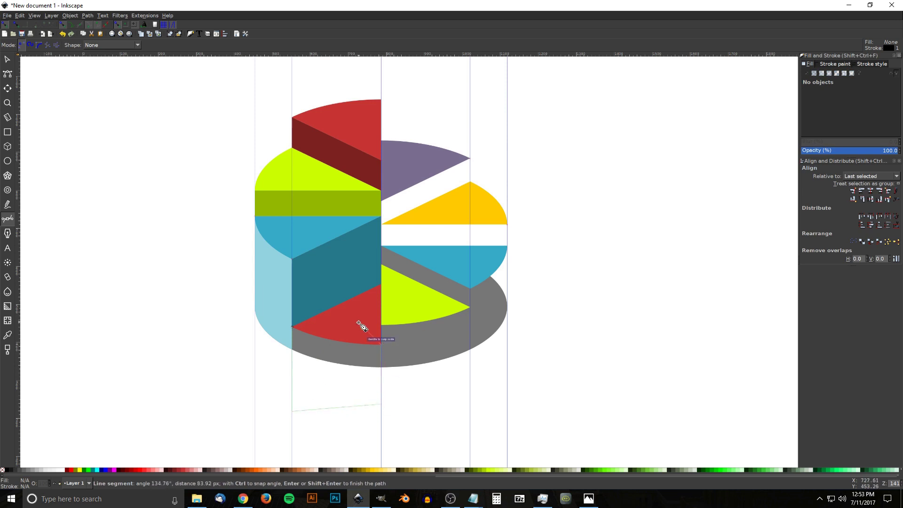
pyautogui.click(293, 327)
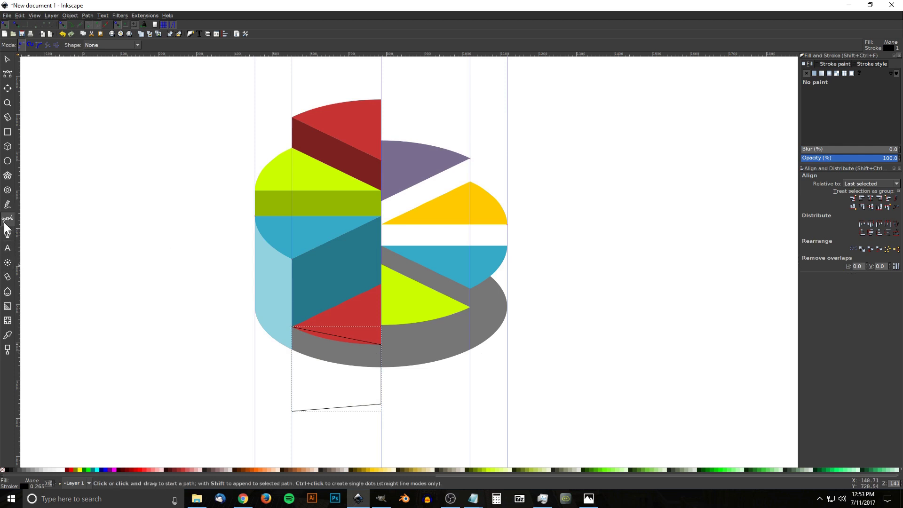
# Step: Fill the side wall with the upper red wall's dark red without an outline, and lower it behind the lower red wedge
pyautogui.click(8, 335)
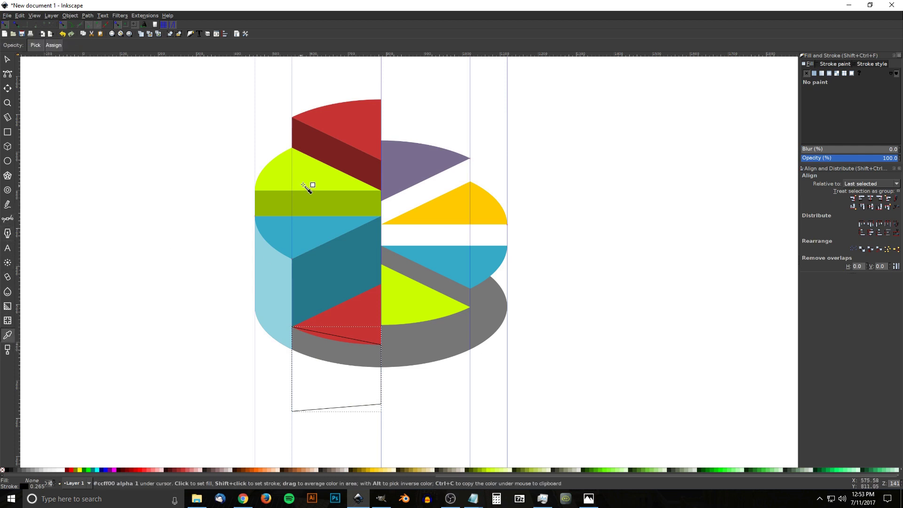
pyautogui.moveTo(335, 151); pyautogui.dragTo(341, 156)
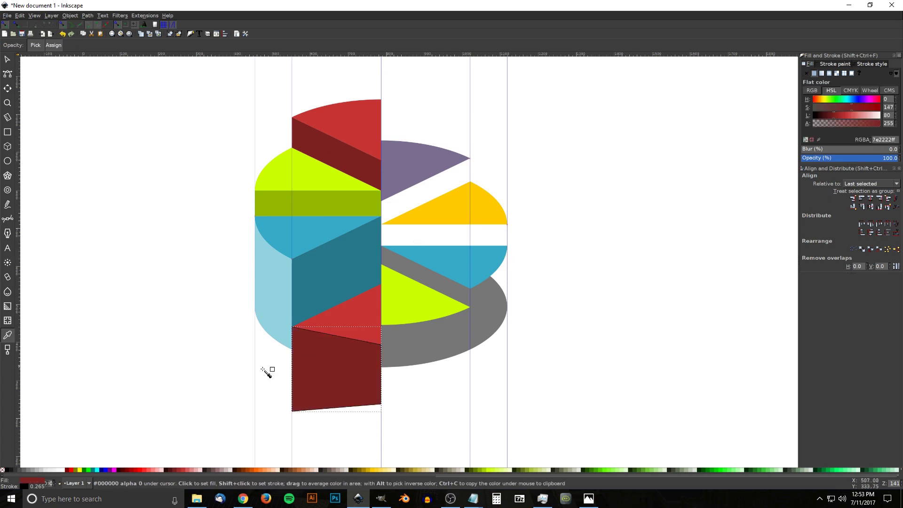
pyautogui.keyDown('shift'); pyautogui.click(2, 470); pyautogui.keyUp('shift')
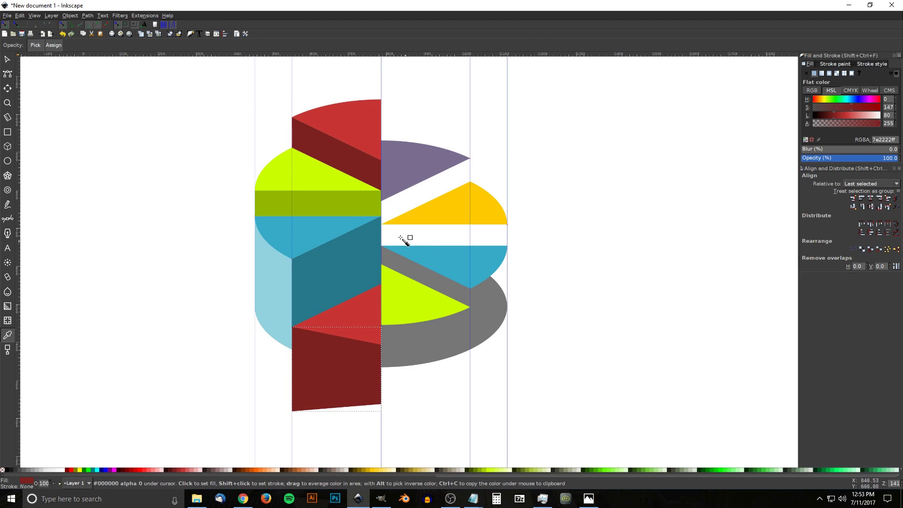
pyautogui.click(7, 58)
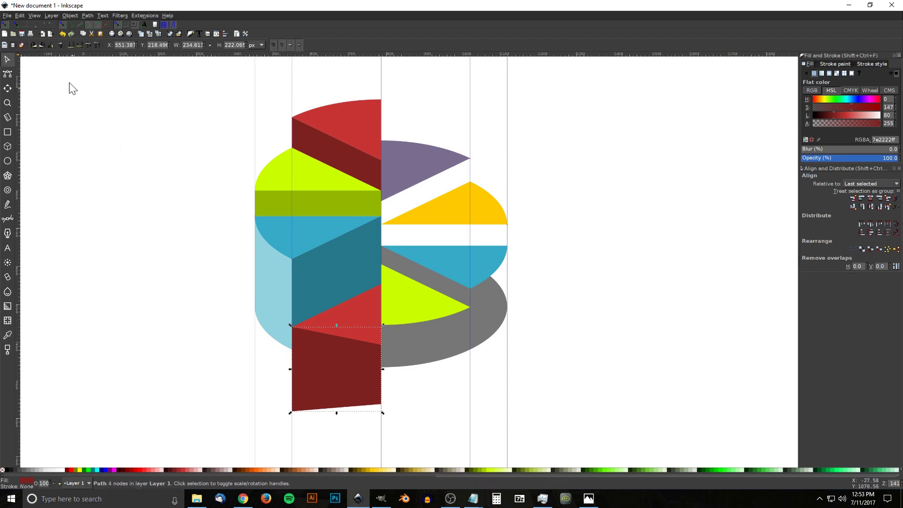
pyautogui.click(78, 44)
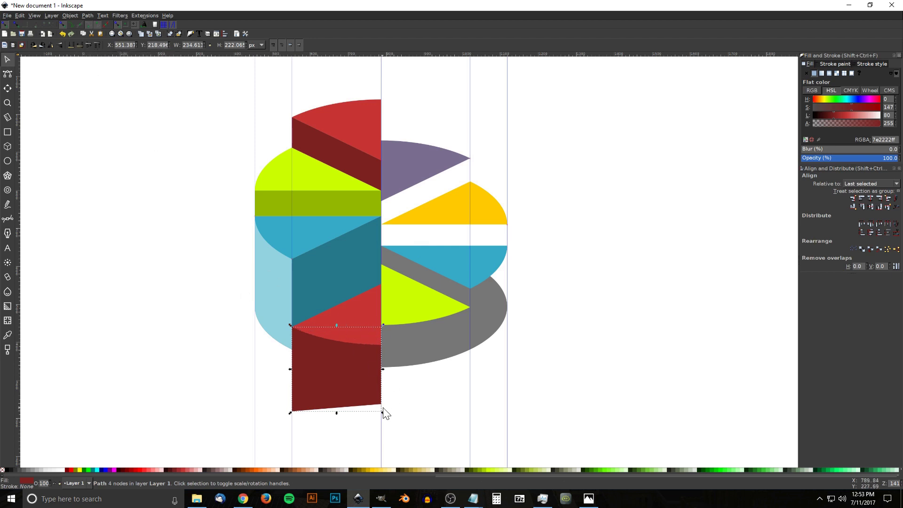
# Step: Duplicate the base ellipse, raise the copy to the top, and intersect it with the dark red side wall
pyautogui.click(422, 339)
pyautogui.press('ctrl')
pyautogui.press('Home')
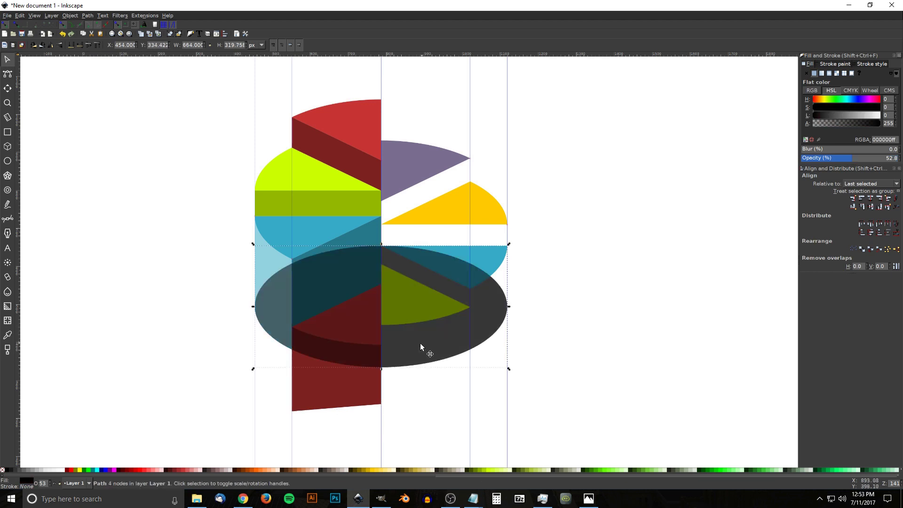
pyautogui.press('shift')
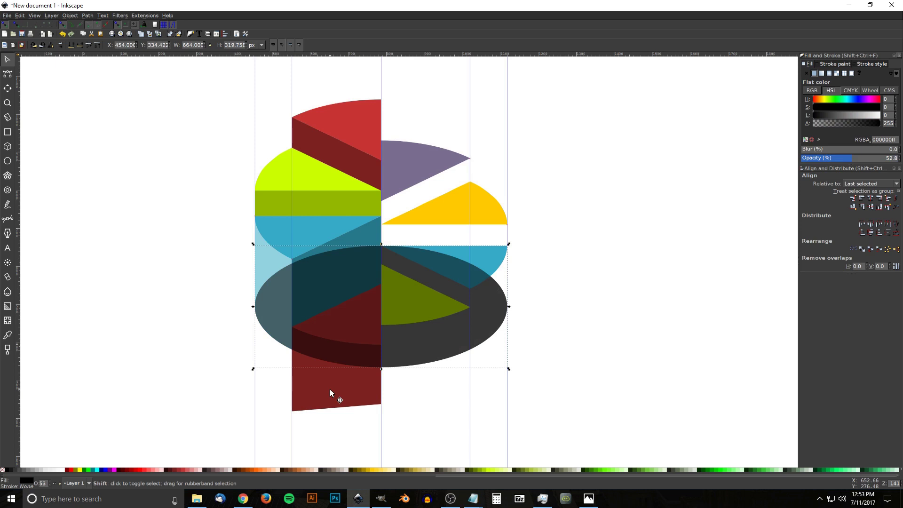
pyautogui.keyDown('shift'); pyautogui.click(330, 389); pyautogui.keyUp('shift')
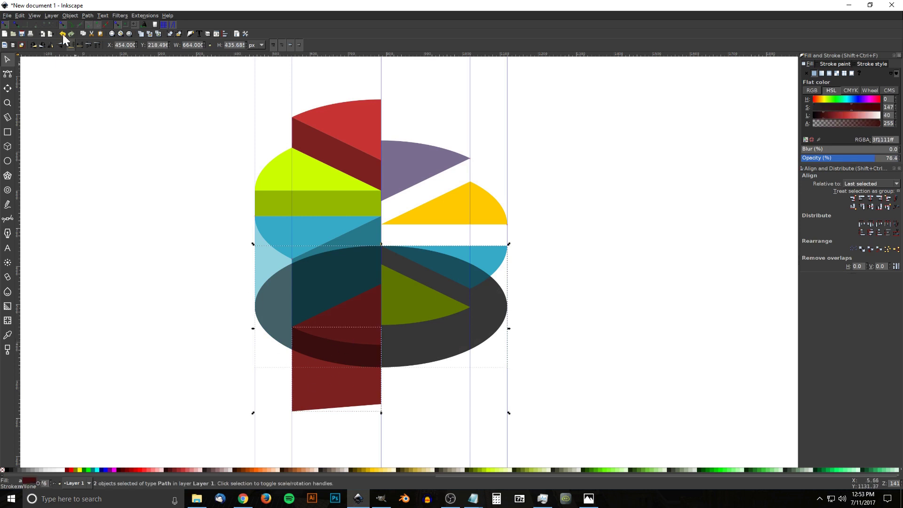
pyautogui.click(87, 15)
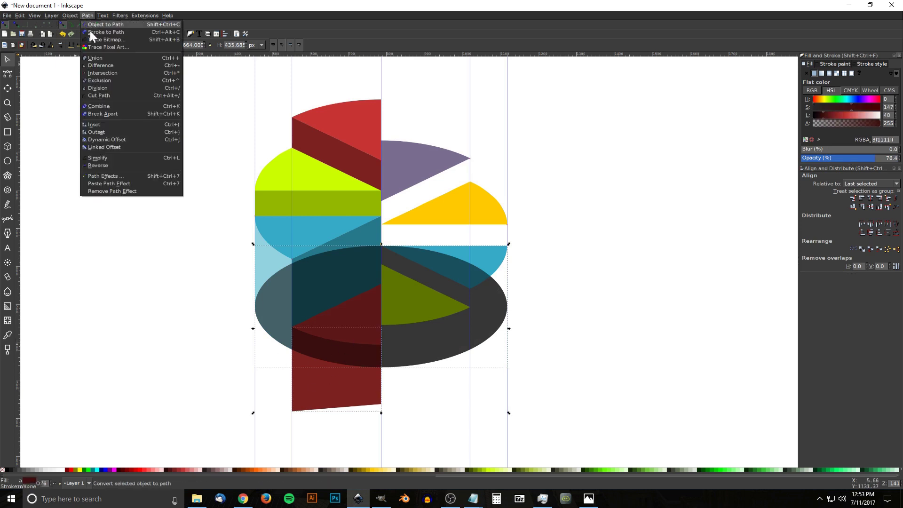
pyautogui.click(102, 73)
# Step: Draw a closed four-point side wall with the Bezier tool from the lower lime wedge's outer corners down past the grey ellipse
pyautogui.scroll(2, 433, 323)
pyautogui.hscroll(1, 433, 322)
pyautogui.scroll(-5, 464, 268)
pyautogui.hscroll(-1, 463, 268)
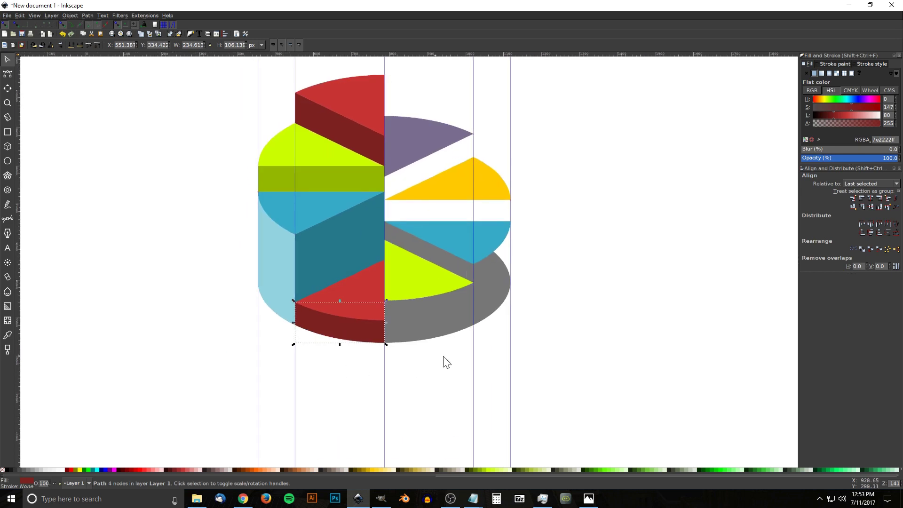
pyautogui.hscroll(4, 348, 350)
pyautogui.scroll(-1, 348, 351)
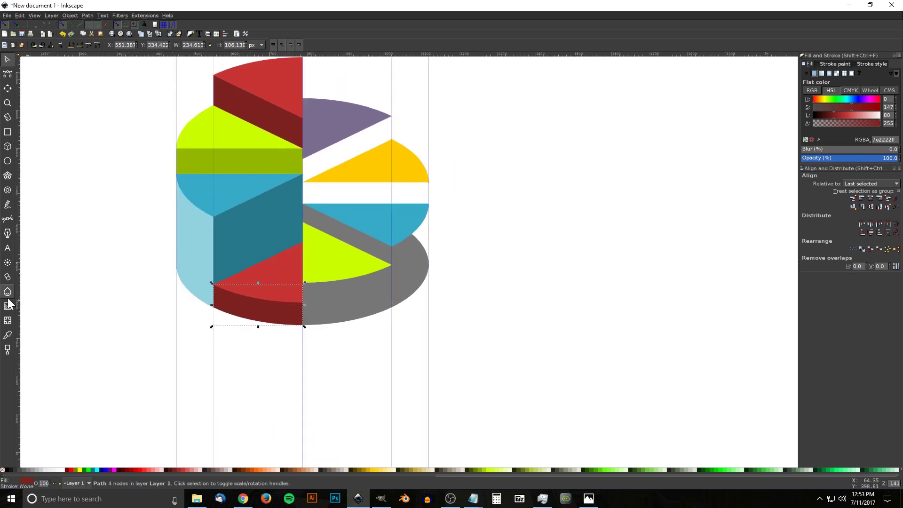
pyautogui.click(7, 218)
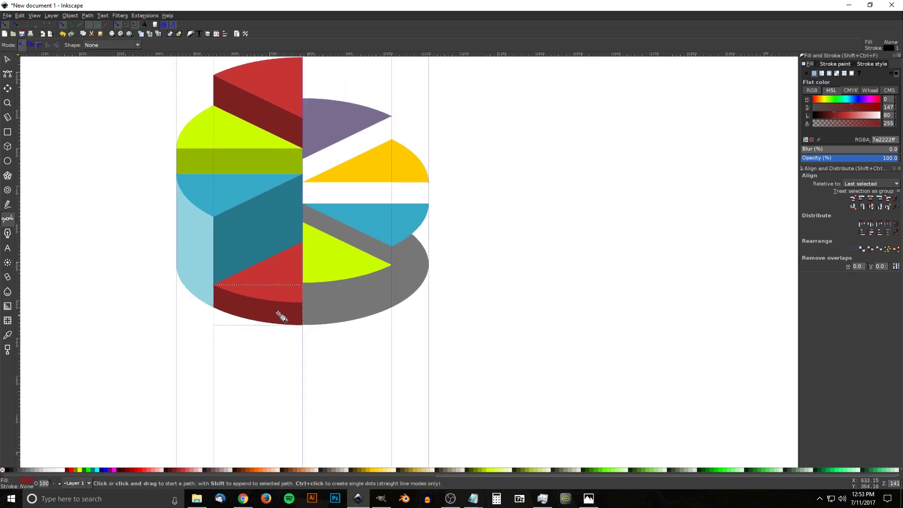
pyautogui.click(303, 282)
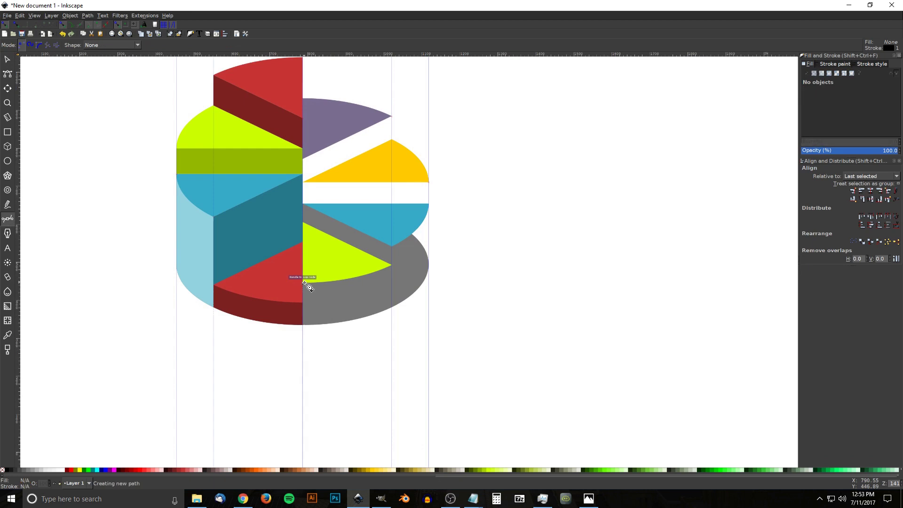
pyautogui.click(302, 401)
pyautogui.click(391, 381)
pyautogui.click(392, 266)
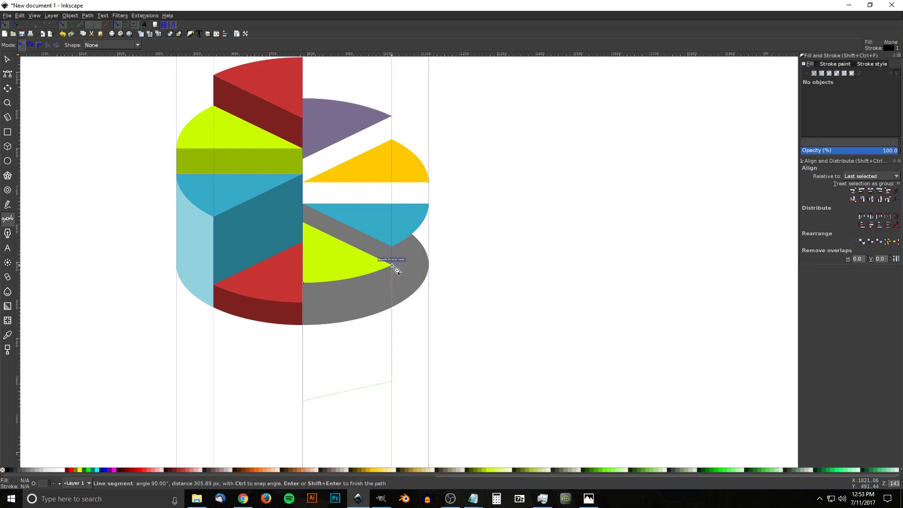
pyautogui.click(303, 283)
# Step: Fill the new side wall with the lime wedge's colour, lighten it to e4ff79, and remove its outline
pyautogui.scroll(1, 395, 338)
pyautogui.hscroll(-3, 395, 338)
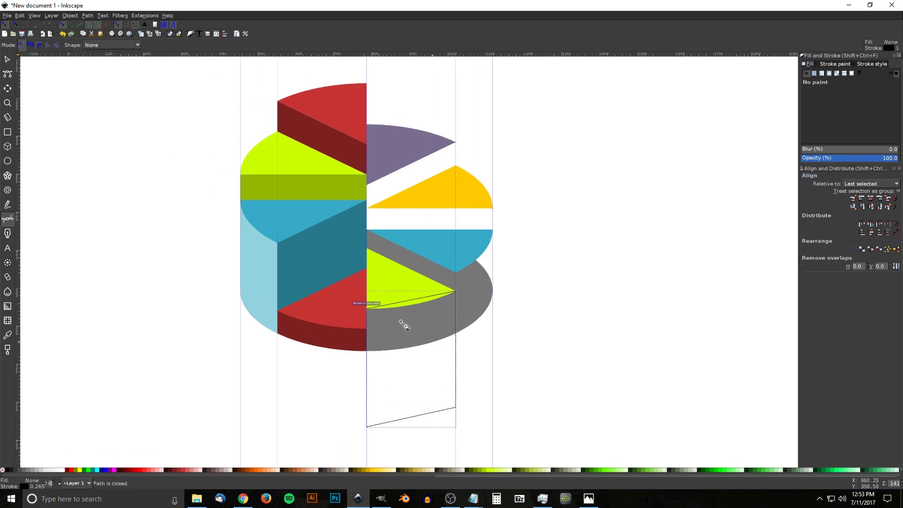
pyautogui.click(8, 334)
pyautogui.moveTo(392, 279); pyautogui.dragTo(399, 285)
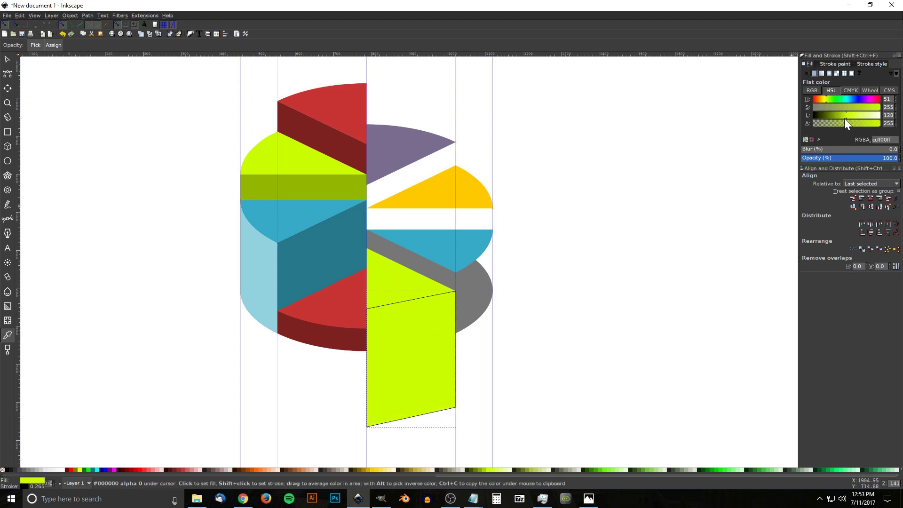
pyautogui.moveTo(847, 115); pyautogui.dragTo(868, 115)
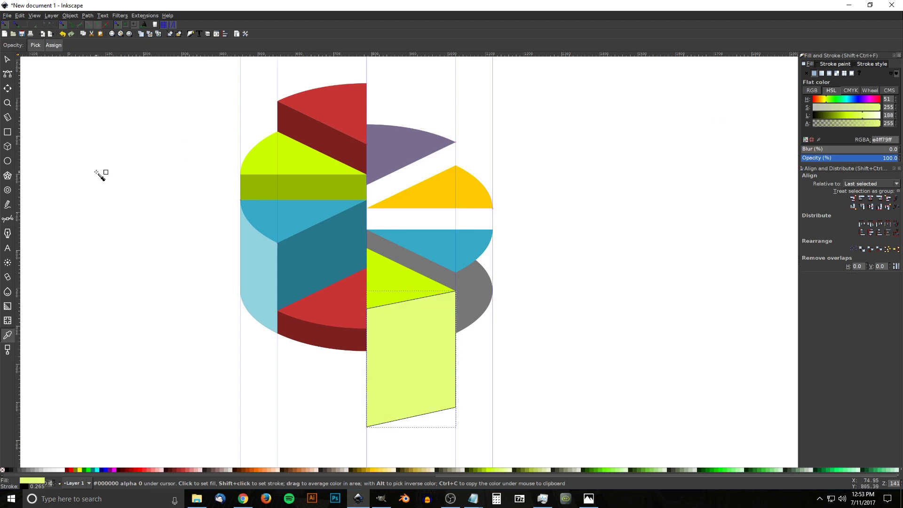
pyautogui.keyDown('shift'); pyautogui.click(3, 470); pyautogui.keyUp('shift')
# Step: Lower the pale lime side wall one step so it sits behind the lower lime wedge
pyautogui.scroll(-1, 419, 292)
pyautogui.hscroll(1, 419, 292)
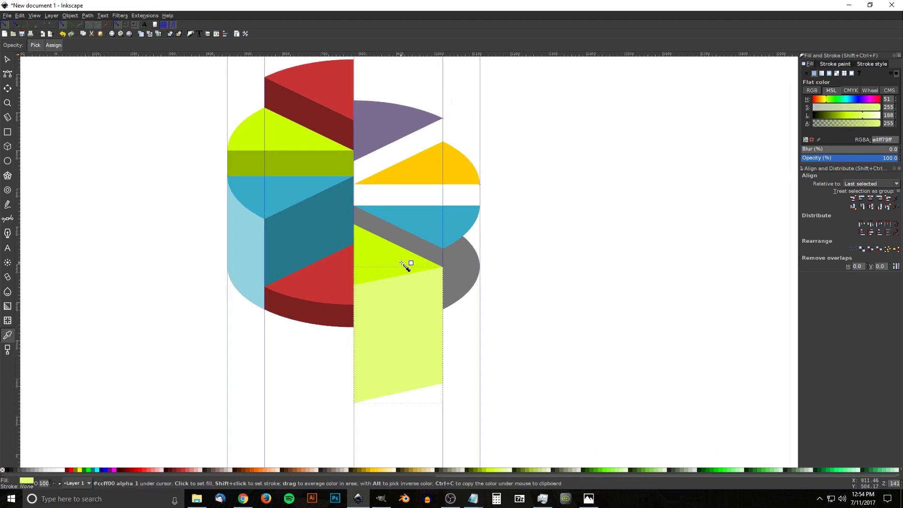
pyautogui.click(7, 60)
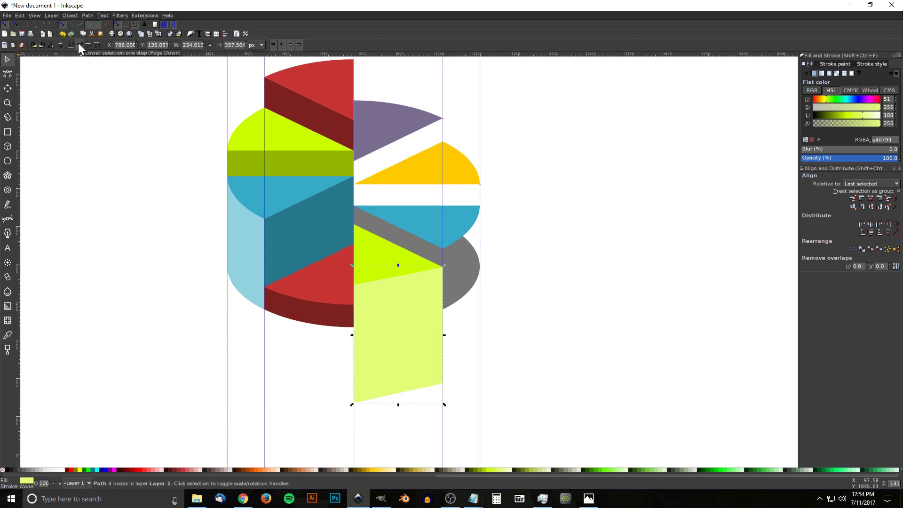
pyautogui.click(78, 43)
pyautogui.scroll(-1, 357, 253)
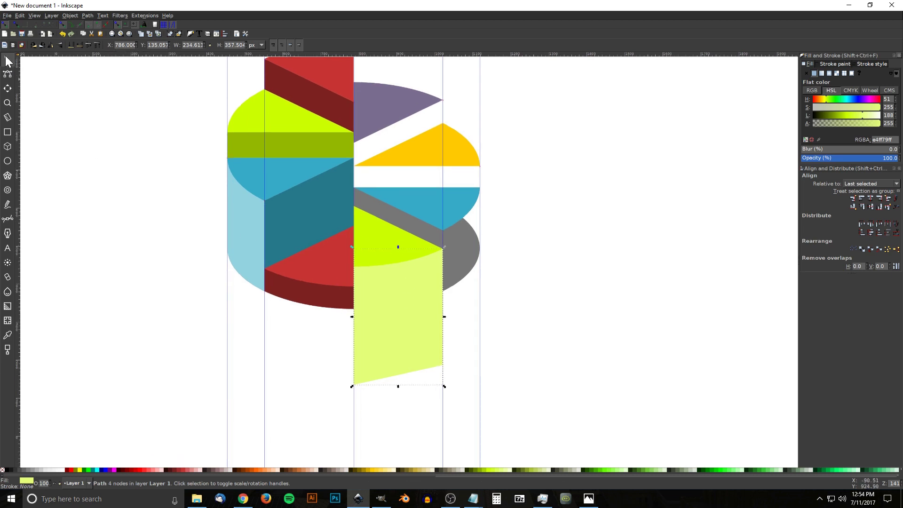
# Step: Duplicate the grey base ellipse, raise the copy to the top, and intersect it with the pale lime side wall
pyautogui.click(462, 250)
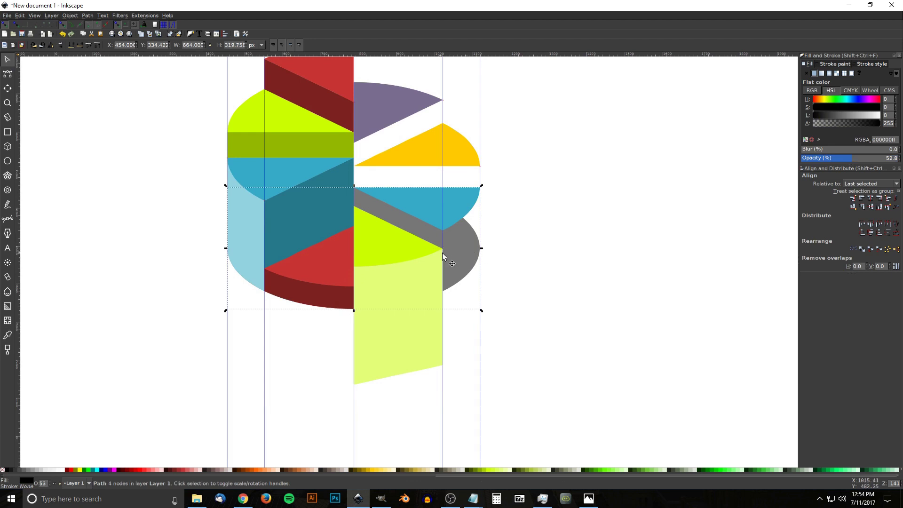
pyautogui.press('Home')
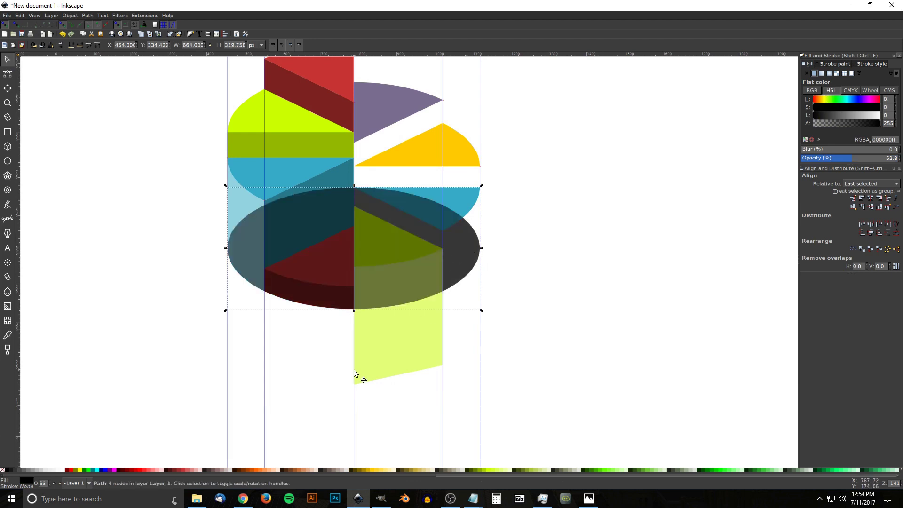
pyautogui.keyDown('shift'); pyautogui.click(410, 355); pyautogui.keyUp('shift')
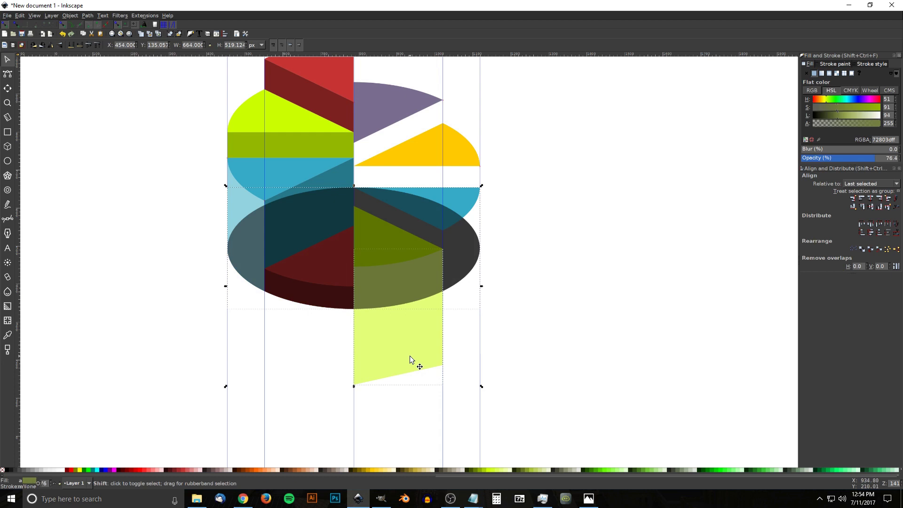
pyautogui.click(89, 15)
pyautogui.click(102, 71)
pyautogui.scroll(2, 253, 301)
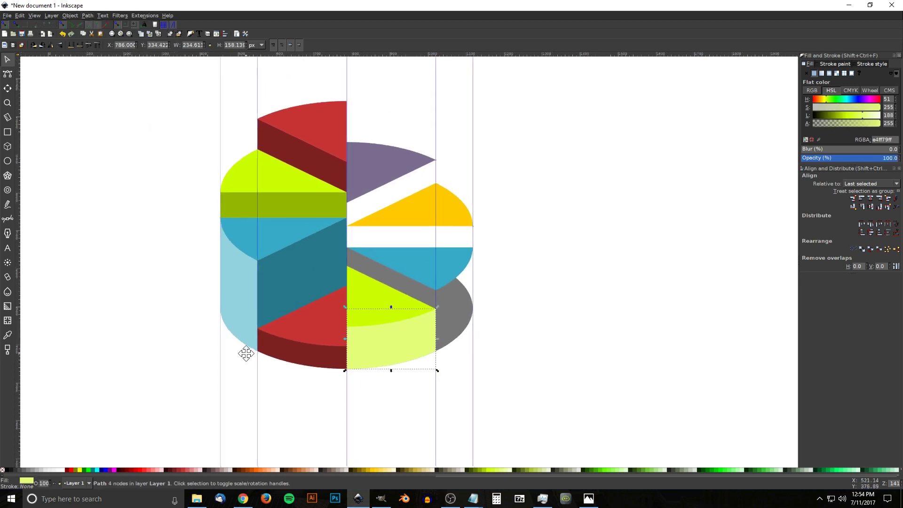
# Step: Darken the lower lime wedge to a4cc00 and apply the same colour to the upper lime wedge
pyautogui.click(369, 288)
pyautogui.moveTo(848, 116); pyautogui.dragTo(840, 114)
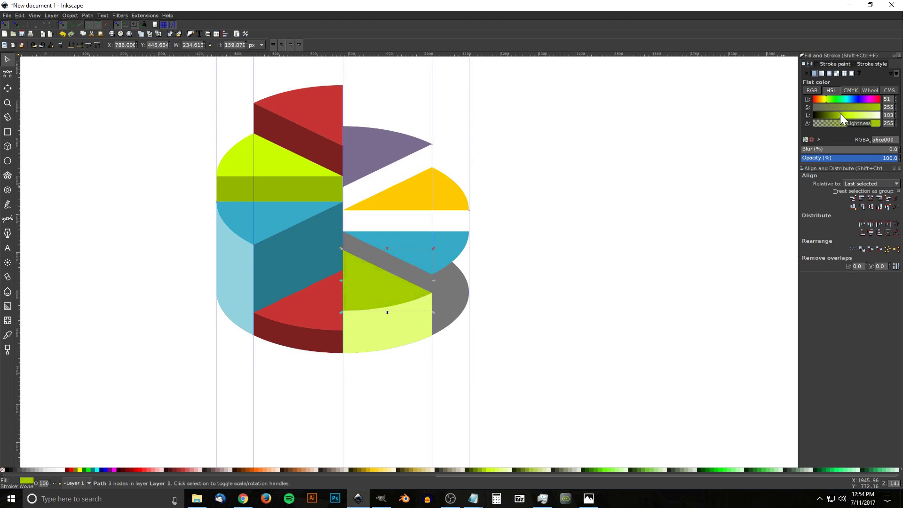
pyautogui.moveTo(588, 264); pyautogui.dragTo(593, 279)
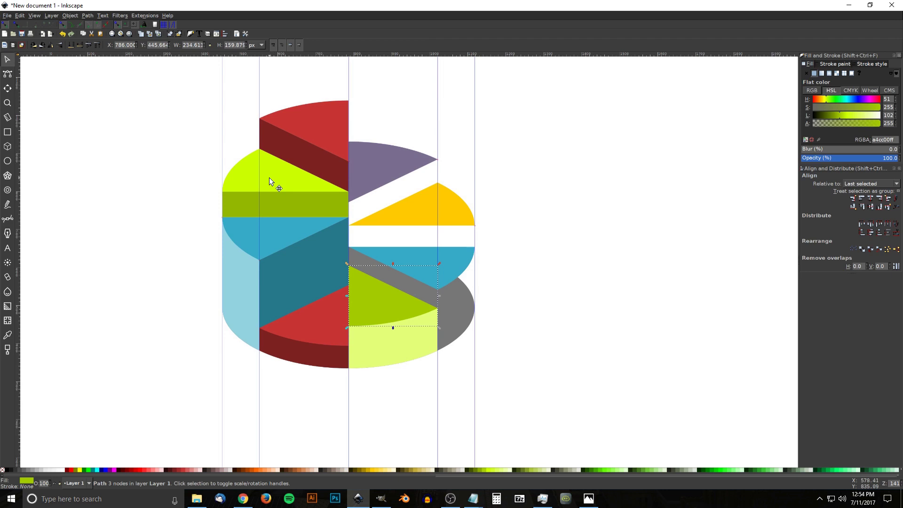
pyautogui.click(269, 177)
pyautogui.click(7, 335)
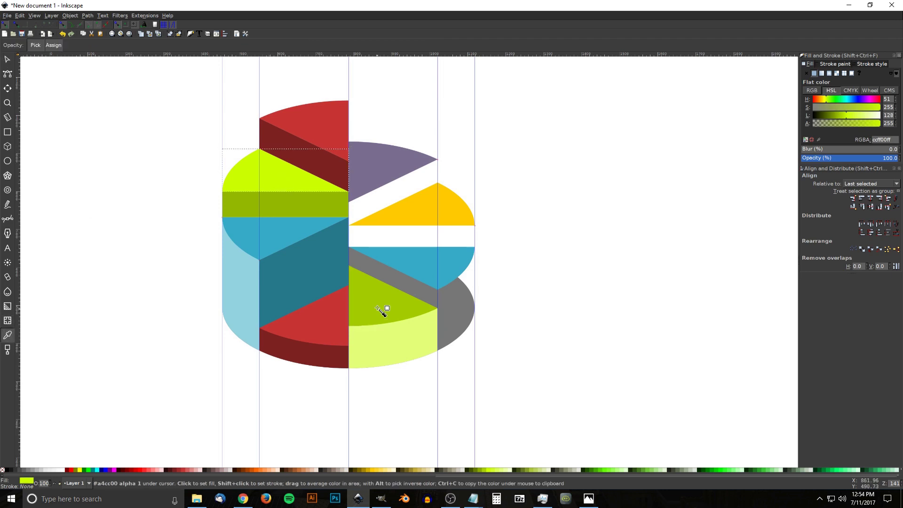
pyautogui.click(389, 304)
pyautogui.press('s')
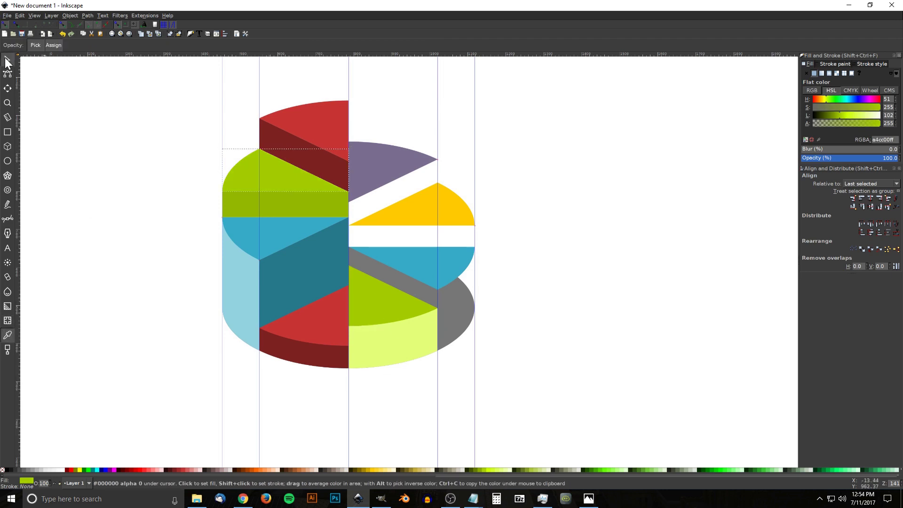
# Step: Darken the wall beneath the upper lime wedge to 668000
pyautogui.click(284, 202)
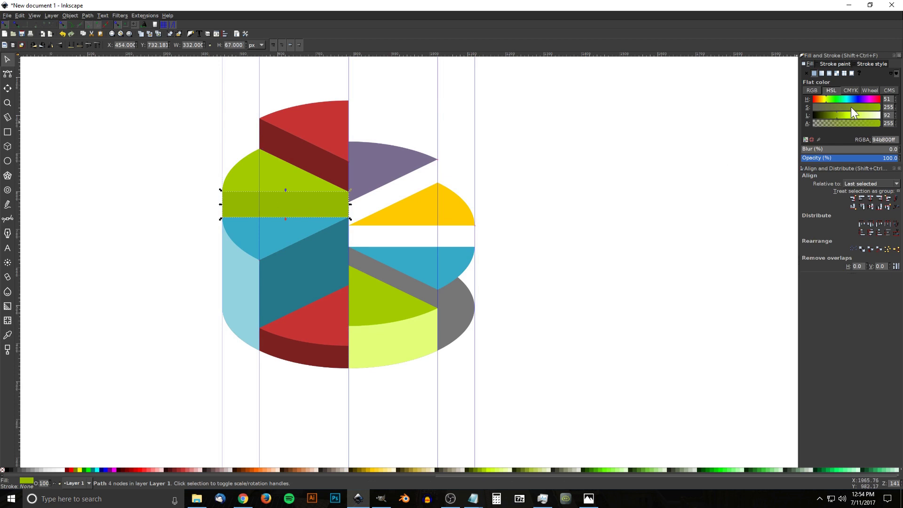
pyautogui.moveTo(837, 115); pyautogui.dragTo(830, 115)
pyautogui.scroll(1, 602, 236)
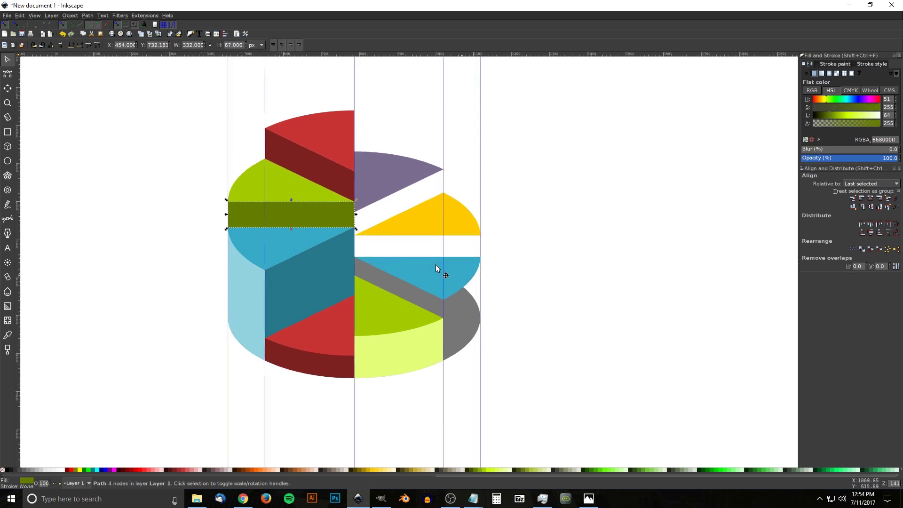
pyautogui.scroll(-3, 484, 312)
pyautogui.hscroll(3, 504, 292)
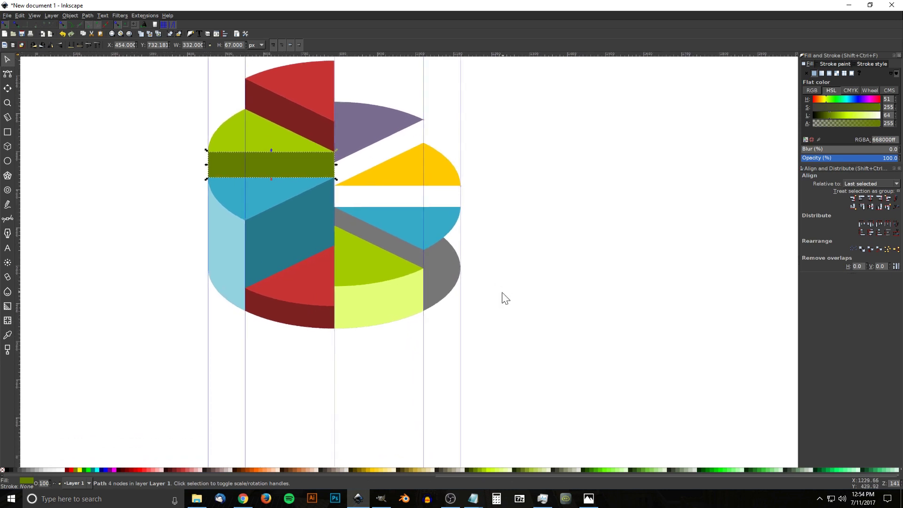
pyautogui.scroll(1, 289, 299)
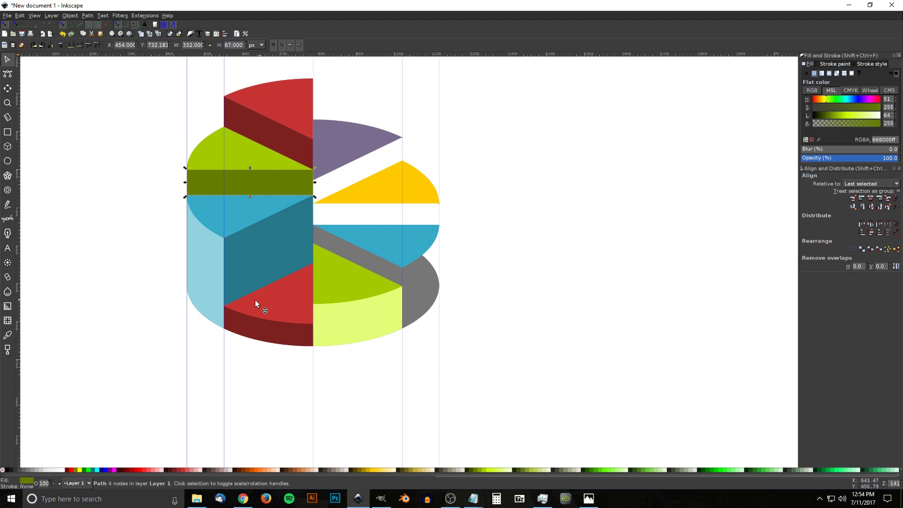
# Step: Duplicate the light blue outer wall, raise the copy to the top, and flip it horizontally
pyautogui.click(200, 256)
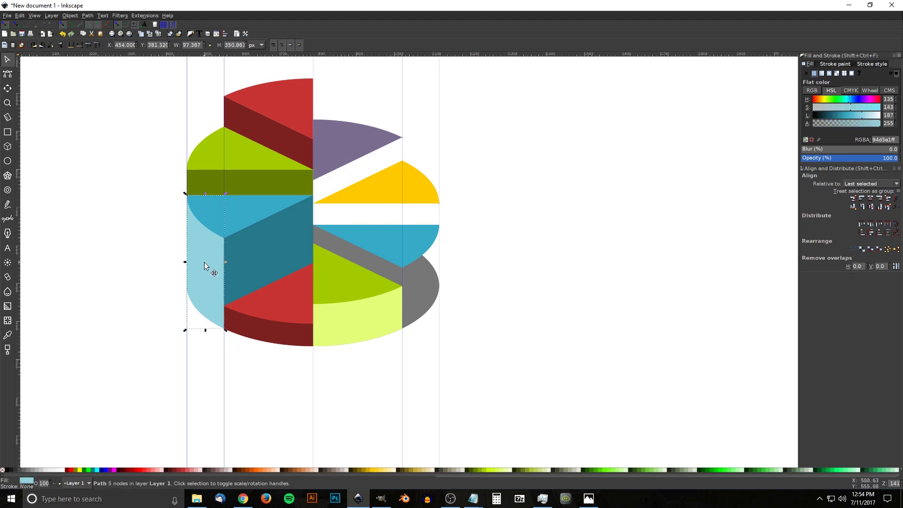
pyautogui.moveTo(204, 261); pyautogui.dragTo(159, 233)
pyautogui.hotkey('ctrl', 'z')
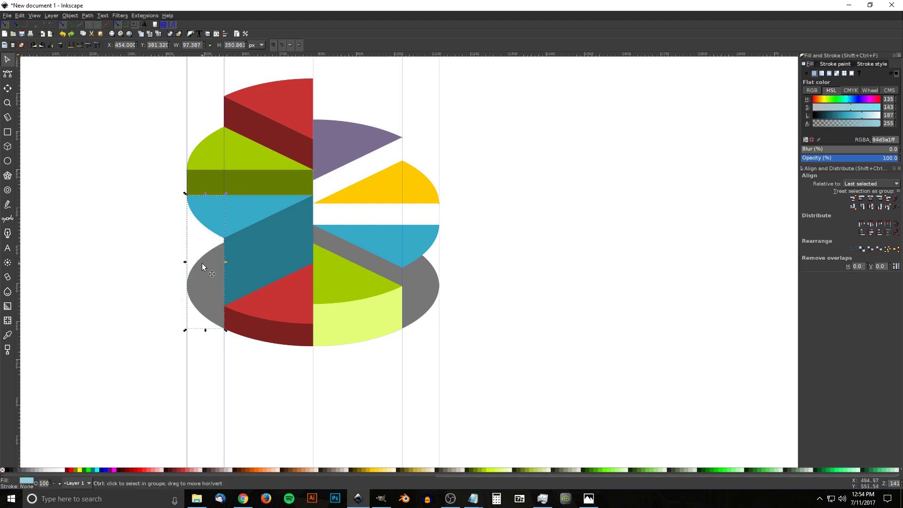
pyautogui.scroll(-1, 201, 264)
pyautogui.scroll(1, 202, 264)
pyautogui.press('Home')
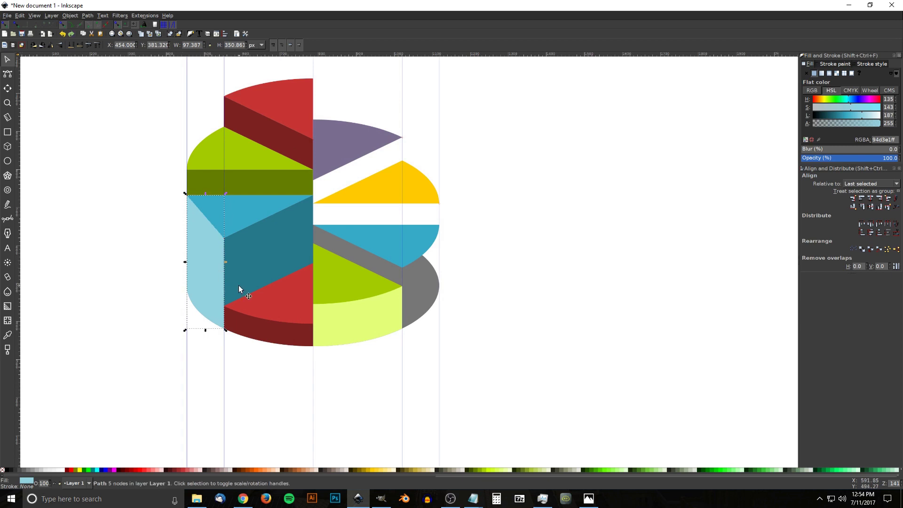
pyautogui.click(53, 49)
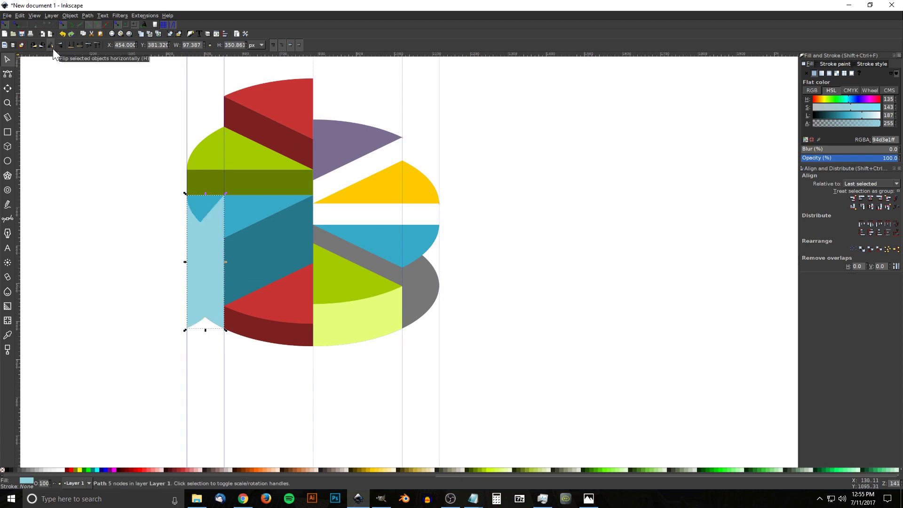
# Step: Align the right side of the flipped light blue wall with the right side of the grey base ellipse
pyautogui.keyDown('shift'); pyautogui.click(425, 284); pyautogui.keyUp('shift')
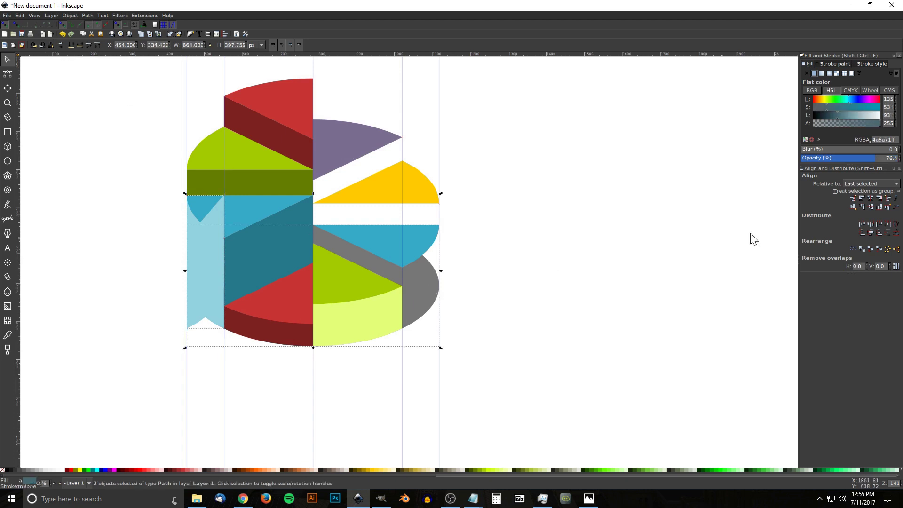
pyautogui.click(883, 201)
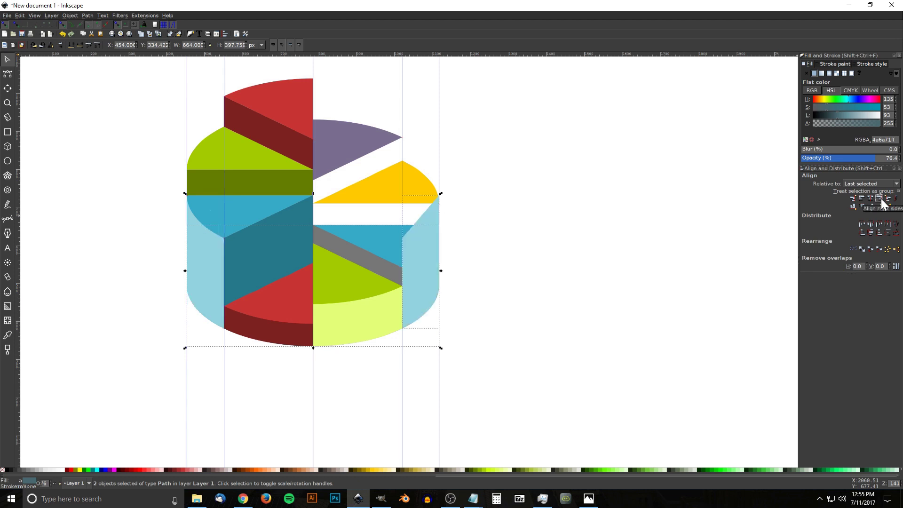
pyautogui.click(624, 168)
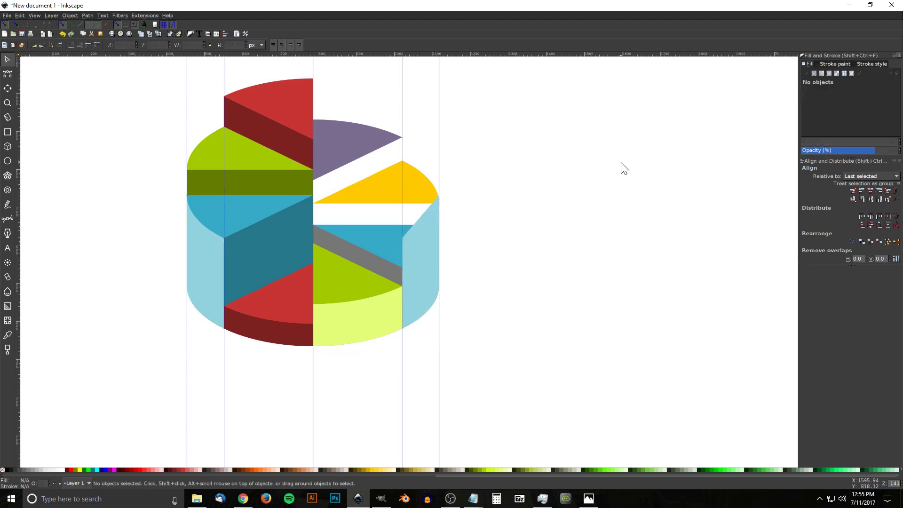
# Step: Move the flipped wall's top nodes down to the right-hand blue wedge's outer corners, and lower the wall behind that wedge
pyautogui.click(426, 237)
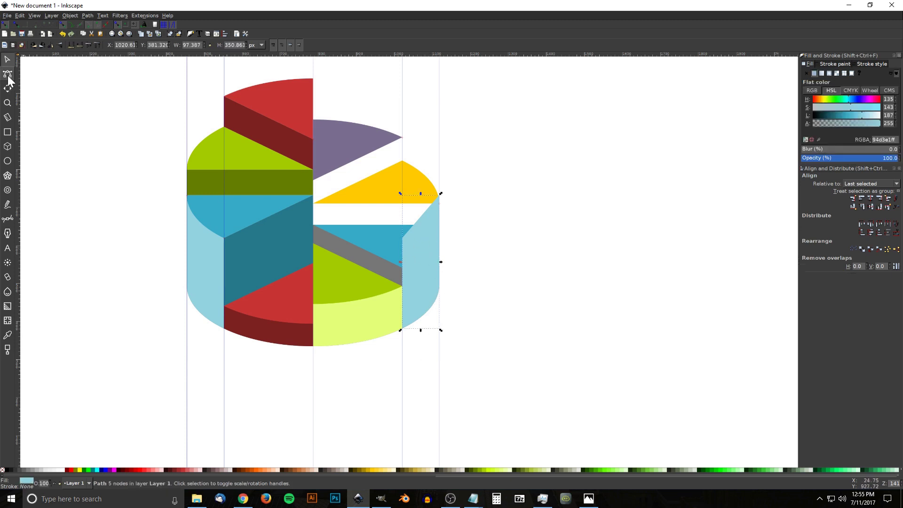
pyautogui.press('n')
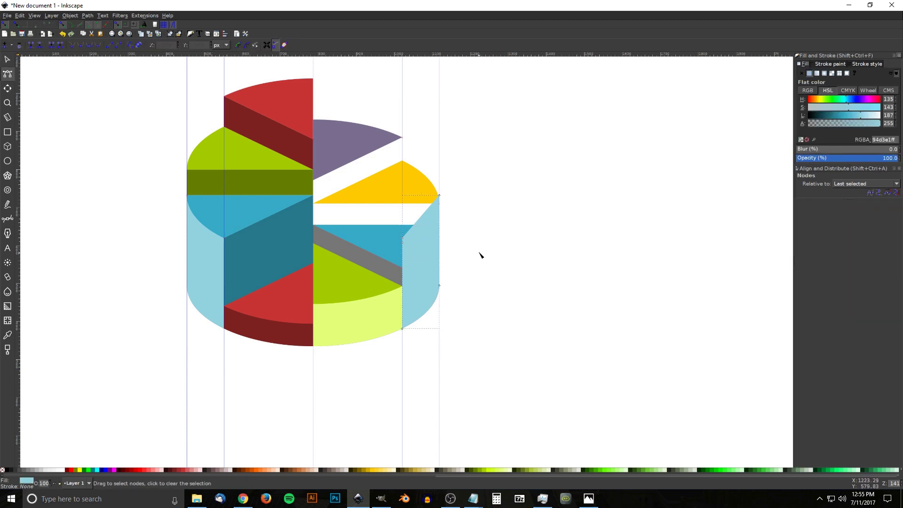
pyautogui.moveTo(483, 257)
pyautogui.mouseDown()
pyautogui.moveTo(436, 229)
pyautogui.moveTo(371, 147)
pyautogui.moveTo(480, 257)
pyautogui.mouseUp()
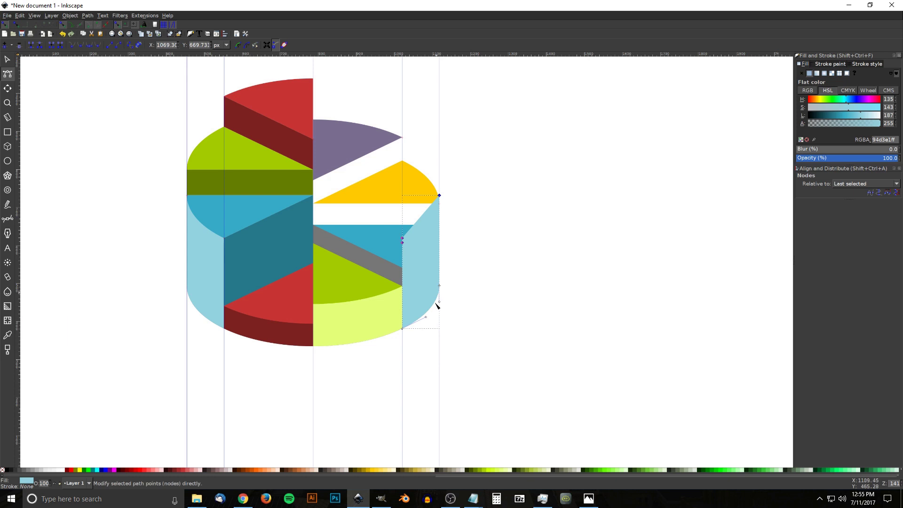
pyautogui.moveTo(468, 290); pyautogui.dragTo(421, 267)
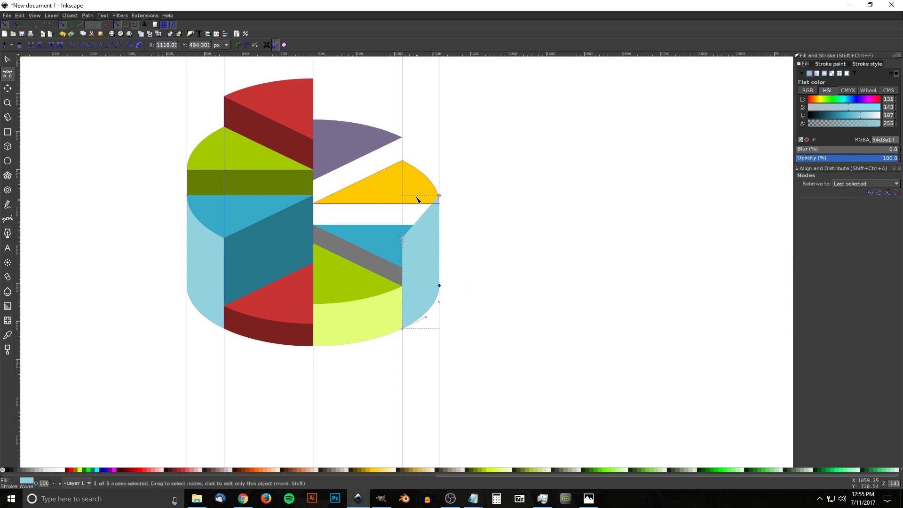
pyautogui.click(605, 208)
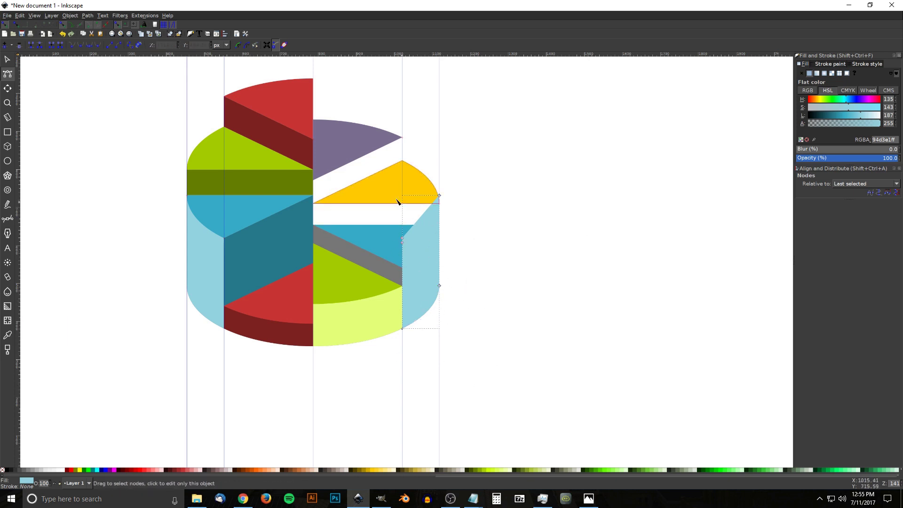
pyautogui.moveTo(513, 262); pyautogui.dragTo(372, 178)
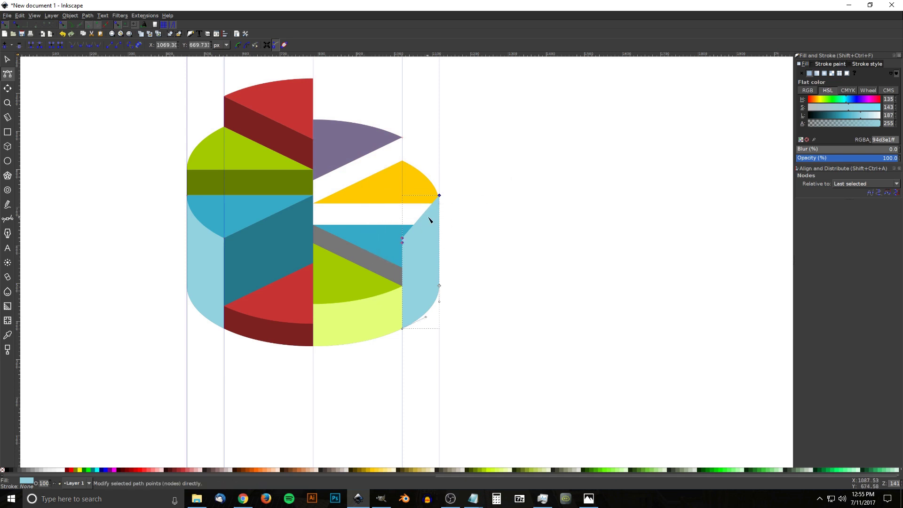
pyautogui.moveTo(403, 240); pyautogui.dragTo(405, 269)
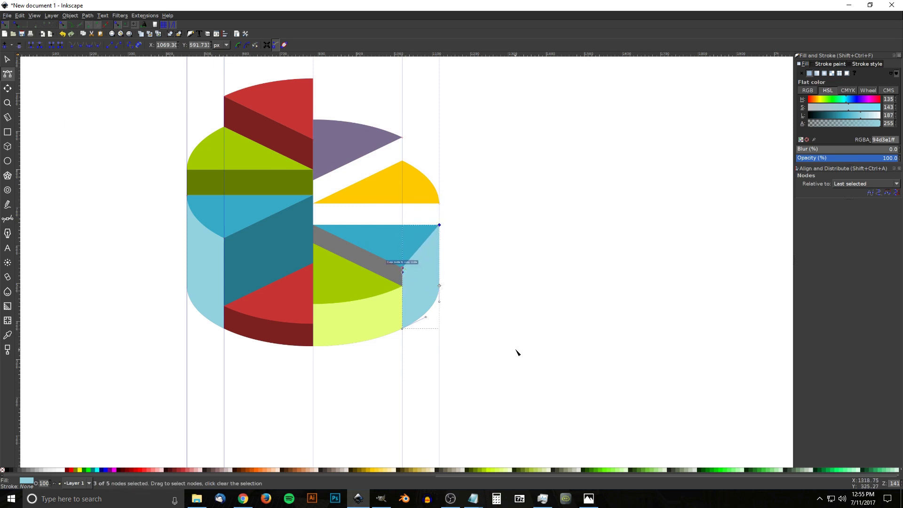
pyautogui.click(7, 59)
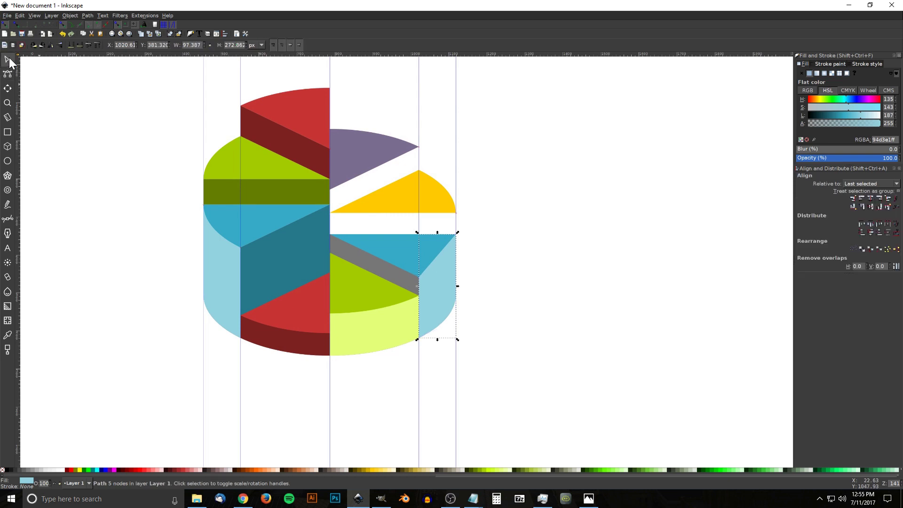
pyautogui.click(79, 47)
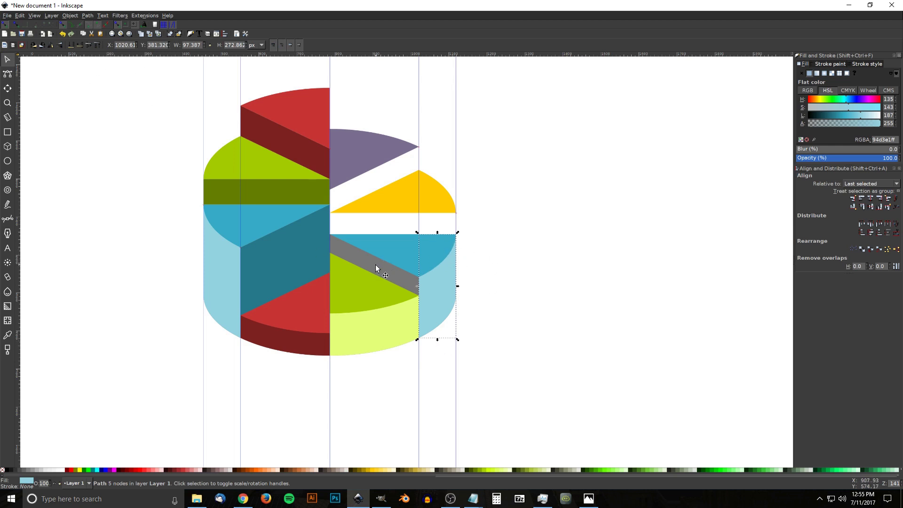
# Step: Delete the grey base ellipse from behind the chart
pyautogui.moveTo(372, 265); pyautogui.dragTo(697, 167)
pyautogui.press('Delete')
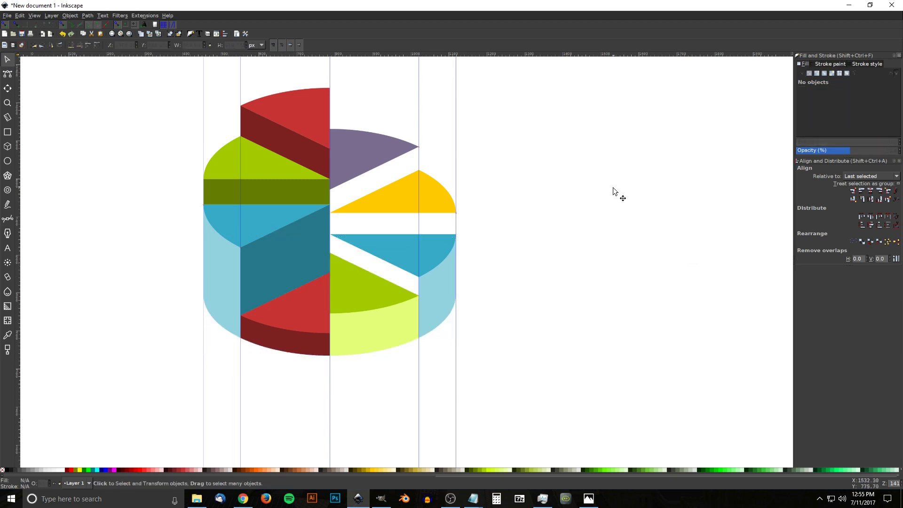
pyautogui.scroll(1, 613, 232)
pyautogui.scroll(1, 613, 233)
pyautogui.moveTo(623, 256); pyautogui.dragTo(638, 229)
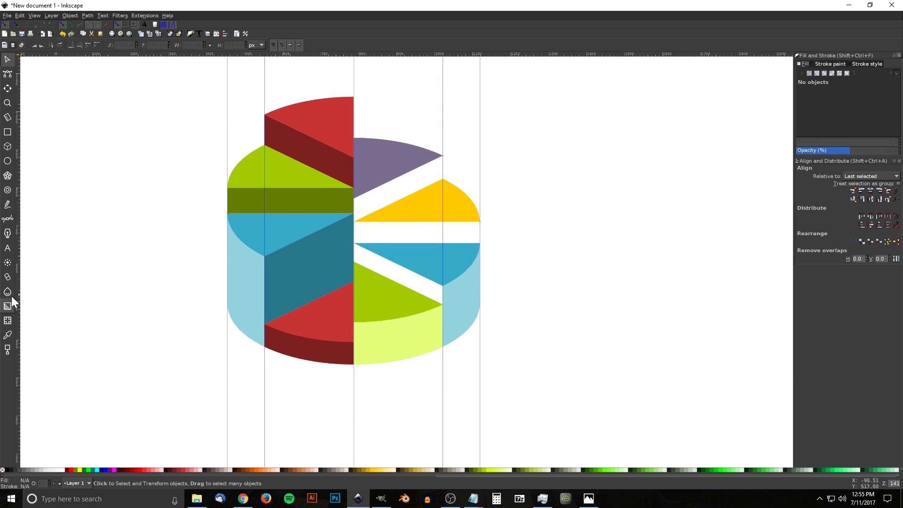
# Step: Draw a closed four-sided inner wall between the right-hand blue wedge's lower edge and the green wedge below it
pyautogui.click(8, 218)
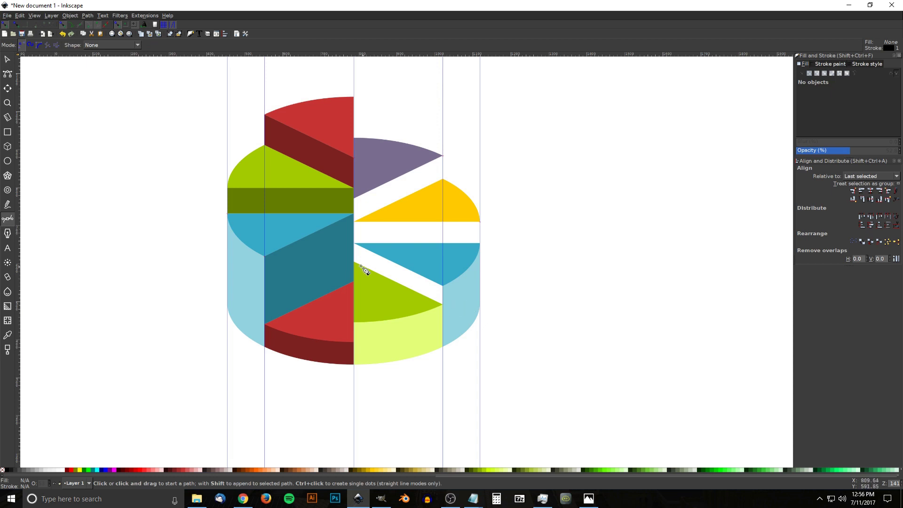
pyautogui.click(442, 304)
pyautogui.click(442, 286)
pyautogui.click(354, 243)
pyautogui.click(355, 264)
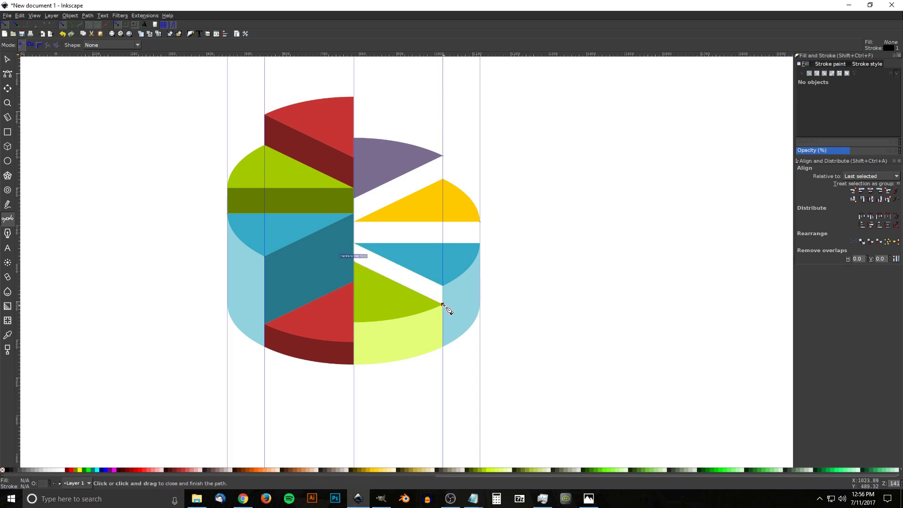
pyautogui.click(443, 306)
# Step: Fill the new wall with the left blue inner wall's colour, darken it to lightness 65, and remove its outline
pyautogui.click(8, 335)
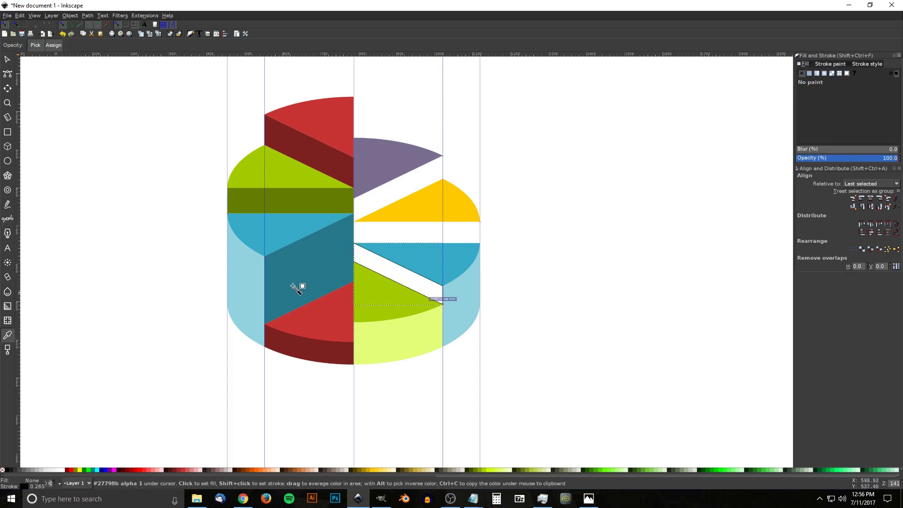
pyautogui.click(311, 261)
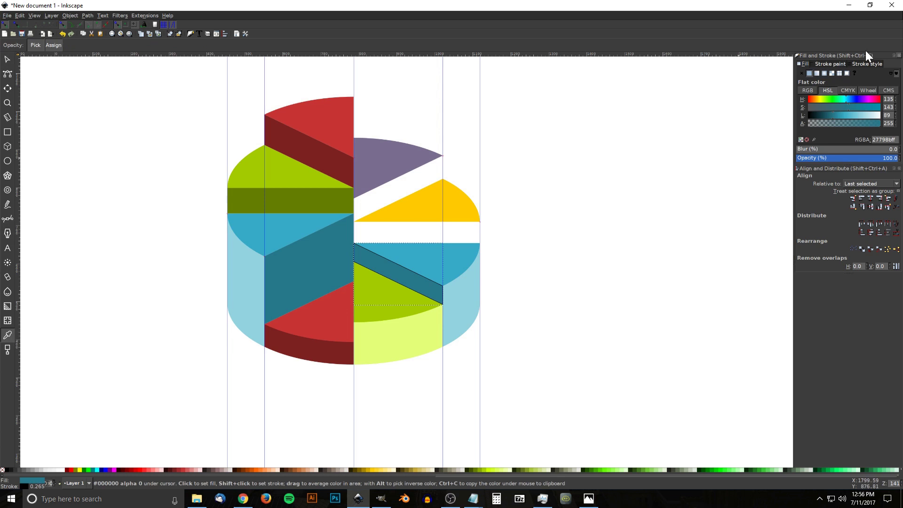
pyautogui.click(826, 113)
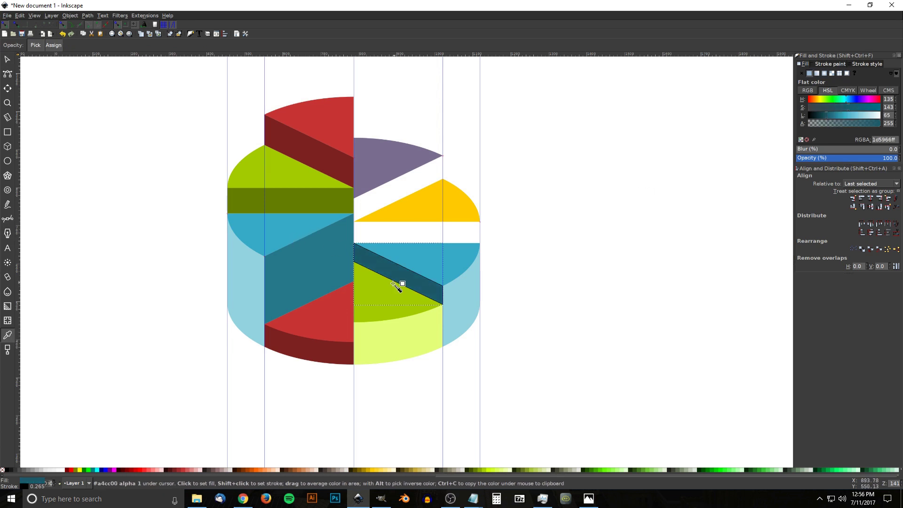
pyautogui.keyDown('shift'); pyautogui.click(3, 470); pyautogui.keyUp('shift')
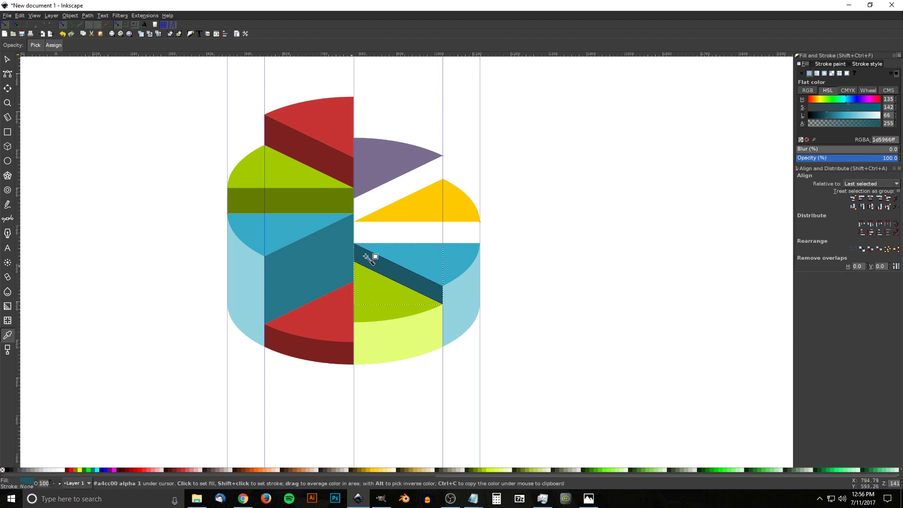
# Step: Draw a closed rectangular wall between the yellow wedge's straight lower edge and the right-hand blue wedge
pyautogui.scroll(2, 336, 294)
pyautogui.hscroll(2, 337, 294)
pyautogui.hscroll(-3, 389, 288)
pyautogui.scroll(-1, 451, 221)
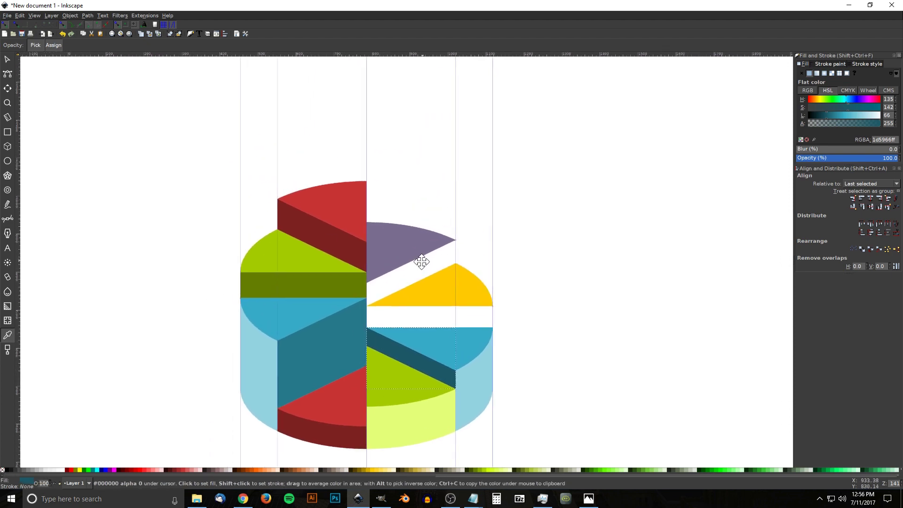
pyautogui.hscroll(1, 425, 216)
pyautogui.hscroll(1, 475, 249)
pyautogui.scroll(-1, 471, 243)
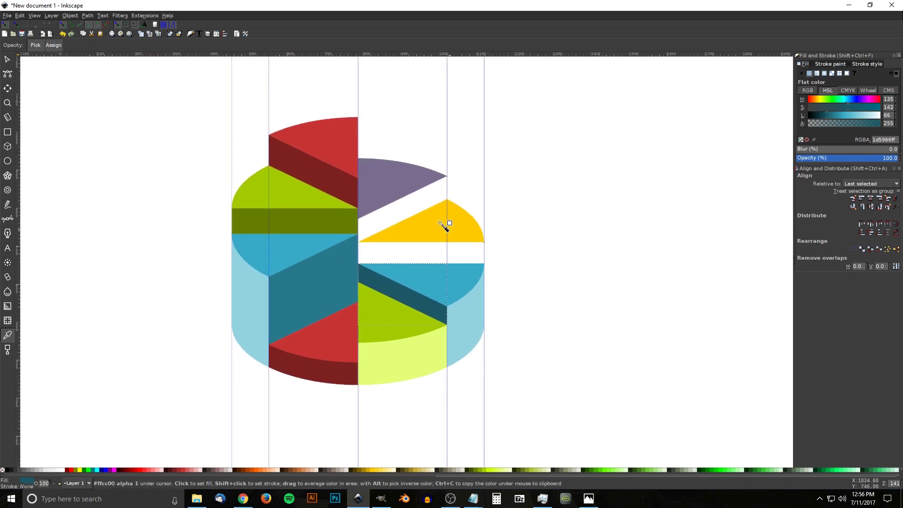
pyautogui.click(3, 220)
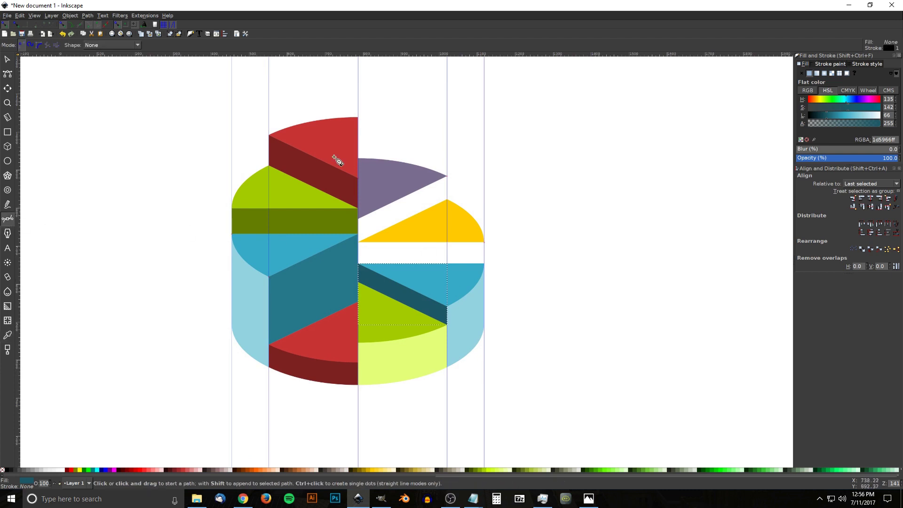
pyautogui.scroll(1, 446, 305)
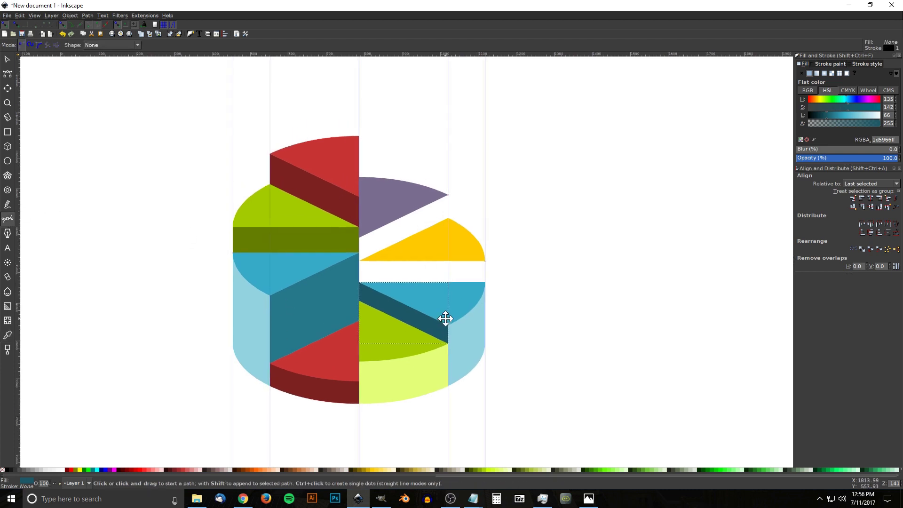
pyautogui.click(485, 282)
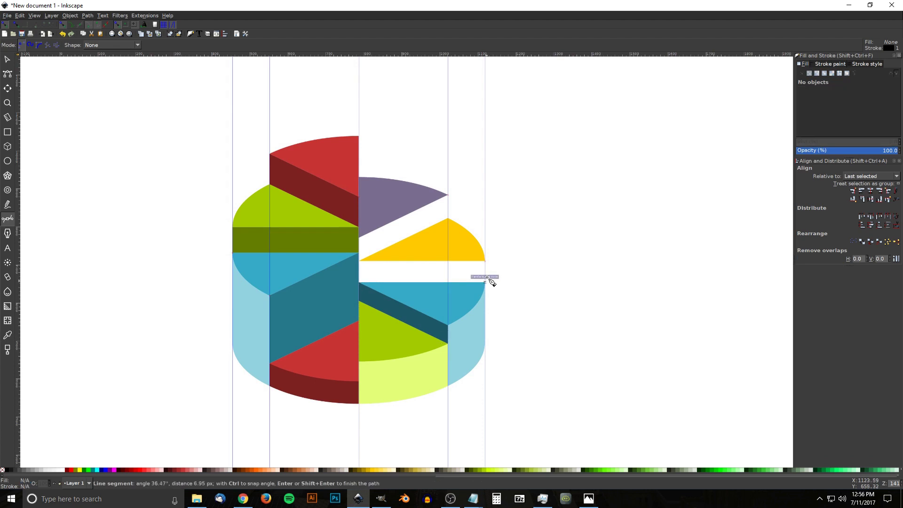
pyautogui.click(485, 261)
pyautogui.click(359, 261)
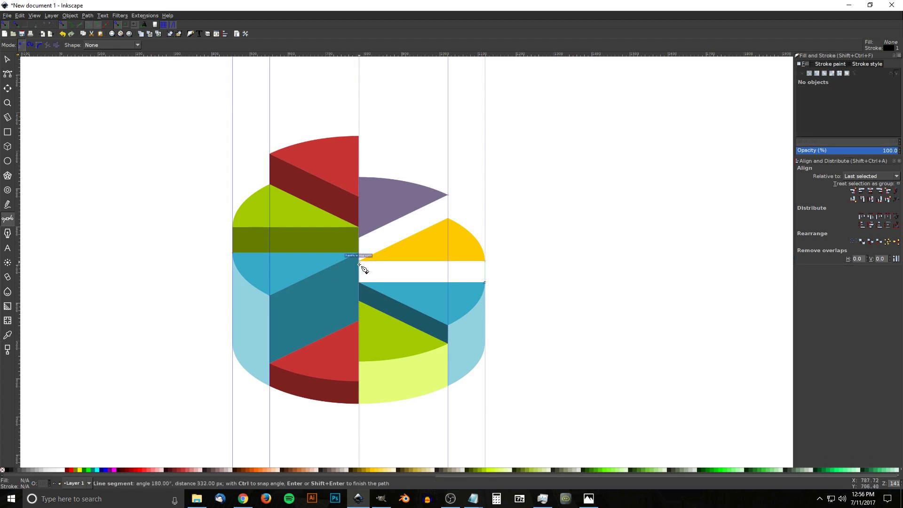
pyautogui.click(359, 282)
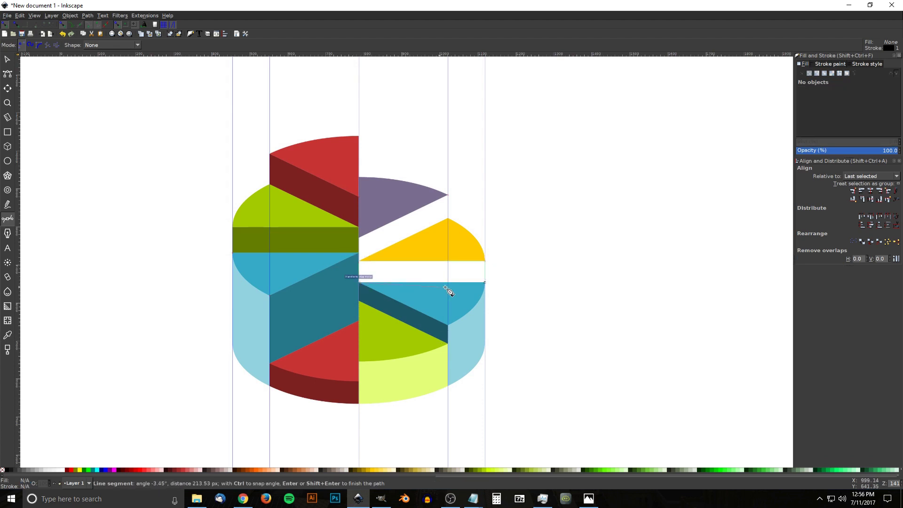
pyautogui.click(485, 282)
# Step: Fill the wall below the yellow wedge with the wedge's yellow, shift its hue to 21 for orange, and remove its outline
pyautogui.click(8, 336)
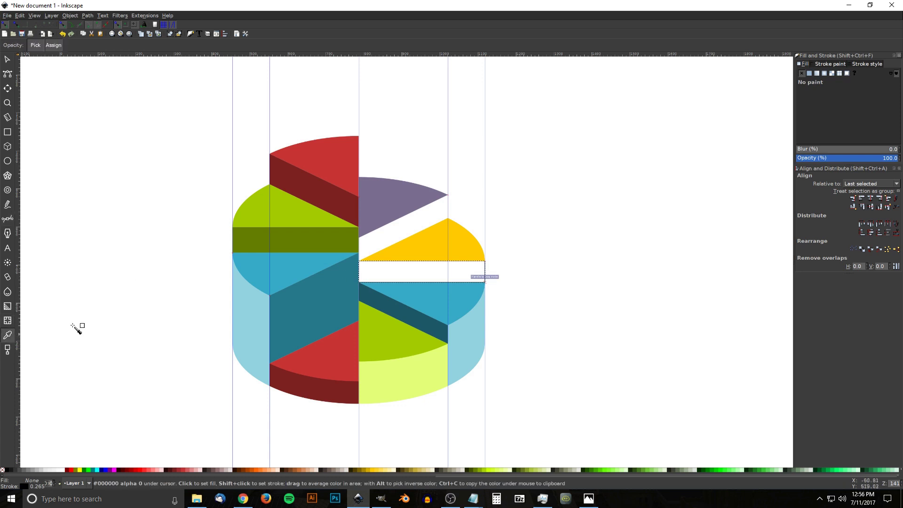
pyautogui.moveTo(423, 246); pyautogui.dragTo(431, 250)
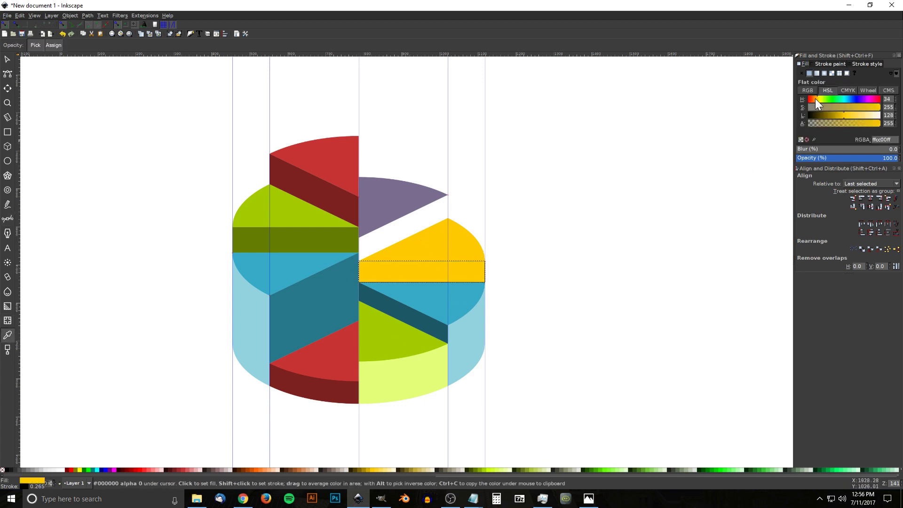
pyautogui.moveTo(817, 99); pyautogui.dragTo(814, 99)
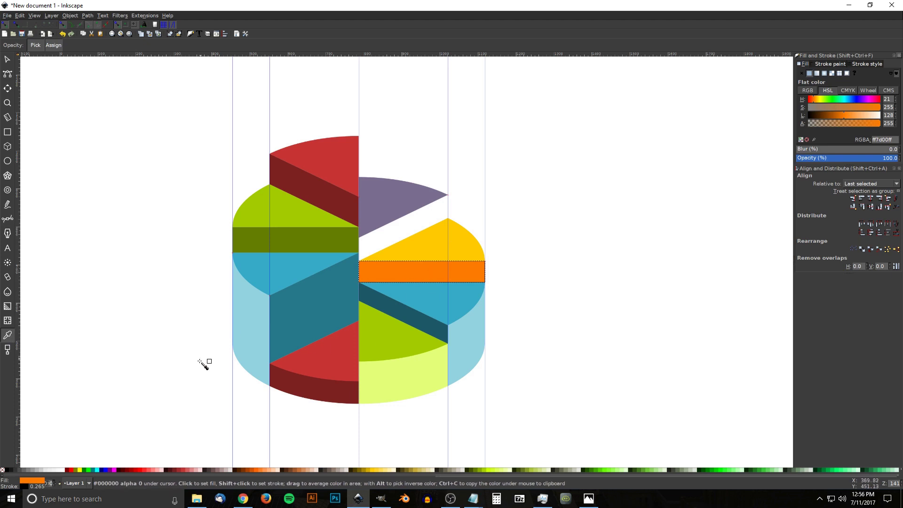
pyautogui.keyDown('shift'); pyautogui.click(2, 469); pyautogui.keyUp('shift')
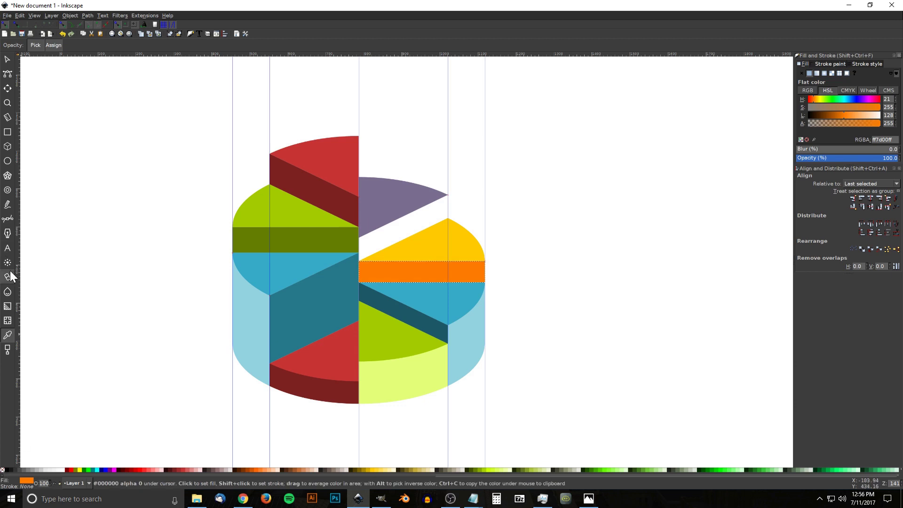
# Step: Draw a closed four-sided wall between the purple wedge's slanted lower edge and the yellow wedge
pyautogui.click(8, 220)
pyautogui.press('Escape')
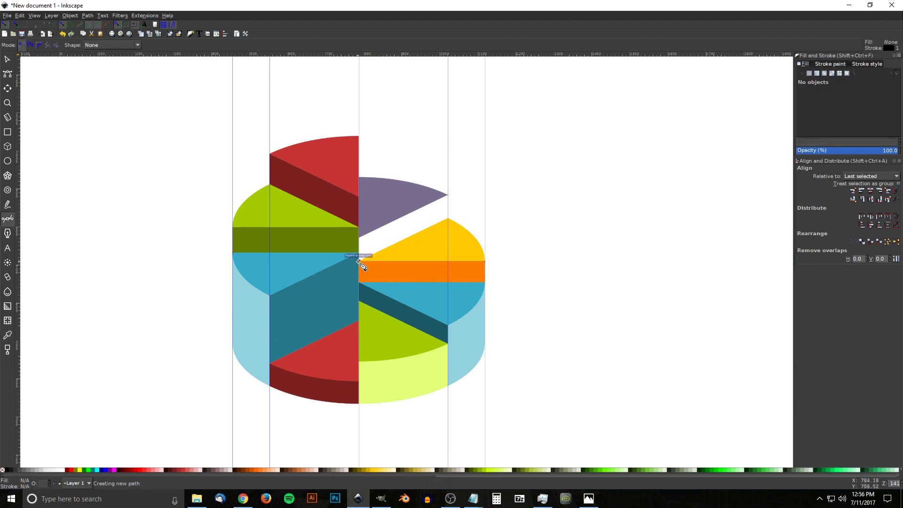
pyautogui.click(358, 238)
pyautogui.click(448, 195)
pyautogui.click(448, 218)
pyautogui.click(357, 262)
# Step: Fill the wall below the purple wedge with the wedge's purple, darken it to lightness 77, and remove its outline
pyautogui.click(8, 334)
pyautogui.moveTo(385, 193); pyautogui.dragTo(392, 195)
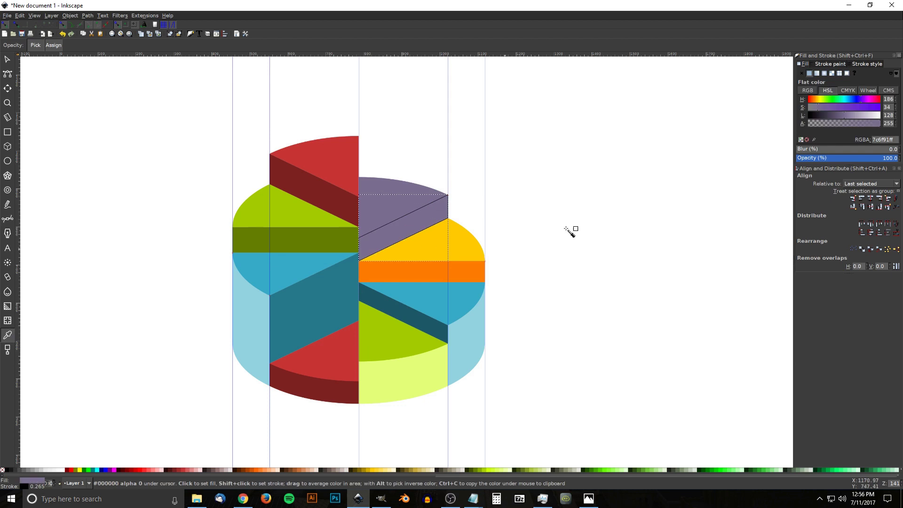
pyautogui.moveTo(843, 114); pyautogui.dragTo(830, 114)
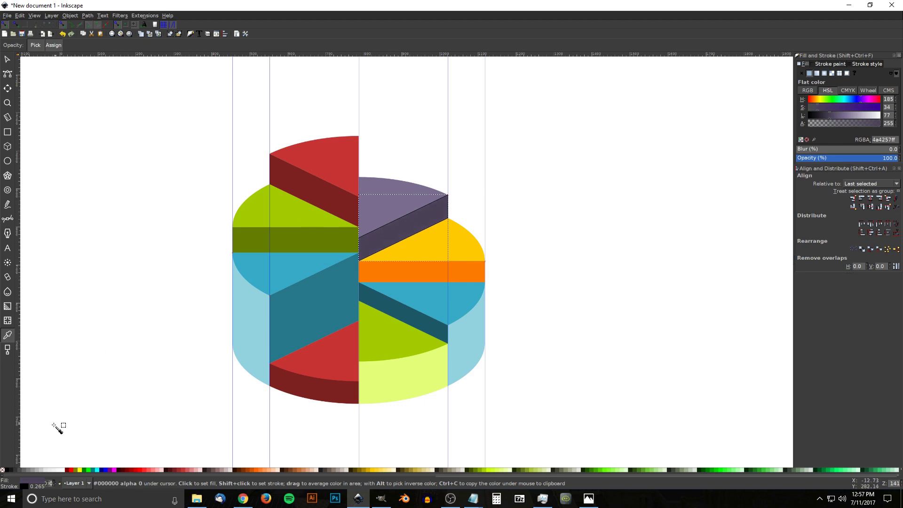
pyautogui.hscroll(-2, 500, 246)
pyautogui.scroll(-1, 456, 238)
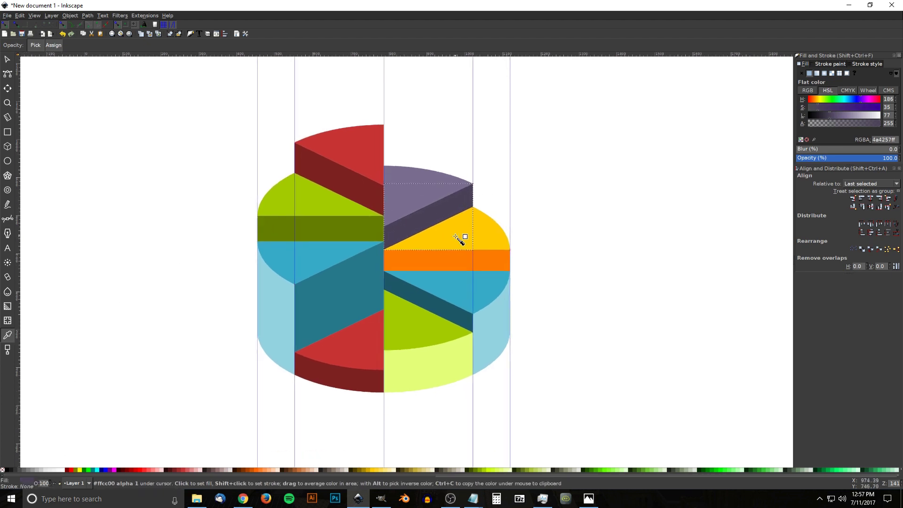
# Step: Deselect the purple wall and hide the guides
pyautogui.click(7, 60)
pyautogui.scroll(-2, 373, 233)
pyautogui.hscroll(2, 373, 233)
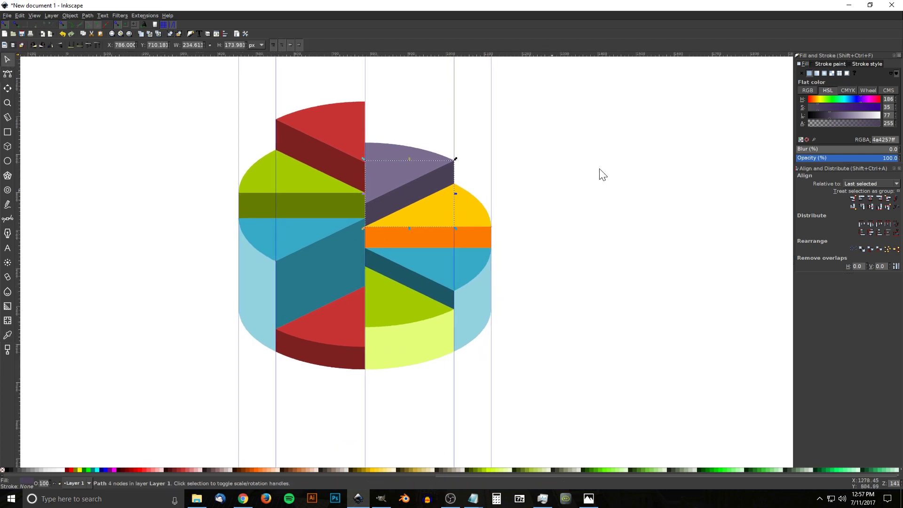
pyautogui.click(629, 192)
pyautogui.scroll(3, 626, 212)
pyautogui.scroll(-3, 620, 221)
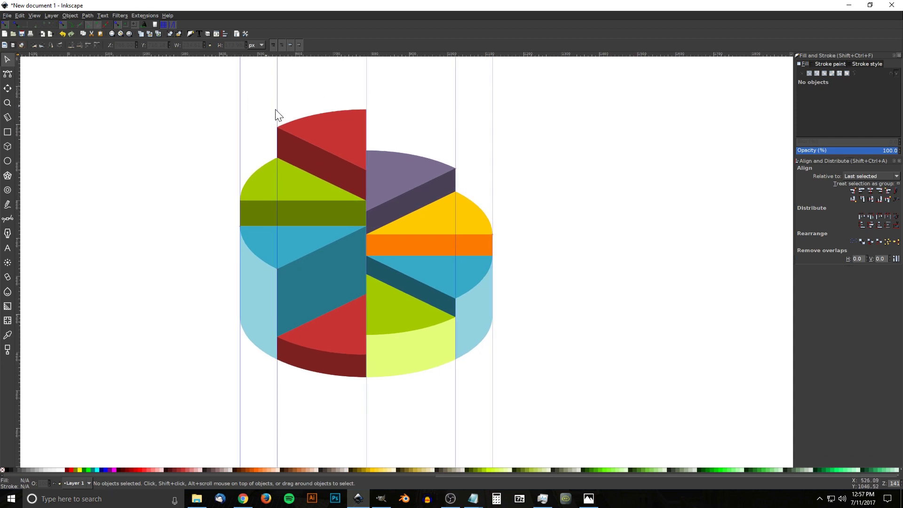
pyautogui.click(35, 15)
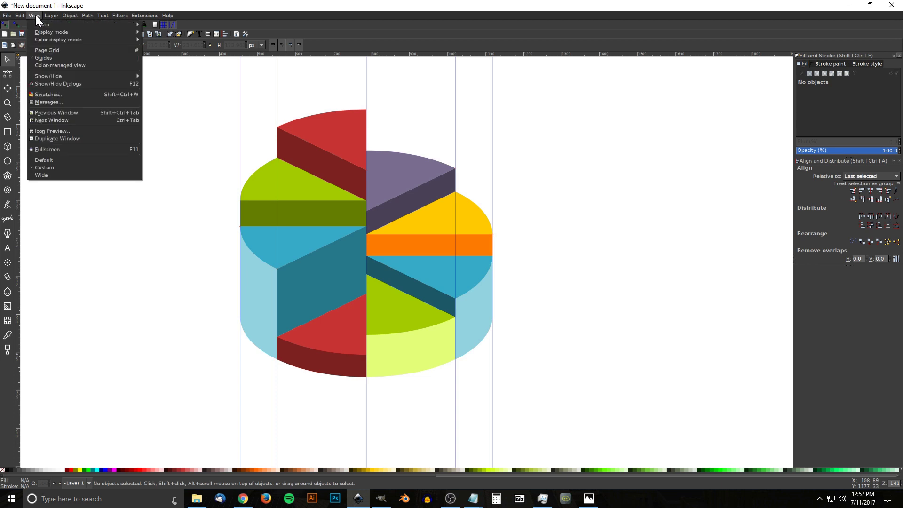
pyautogui.click(42, 61)
pyautogui.moveTo(433, 292); pyautogui.dragTo(520, 361)
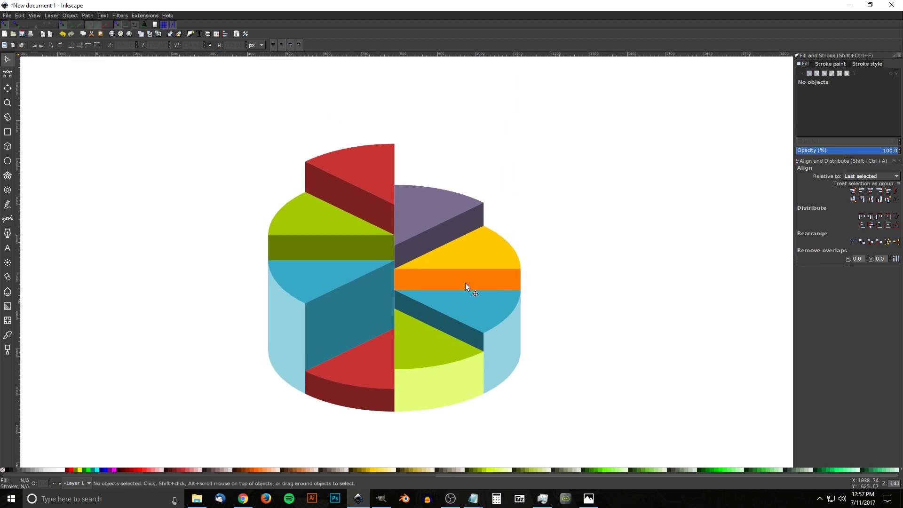
# Step: Group all the pie chart pieces and scale the group down proportionally to about 231 px wide
pyautogui.moveTo(615, 441)
pyautogui.mouseDown()
pyautogui.moveTo(254, 202)
pyautogui.moveTo(147, 98)
pyautogui.mouseUp()
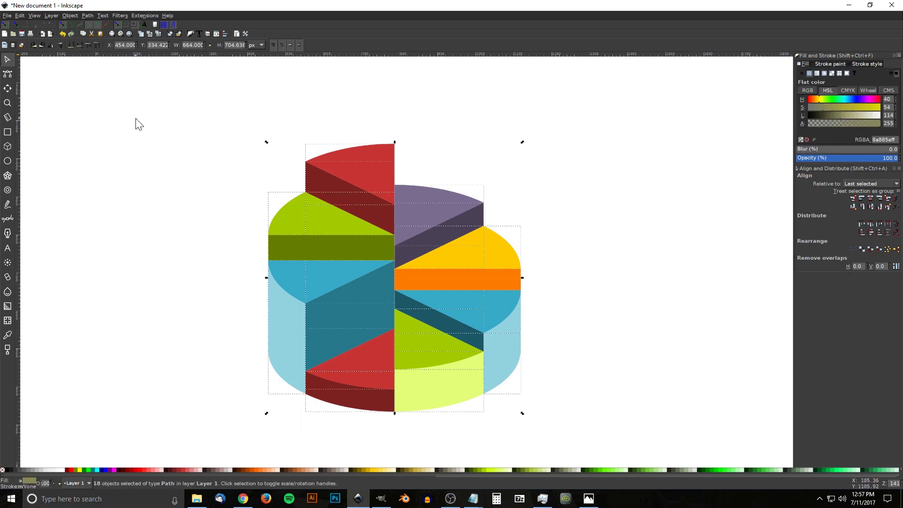
pyautogui.click(167, 35)
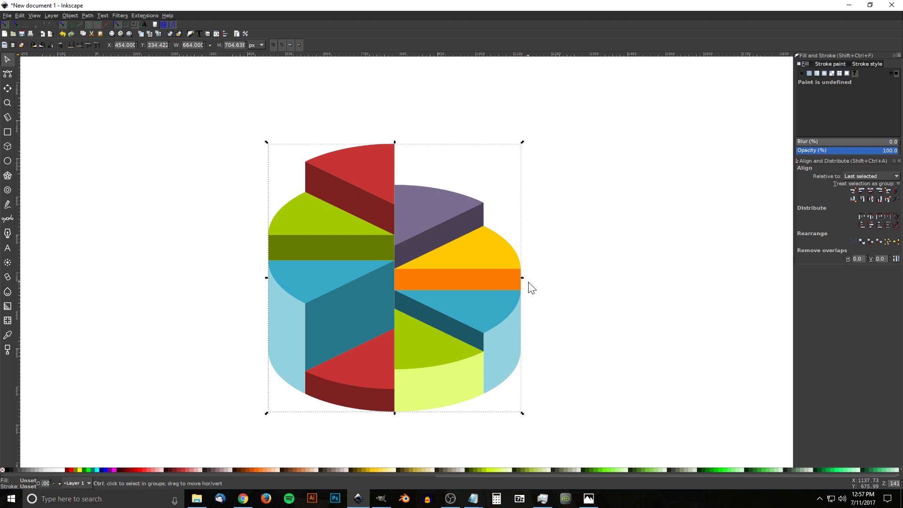
pyautogui.moveTo(521, 278); pyautogui.dragTo(436, 283)
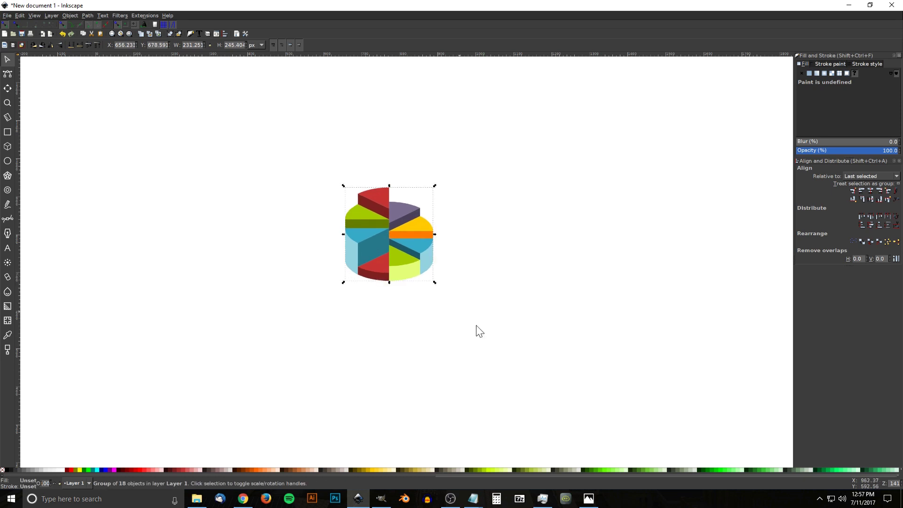
# Step: Check thumbnail.png in Photos, return to Inkscape, and place a duplicate of the chart group at 40.7% opacity slightly lower and behind the original
pyautogui.click(593, 501)
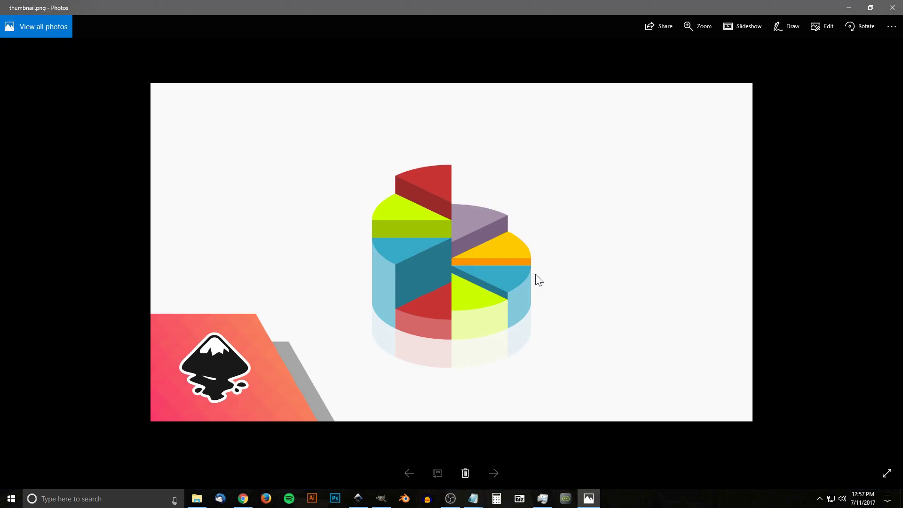
pyautogui.click(359, 499)
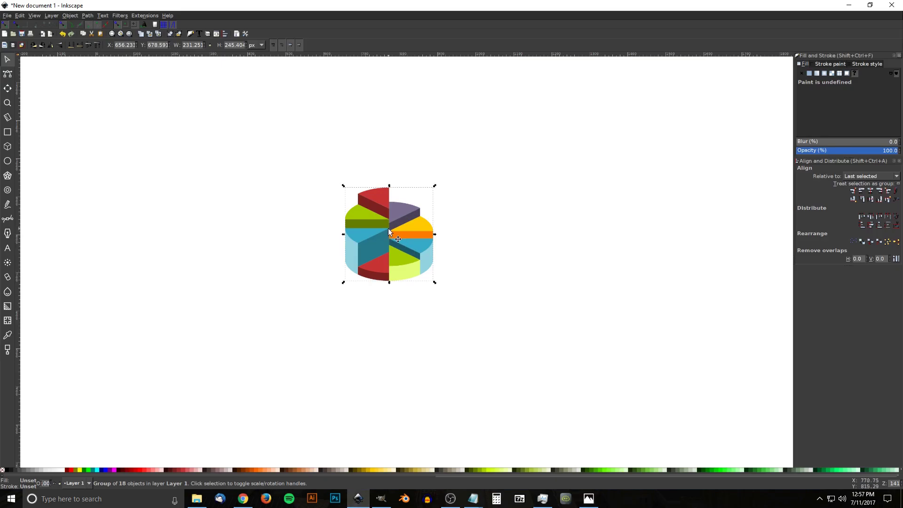
pyautogui.hotkey('ctrl', 'z')
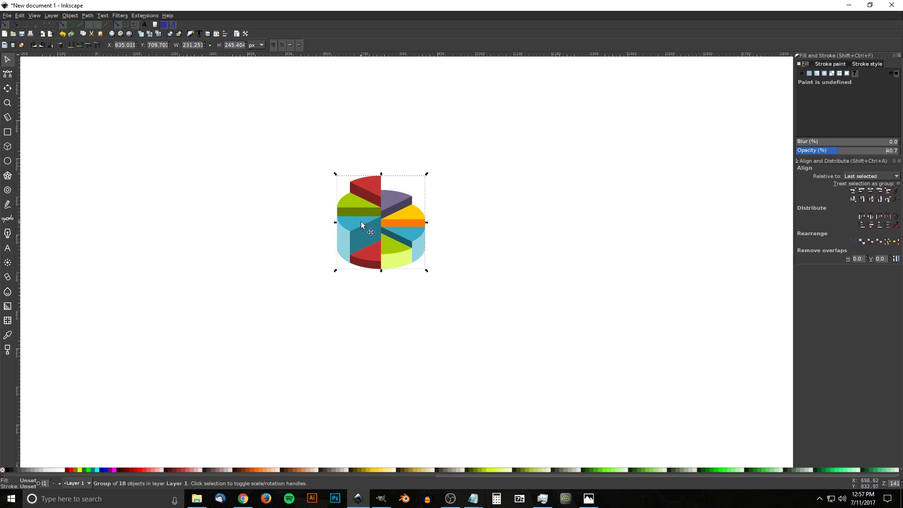
pyautogui.moveTo(381, 206)
pyautogui.mouseDown()
pyautogui.moveTo(382, 229)
pyautogui.moveTo(382, 221)
pyautogui.mouseUp()
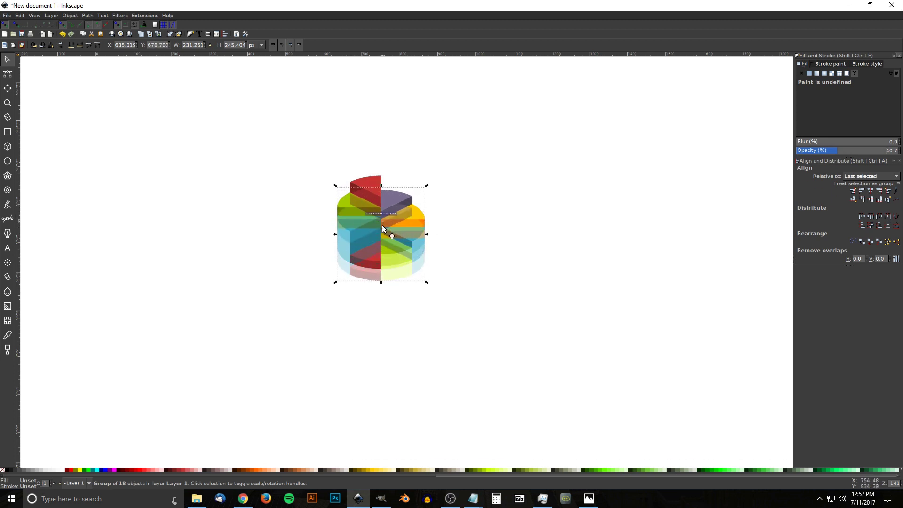
pyautogui.click(70, 46)
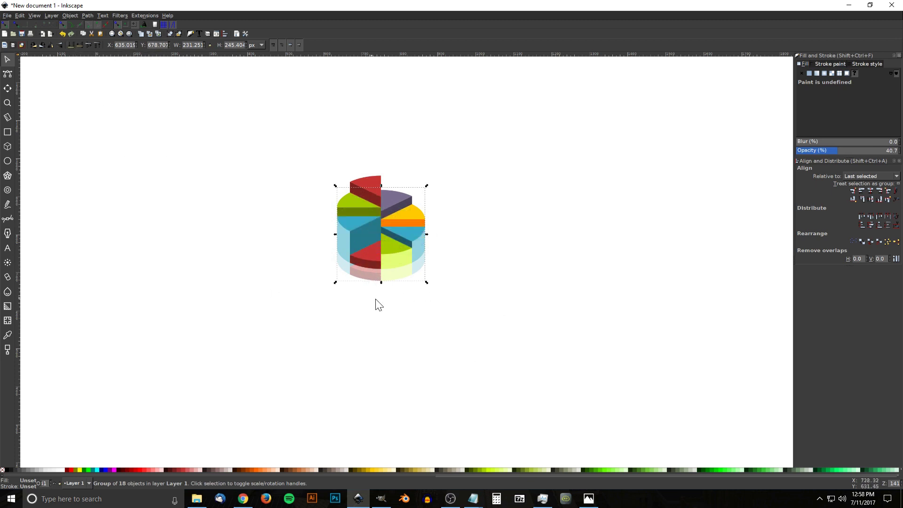
# Step: Move the faded copy up so its lower red wedge's outer corner meets the bottom corner of the original's dark red wall
pyautogui.scroll(5, 377, 281)
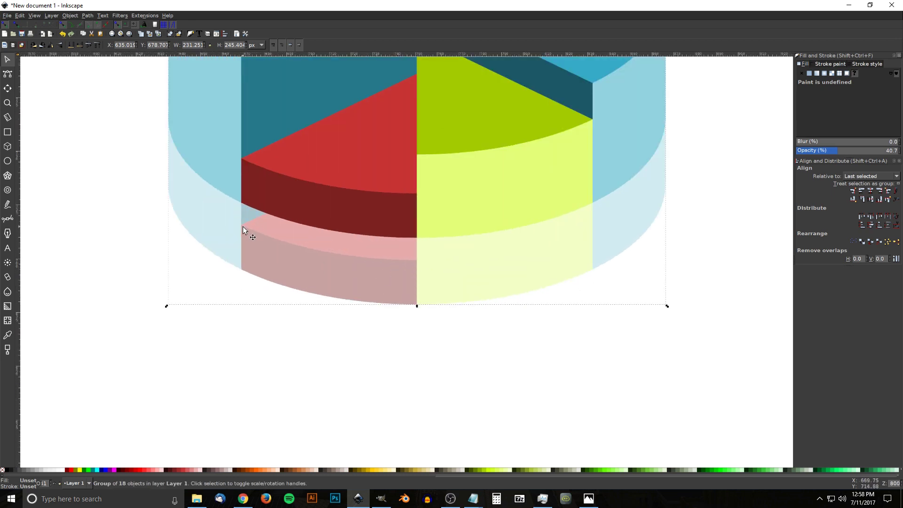
pyautogui.moveTo(242, 224); pyautogui.dragTo(242, 205)
pyautogui.scroll(-2, 382, 360)
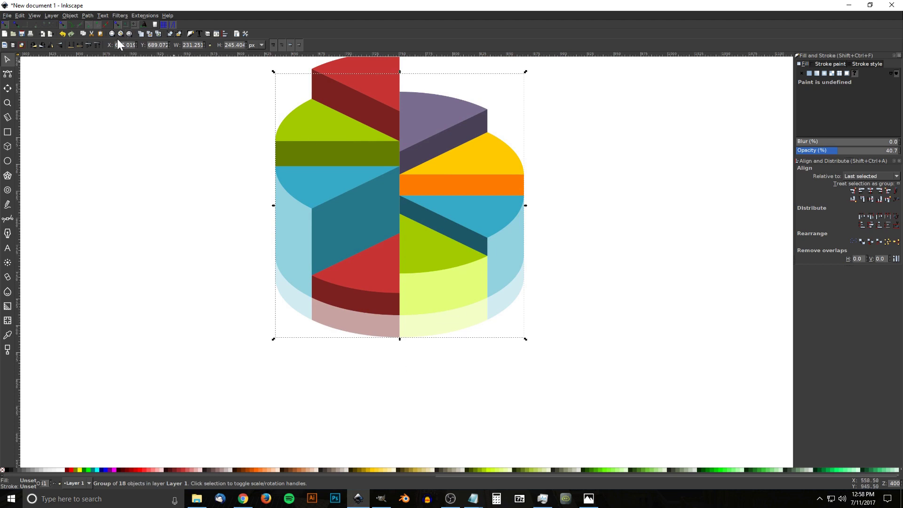
# Step: Ungroup the faded copy of the chart and set the opacity of its pieces to 42.6%
pyautogui.click(178, 36)
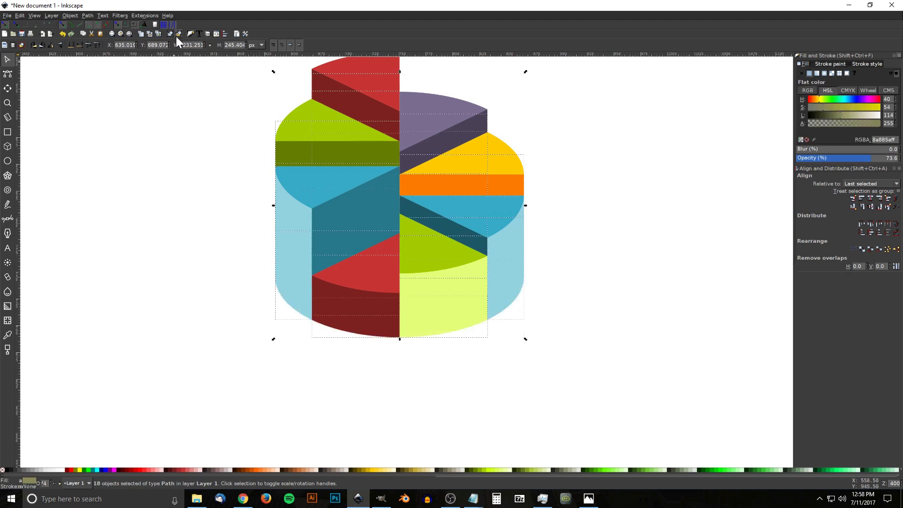
pyautogui.moveTo(853, 160); pyautogui.dragTo(840, 162)
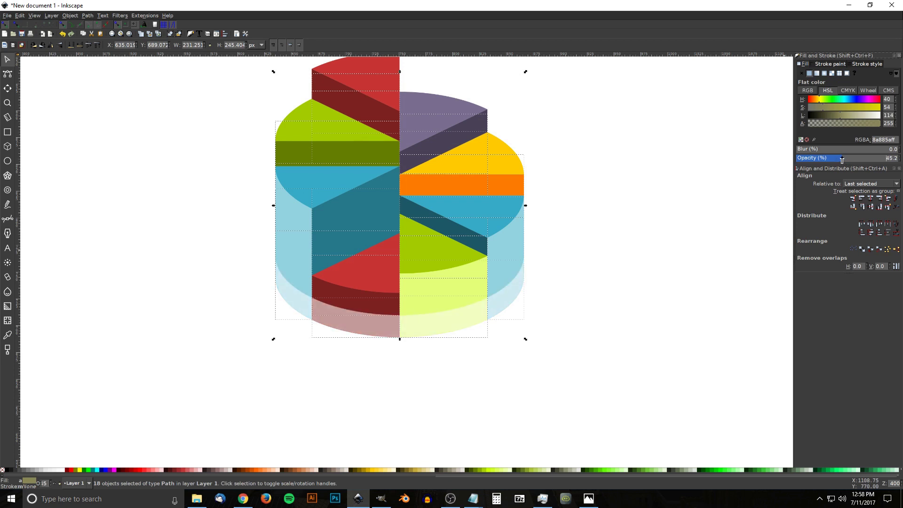
# Step: Move the bottom-edge nodes of the faded wall pieces straight down together, stretching the reflection to about 259 px tall overall
pyautogui.click(7, 74)
pyautogui.moveTo(258, 269); pyautogui.dragTo(288, 293)
pyautogui.moveTo(342, 365); pyautogui.dragTo(290, 311)
pyautogui.moveTo(424, 364); pyautogui.dragTo(378, 332)
pyautogui.moveTo(510, 345); pyautogui.dragTo(469, 318)
pyautogui.moveTo(545, 304); pyautogui.dragTo(517, 272)
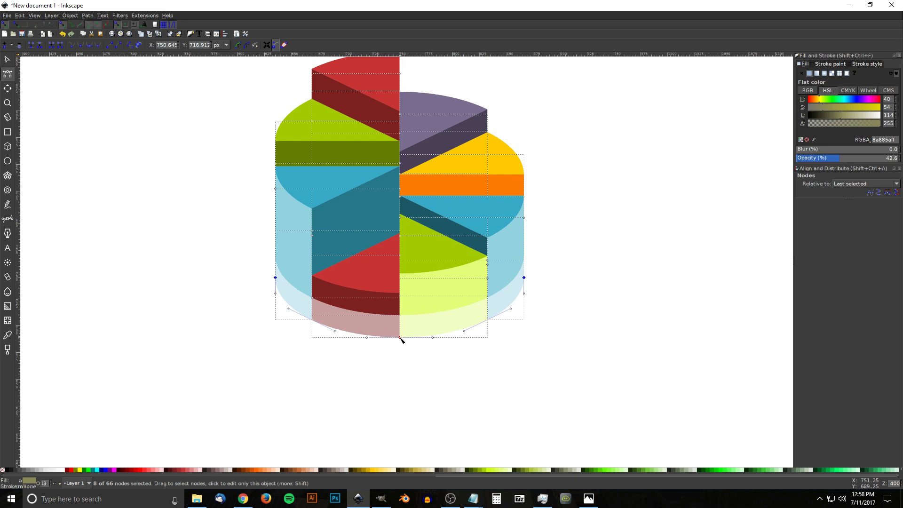
pyautogui.moveTo(402, 341)
pyautogui.mouseDown()
pyautogui.moveTo(403, 363)
pyautogui.moveTo(401, 351)
pyautogui.mouseUp()
pyautogui.moveTo(509, 258); pyautogui.dragTo(504, 333)
pyautogui.press('s')
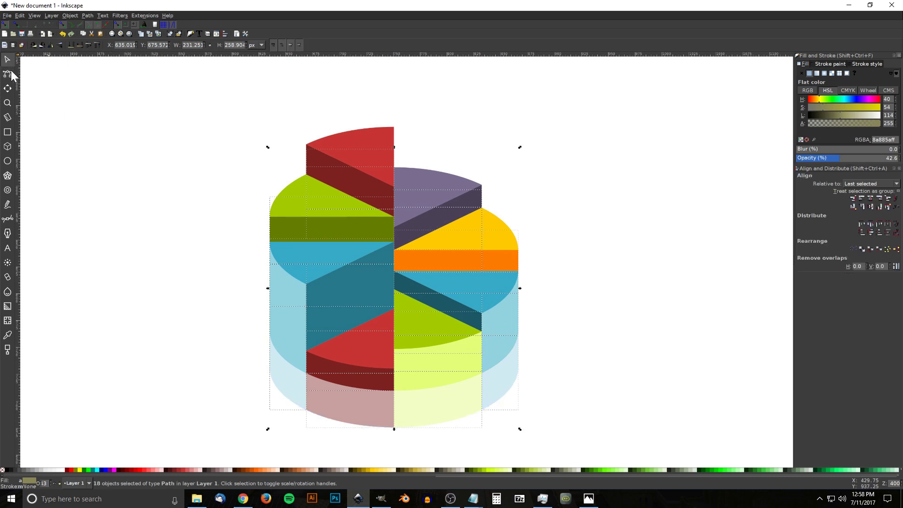
# Step: Deselect the reflection pieces and inspect the whole chart with its reflection at reduced magnification
pyautogui.moveTo(491, 223); pyautogui.dragTo(503, 231)
pyautogui.press('1')
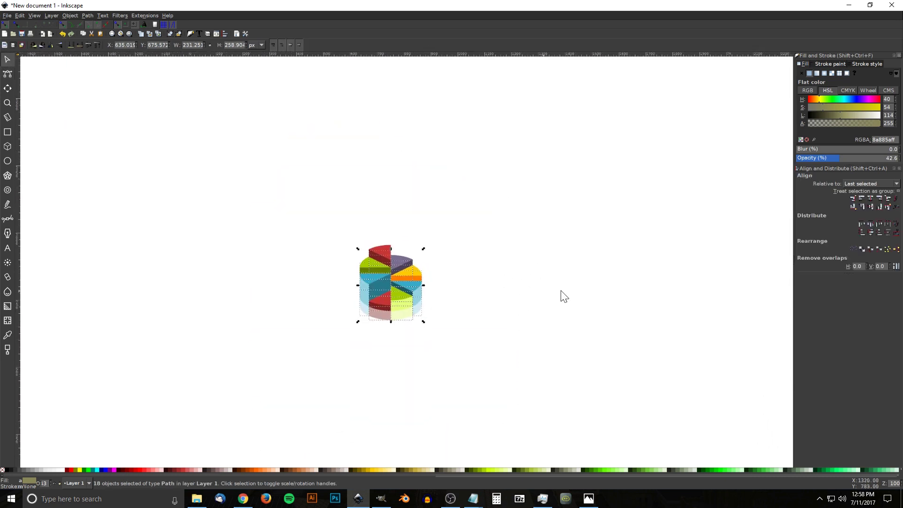
pyautogui.click(614, 230)
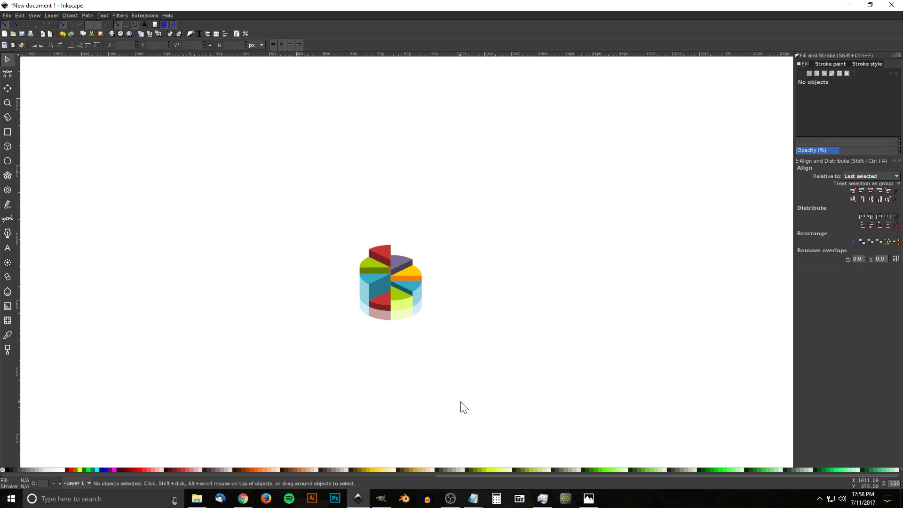
pyautogui.scroll(1, 385, 284)
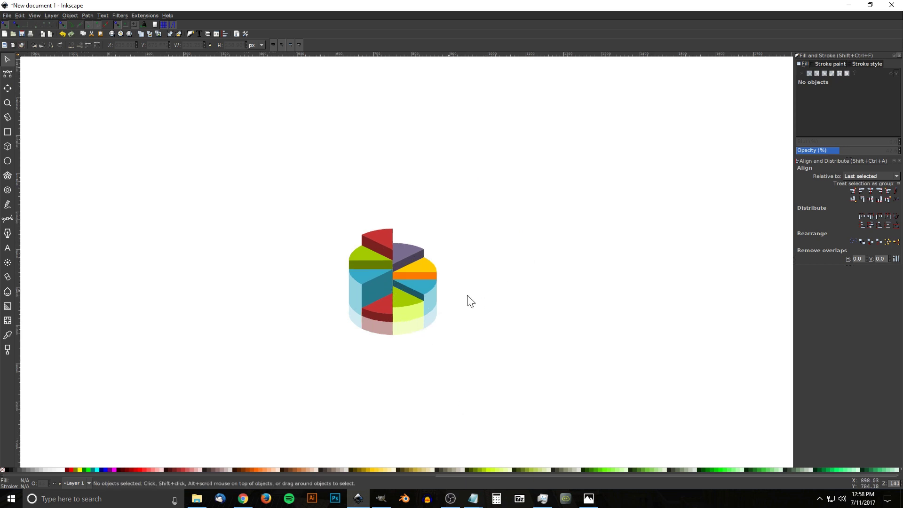
pyautogui.moveTo(513, 256); pyautogui.dragTo(502, 280)
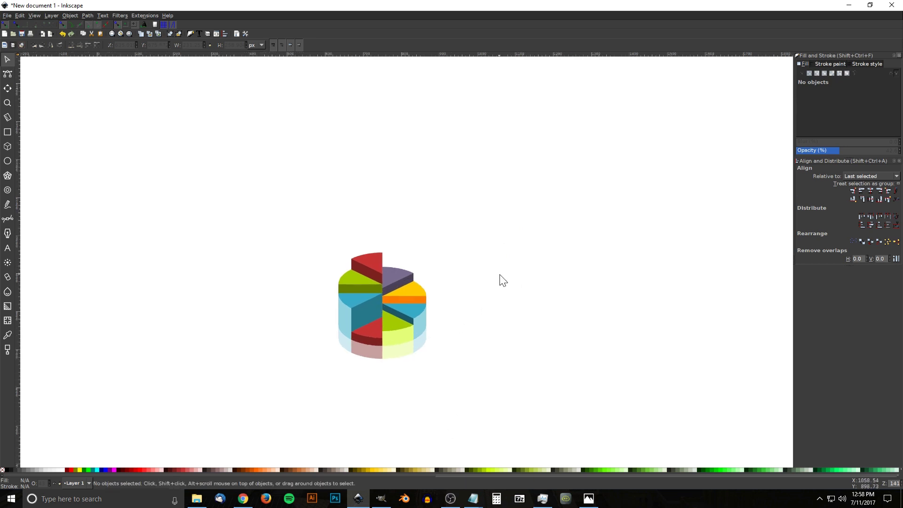